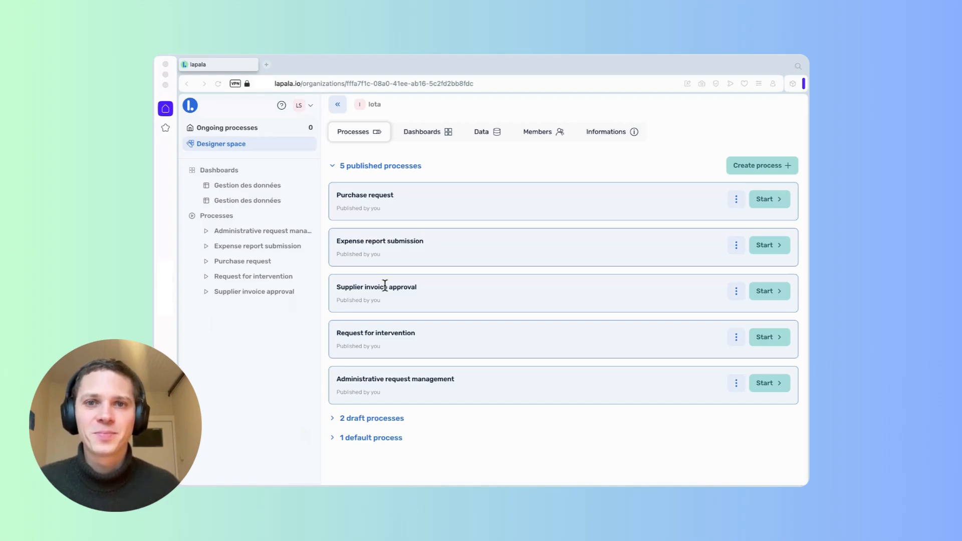
Start a blank process from scratch and rename it 'Manage customer requests'.
{"action": "left_click", "coordinate": [755, 166]}
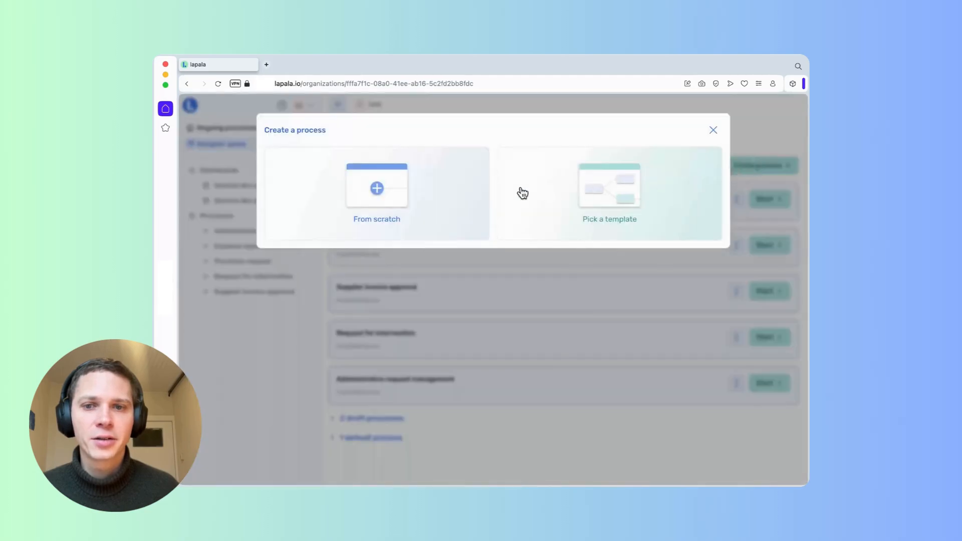
{"action": "left_click", "coordinate": [395, 195]}
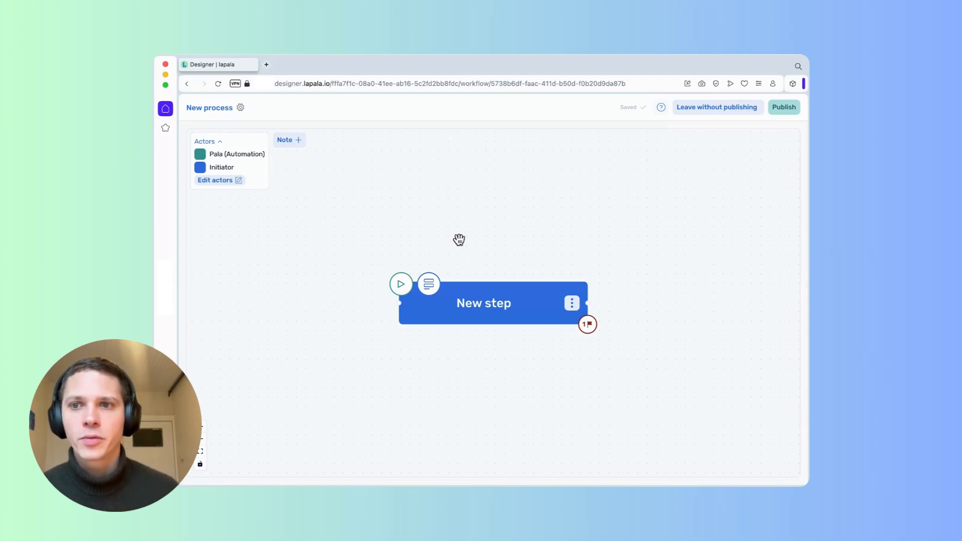
{"action": "triple_click", "coordinate": [220, 109]}
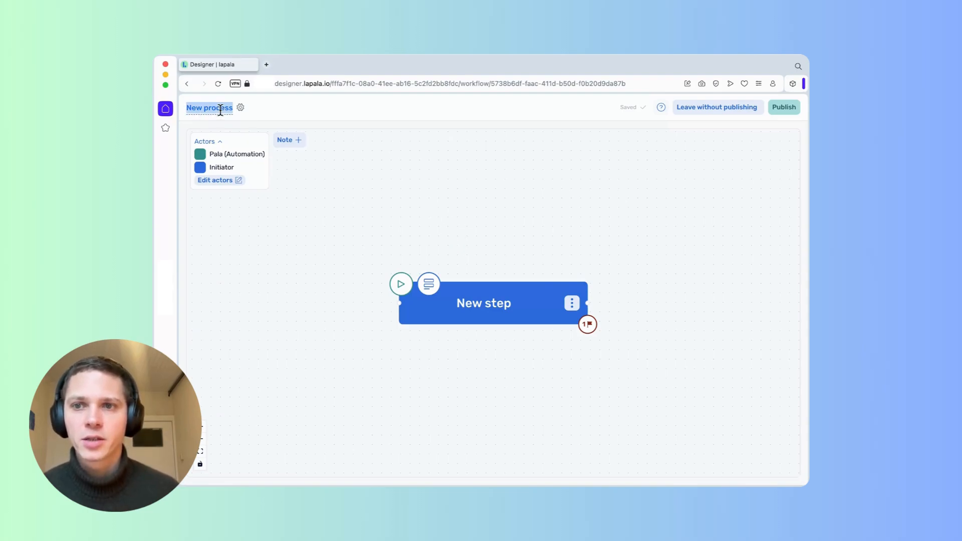
{"action": "type", "text": "Manage"}
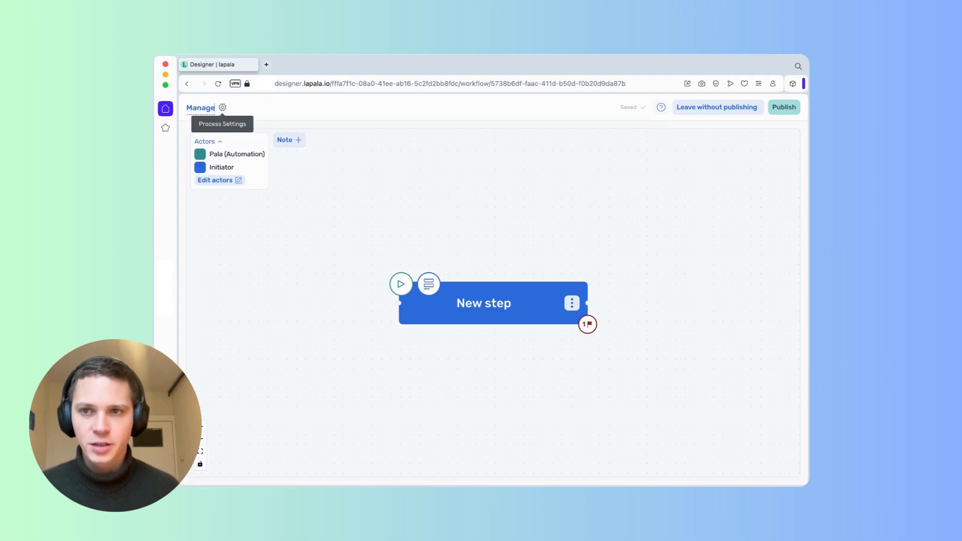
{"action": "type", "text": " customer requests"}
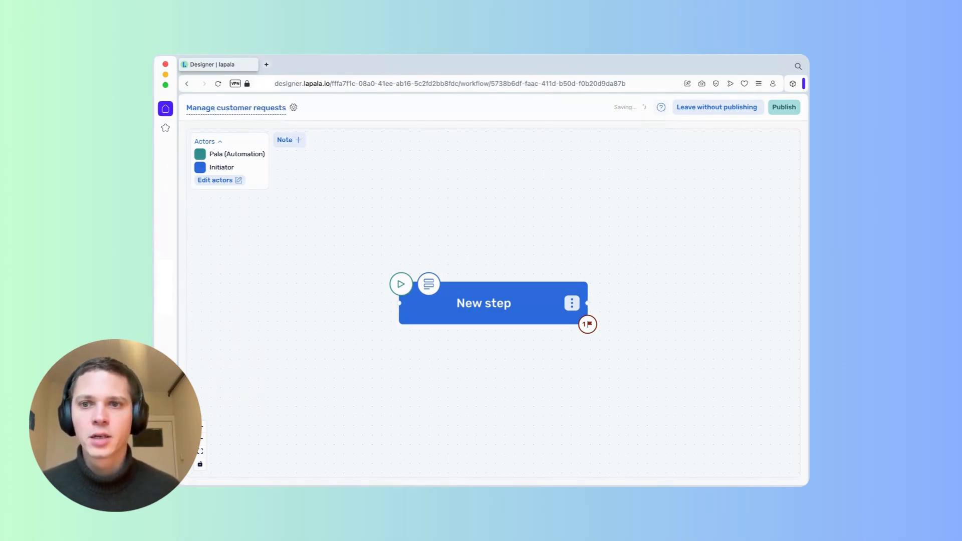
{"action": "left_click_drag", "start_coordinate": [457, 236], "coordinate": [332, 211]}
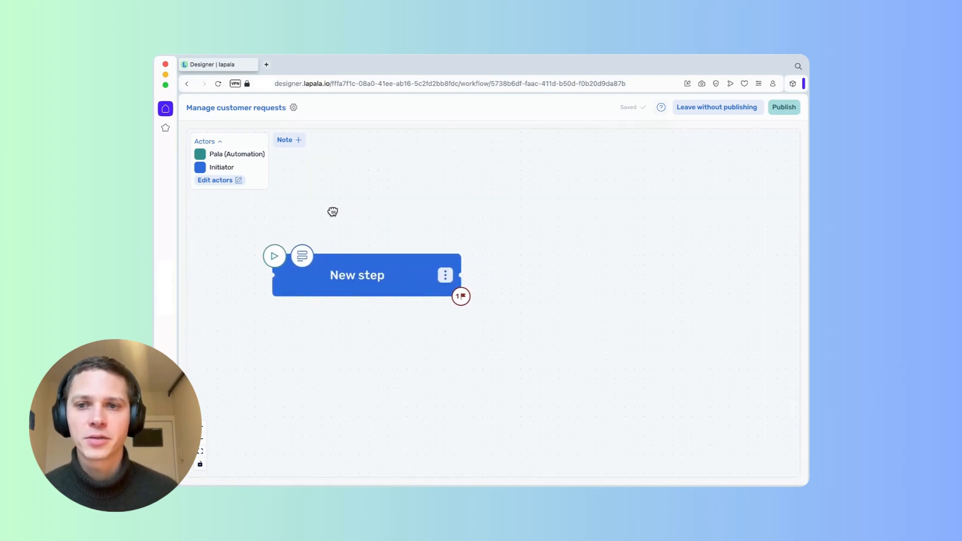
Rename the first step 'Fill in a request' and add a 'Qualify the request' step after it.
{"action": "left_click", "coordinate": [353, 278]}
{"action": "left_click", "coordinate": [353, 279]}
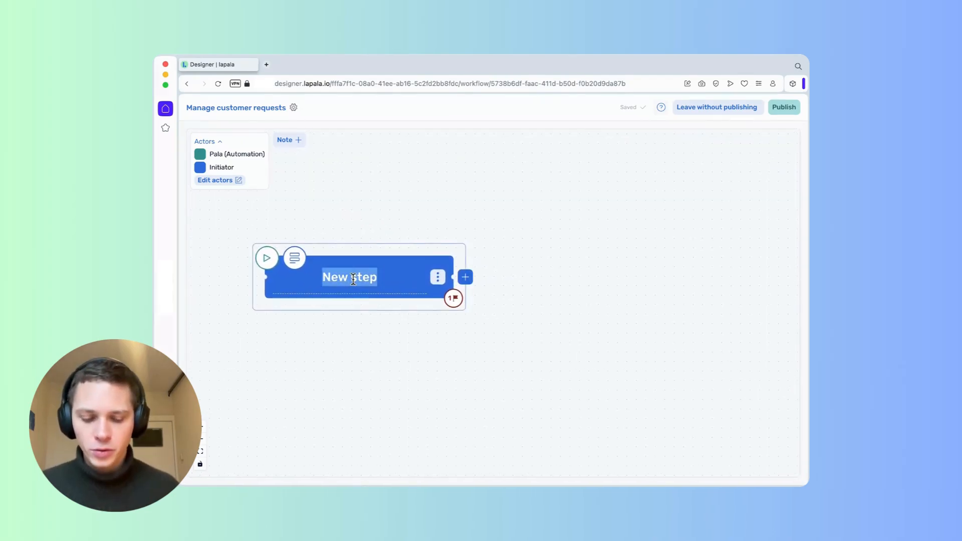
{"action": "type", "text": "Fill in a "}
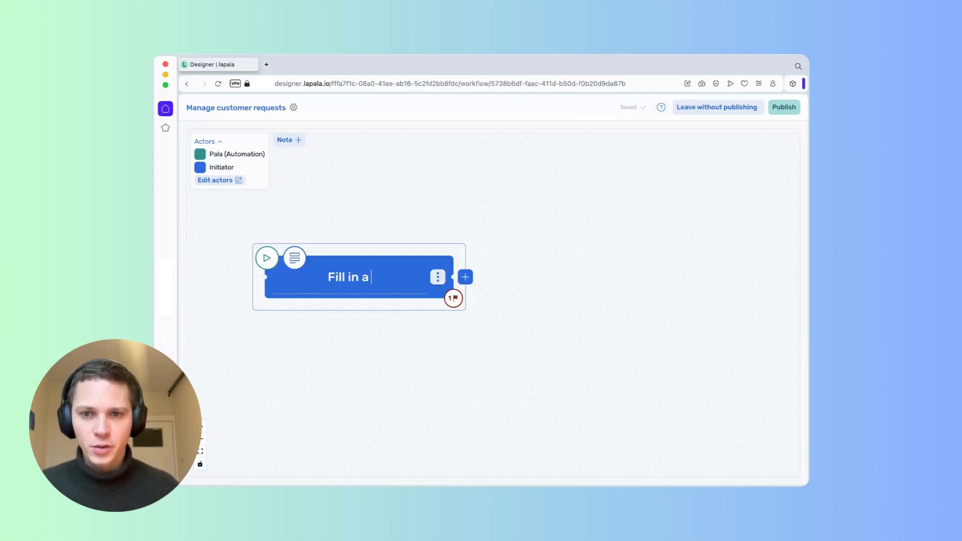
{"action": "type", "text": "request"}
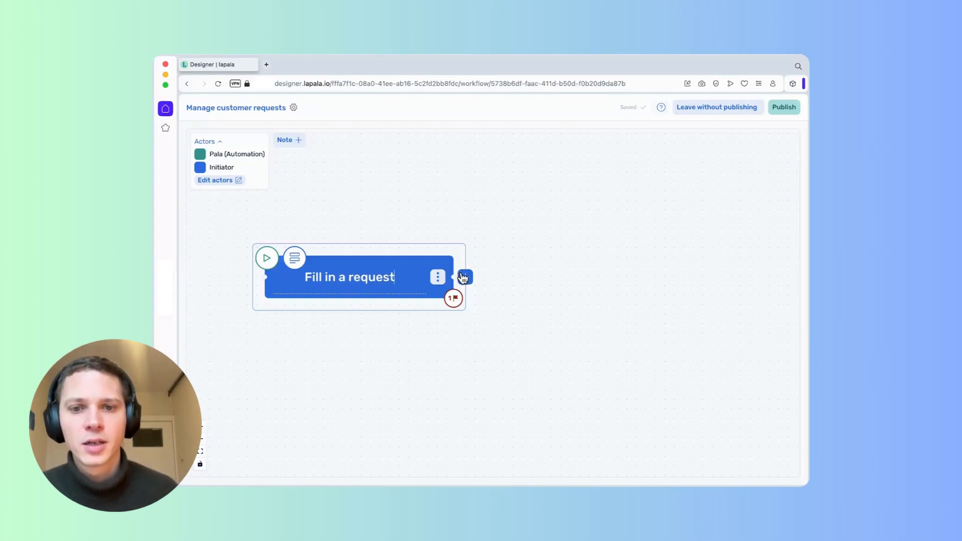
{"action": "left_click", "coordinate": [465, 276]}
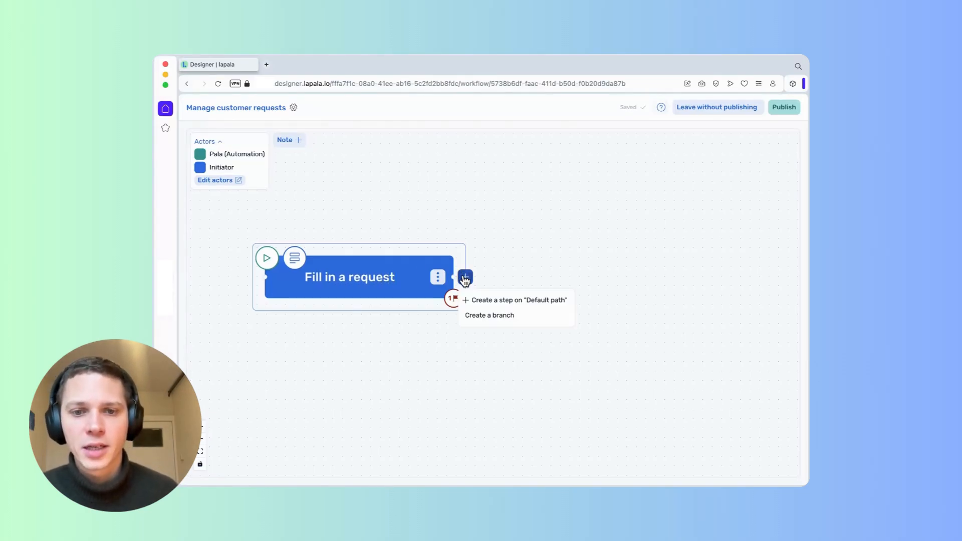
{"action": "left_click", "coordinate": [511, 301]}
{"action": "left_click", "coordinate": [600, 278]}
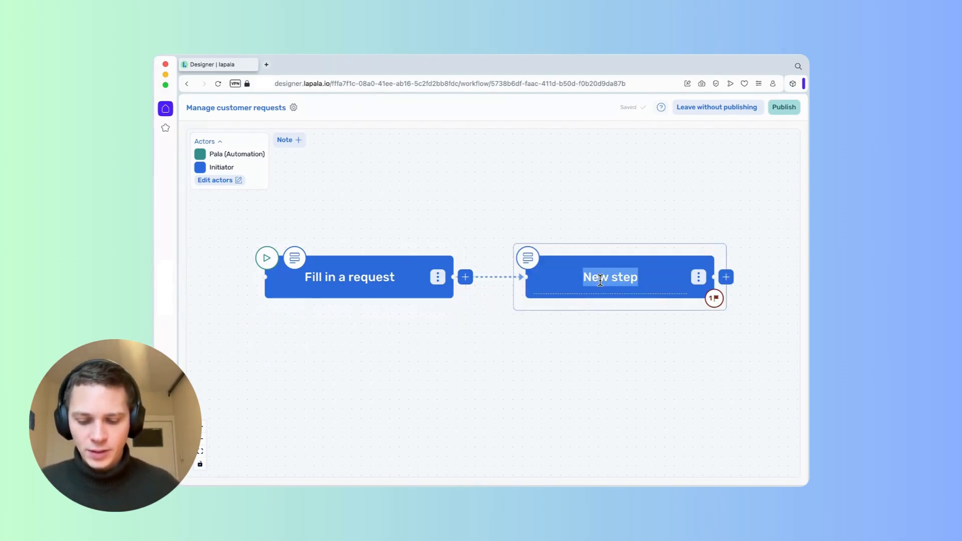
{"action": "type", "text": "Qualify "}
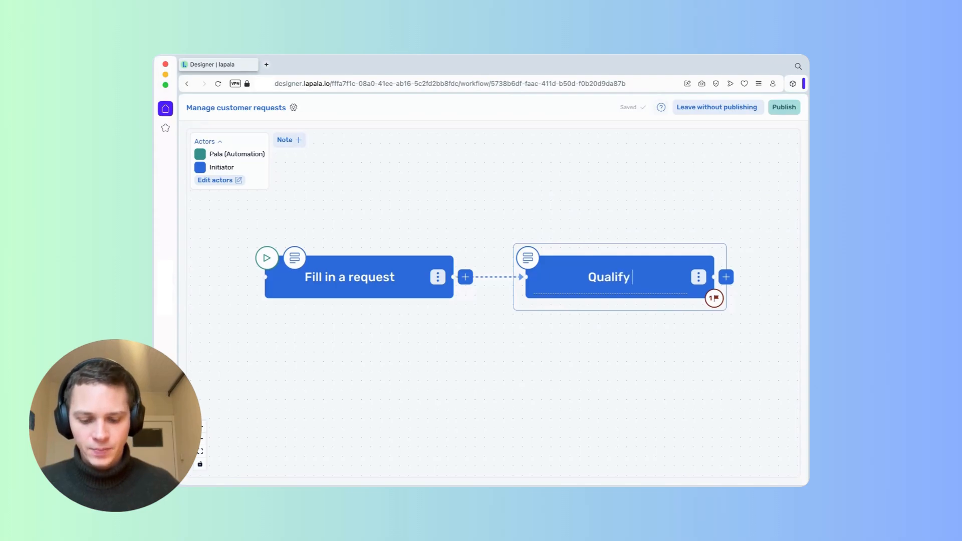
{"action": "type", "text": "the request"}
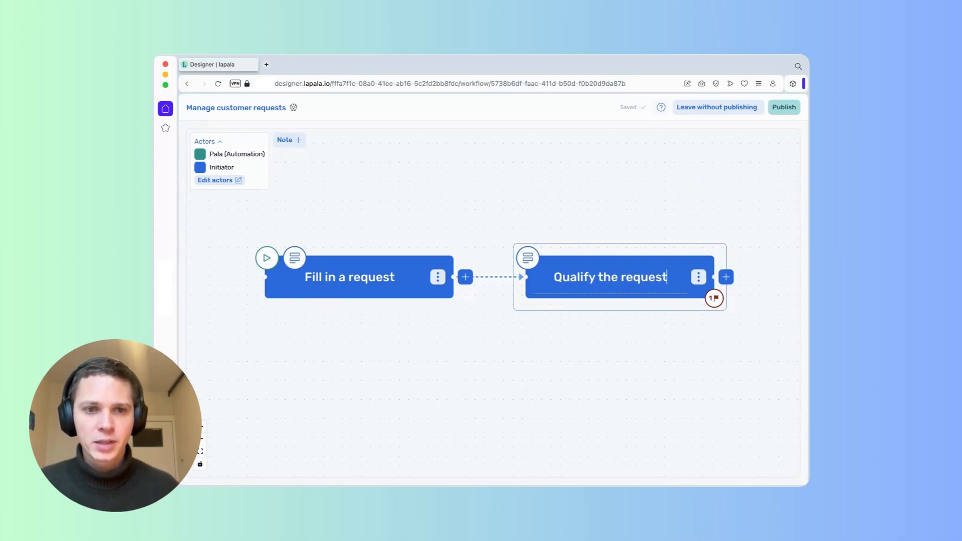
{"action": "left_click", "coordinate": [648, 238]}
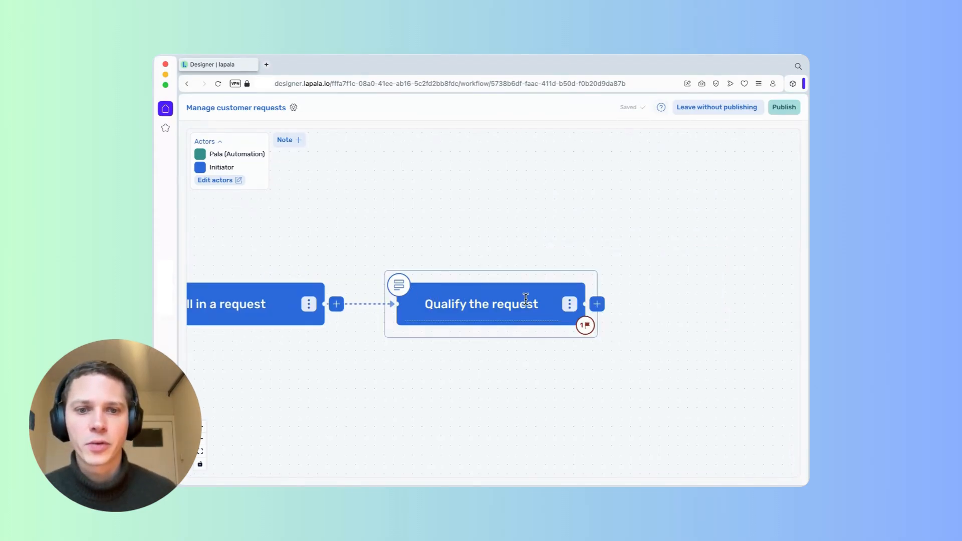
Add a 'Director's Approval' step after Qualify the request.
{"action": "left_click", "coordinate": [596, 307]}
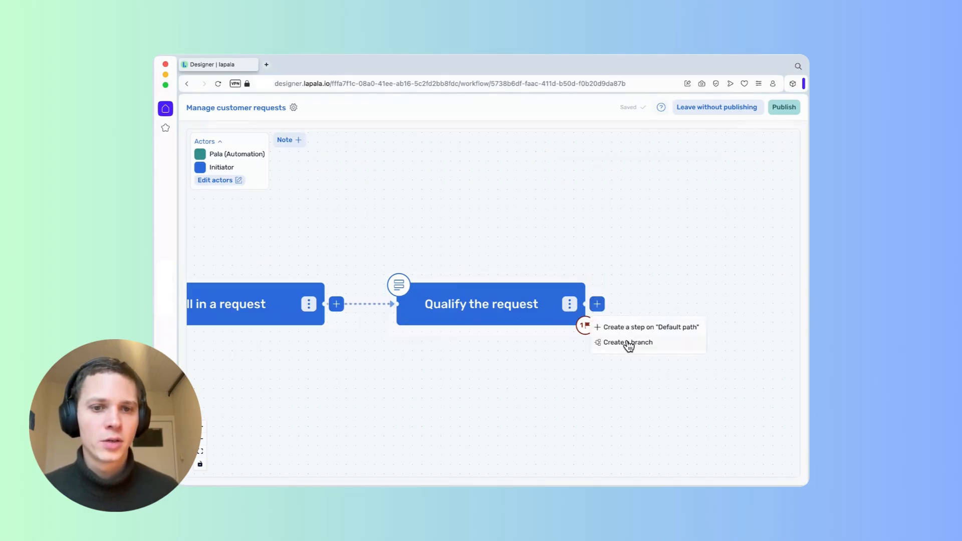
{"action": "left_click", "coordinate": [632, 328]}
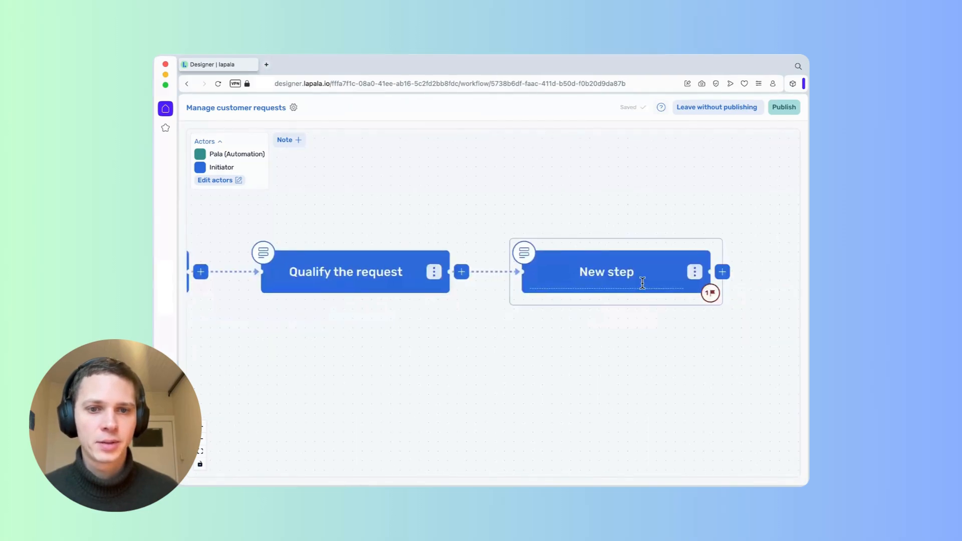
{"action": "triple_click", "coordinate": [622, 278]}
{"action": "type", "text": "Director's "}
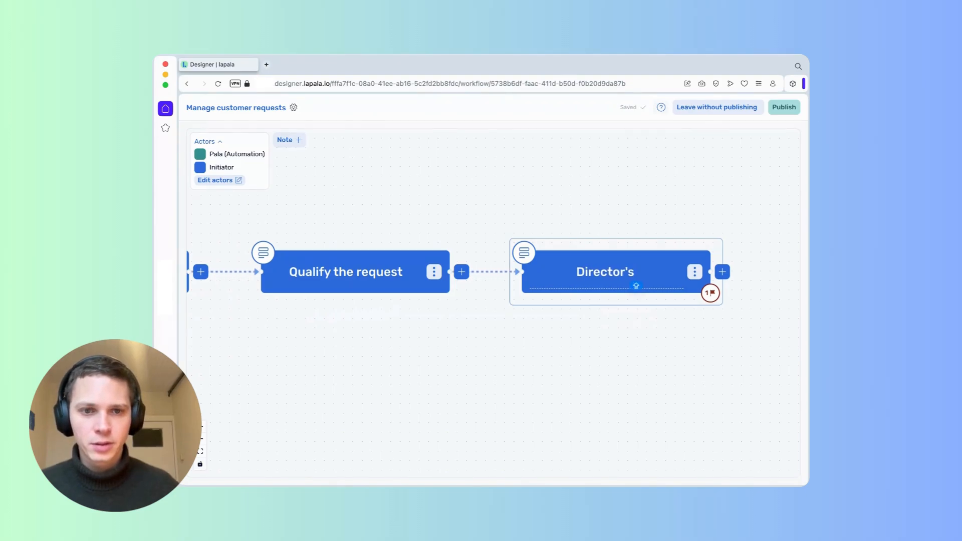
{"action": "type", "text": "Approval"}
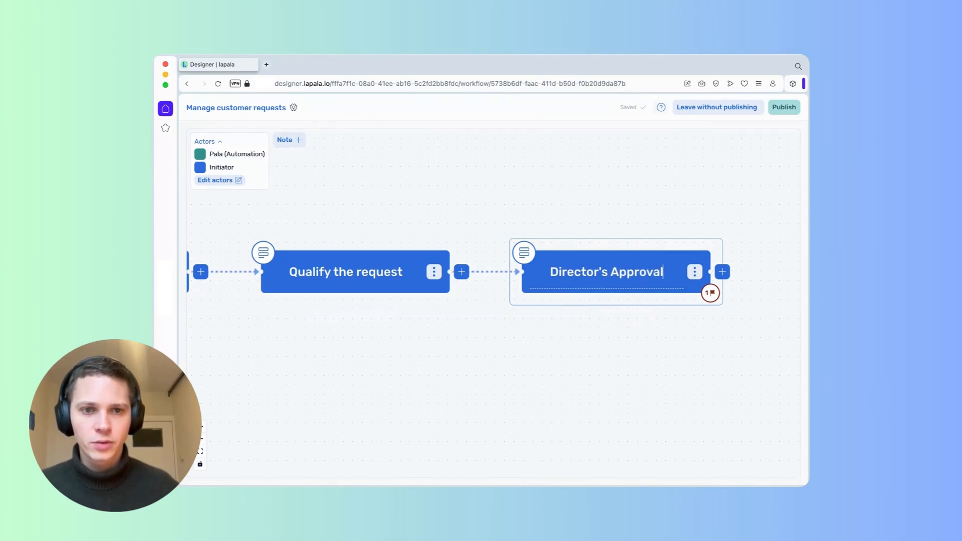
{"action": "key", "text": "Return"}
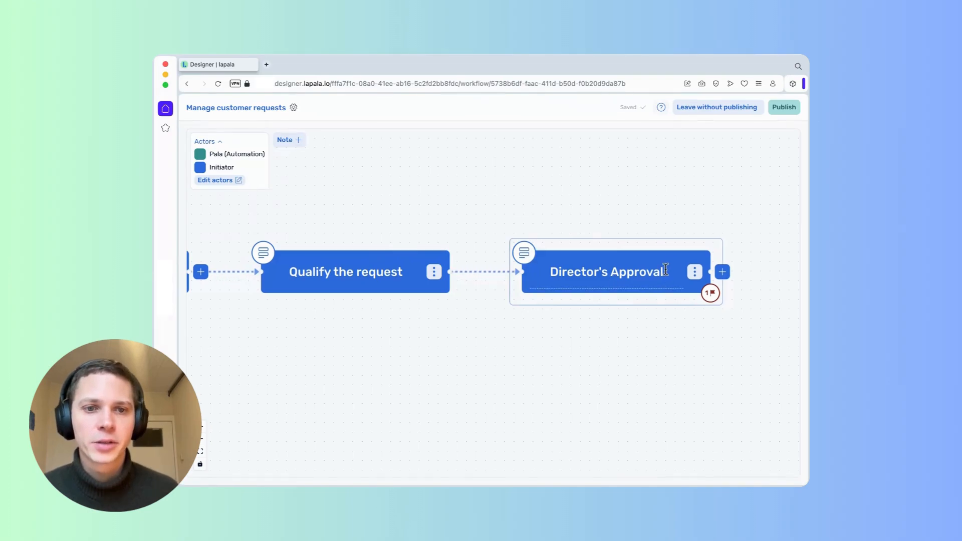
From the Director's Approval step, create a 'Director' actor with one user profile.
{"action": "left_click", "coordinate": [524, 255]}
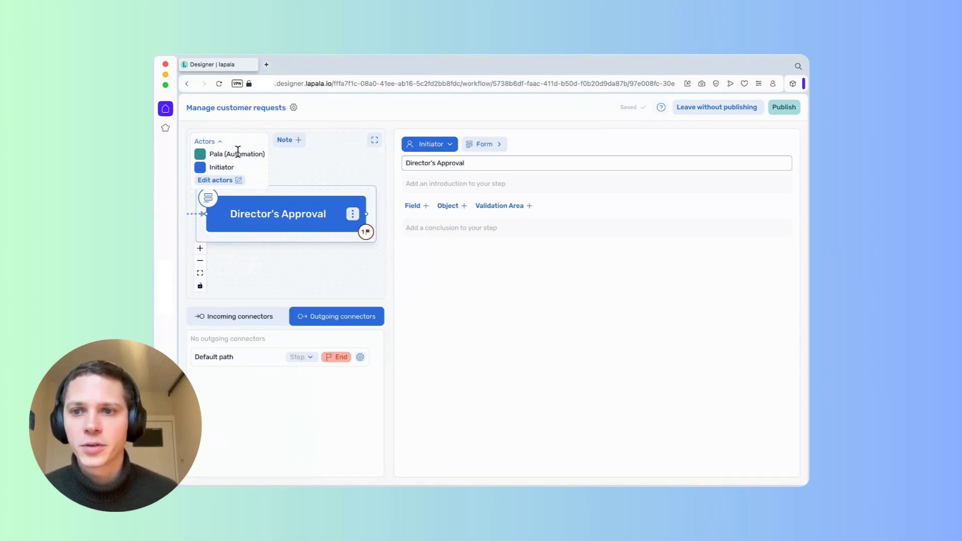
{"action": "left_click", "coordinate": [238, 181]}
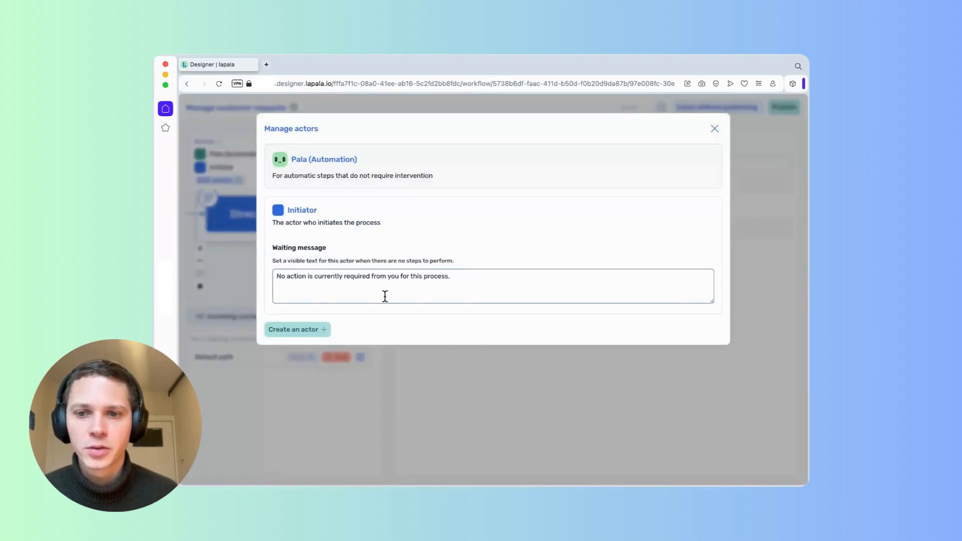
{"action": "left_click", "coordinate": [296, 329]}
{"action": "left_click", "coordinate": [434, 162]}
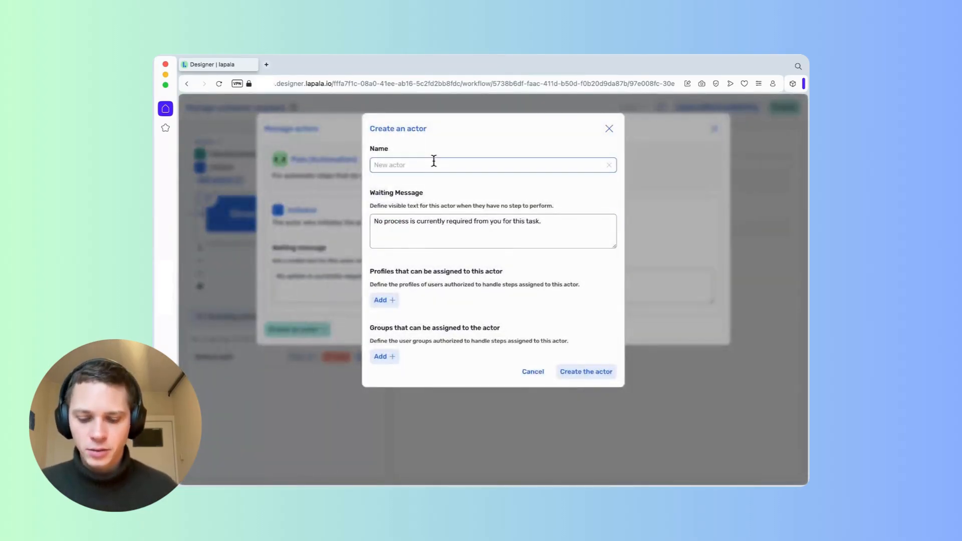
{"action": "type", "text": "Director"}
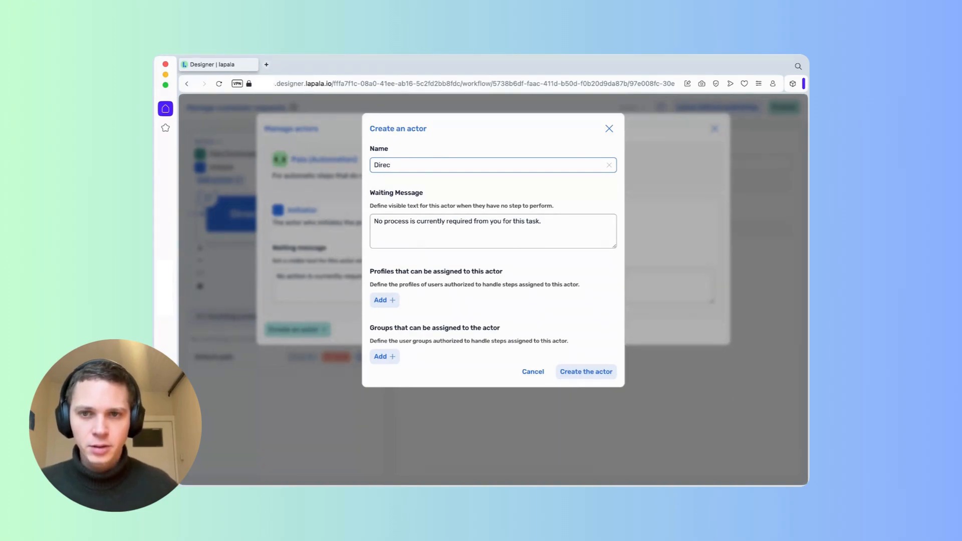
{"action": "left_click", "coordinate": [389, 300]}
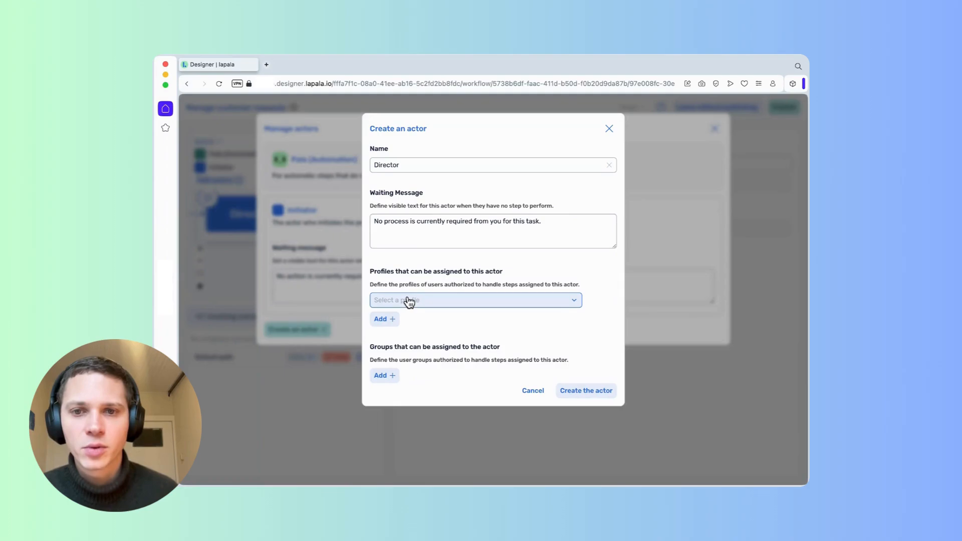
{"action": "left_click", "coordinate": [410, 300]}
{"action": "left_click", "coordinate": [419, 355]}
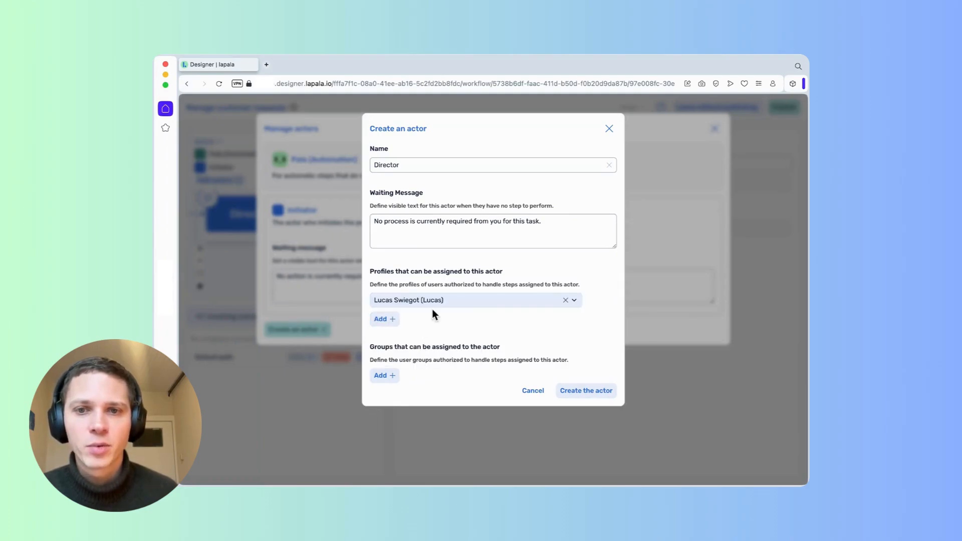
{"action": "left_click", "coordinate": [602, 395]}
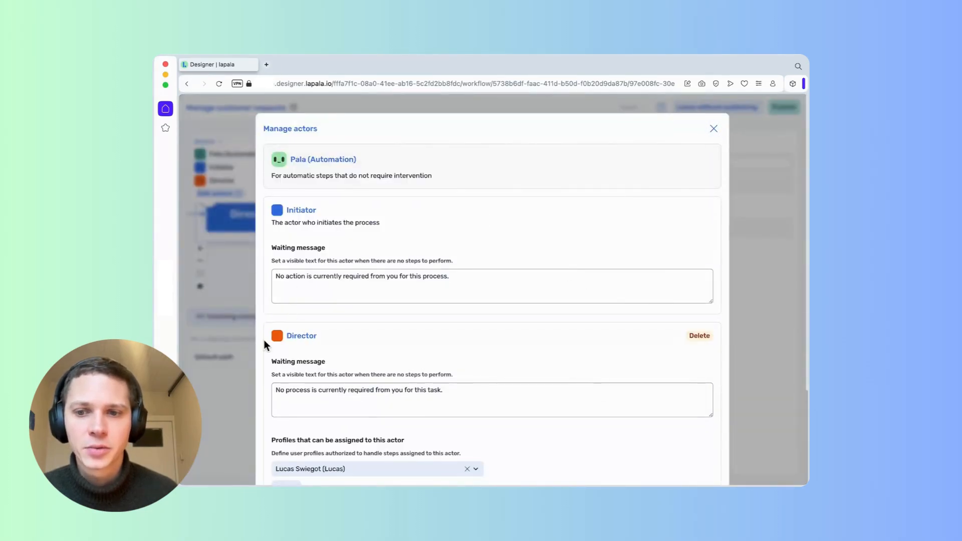
Assign Director's Approval to the Director actor and return to the full workflow view.
{"action": "left_click", "coordinate": [712, 127]}
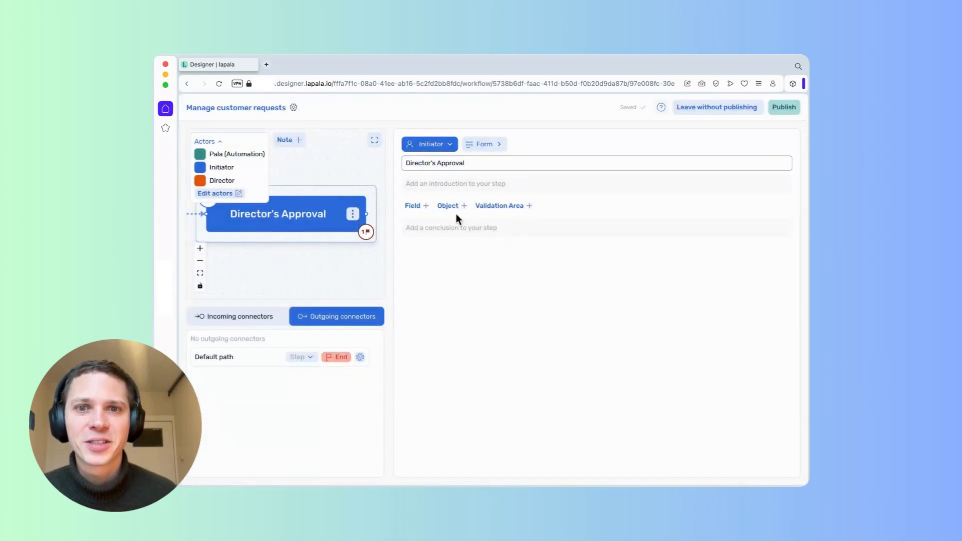
{"action": "left_click", "coordinate": [443, 145]}
{"action": "left_click", "coordinate": [429, 198]}
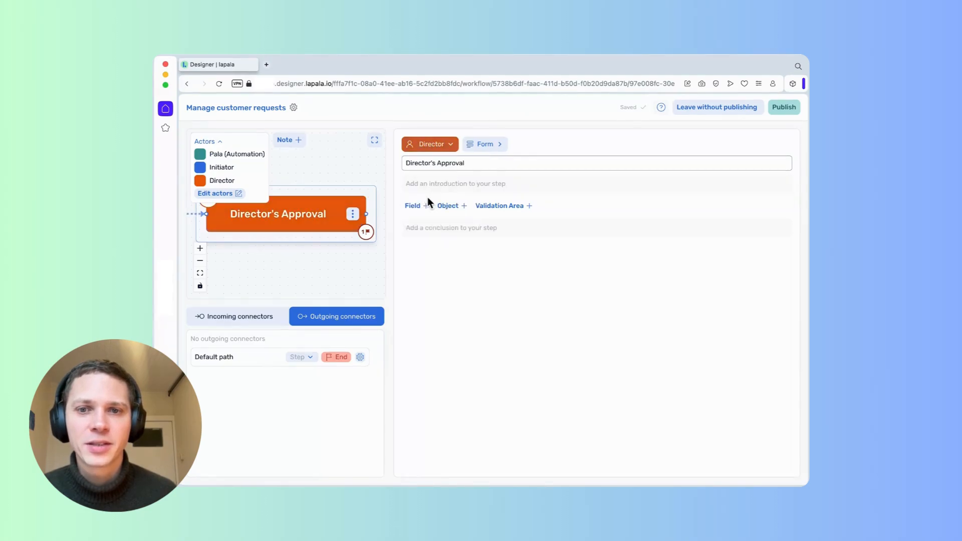
{"action": "left_click", "coordinate": [375, 140]}
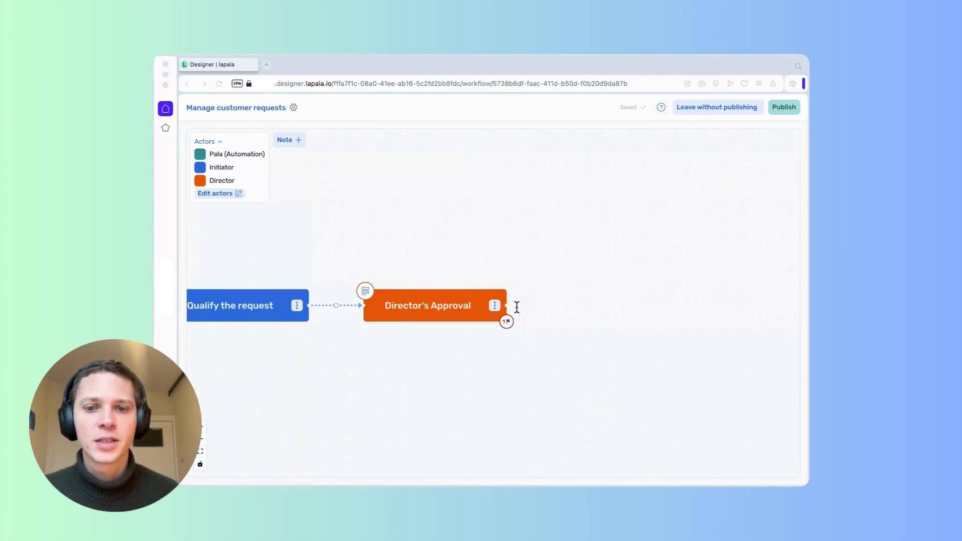
Add a 'New request to complete' step after Director's Approval, move it up, and open its settings.
{"action": "left_click", "coordinate": [517, 308]}
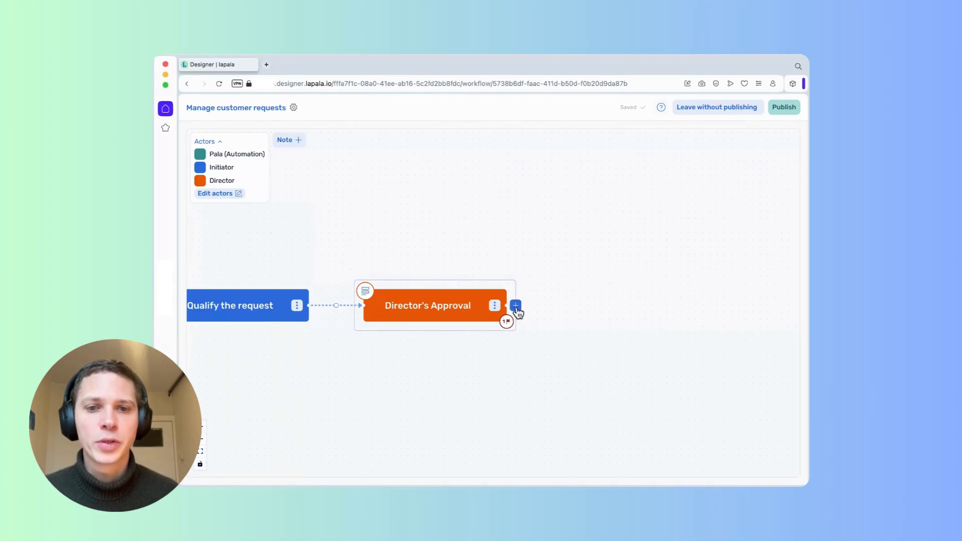
{"action": "left_click", "coordinate": [516, 306]}
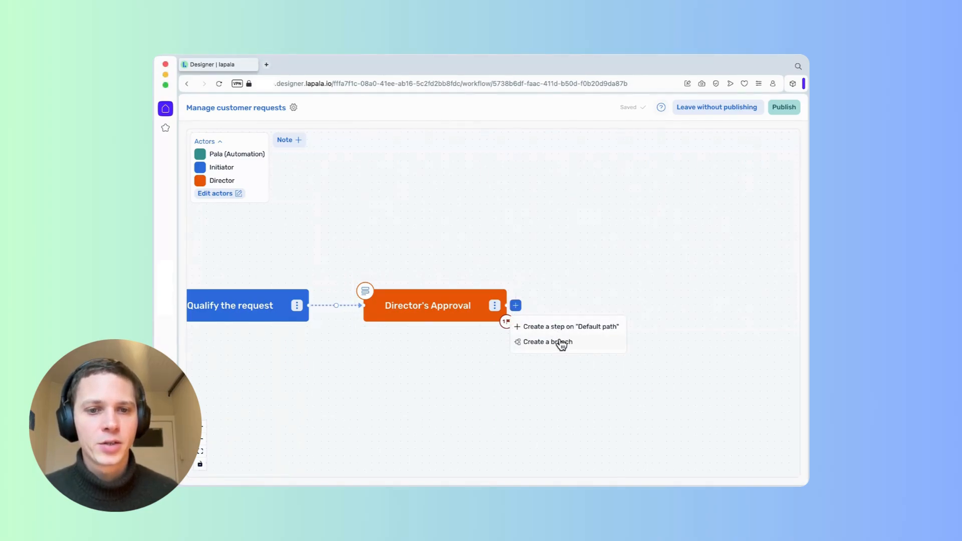
{"action": "left_click", "coordinate": [563, 326]}
{"action": "double_click", "coordinate": [632, 306]}
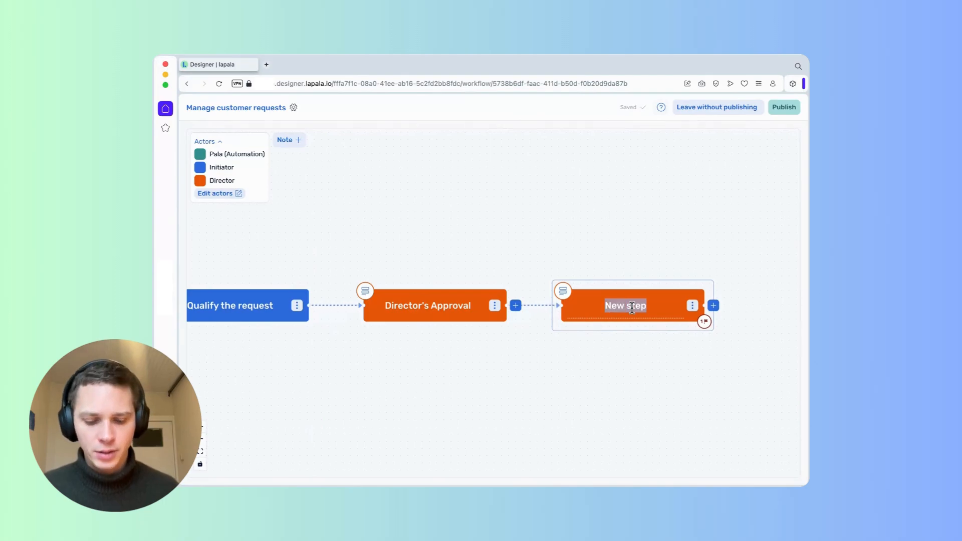
{"action": "type", "text": "New"}
{"action": "key", "text": "BackSpace"}
{"action": "key", "text": "BackSpace"}
{"action": "type", "text": "ew "}
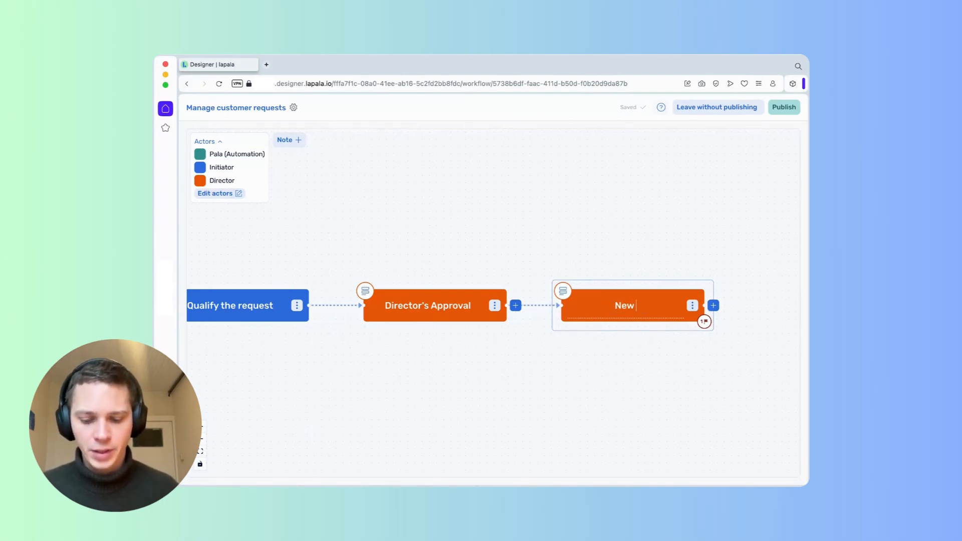
{"action": "type", "text": "request to col"}
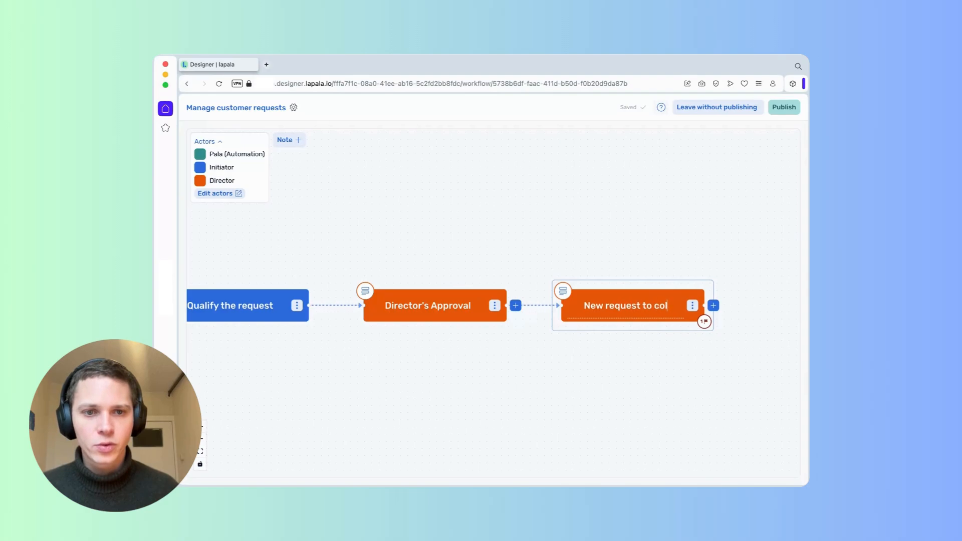
{"action": "key", "text": "BackSpace"}
{"action": "type", "text": "mplete"}
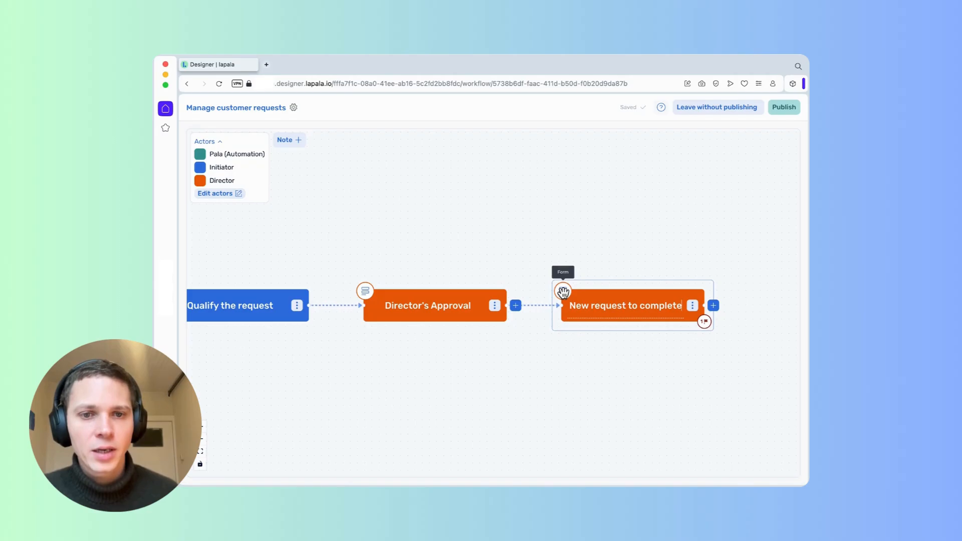
{"action": "left_click_drag", "start_coordinate": [607, 285], "coordinate": [603, 202]}
{"action": "left_click", "coordinate": [556, 205]}
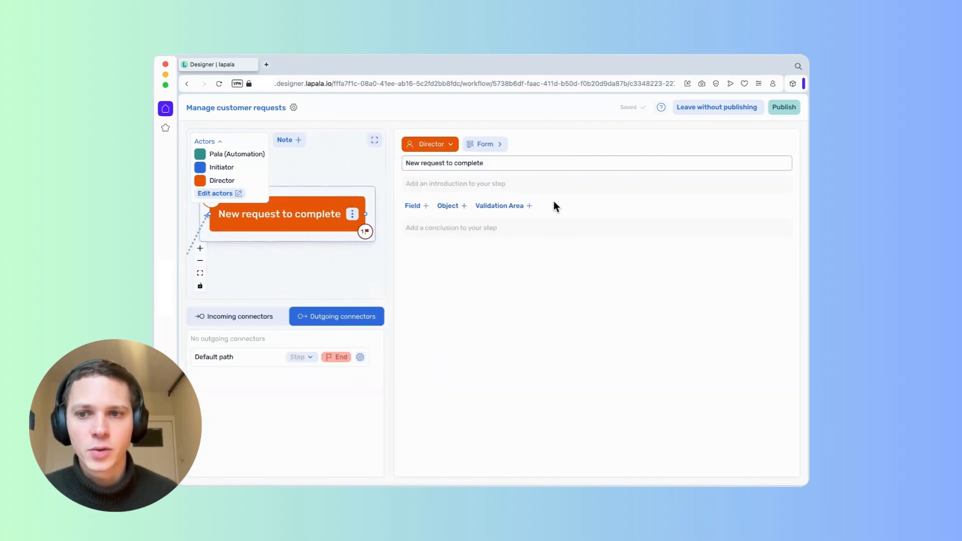
Create a 'Manager' actor with one user profile assigned.
{"action": "left_click", "coordinate": [231, 194]}
{"action": "scroll", "coordinate": [388, 321], "scroll_direction": "down", "scroll_amount": 5}
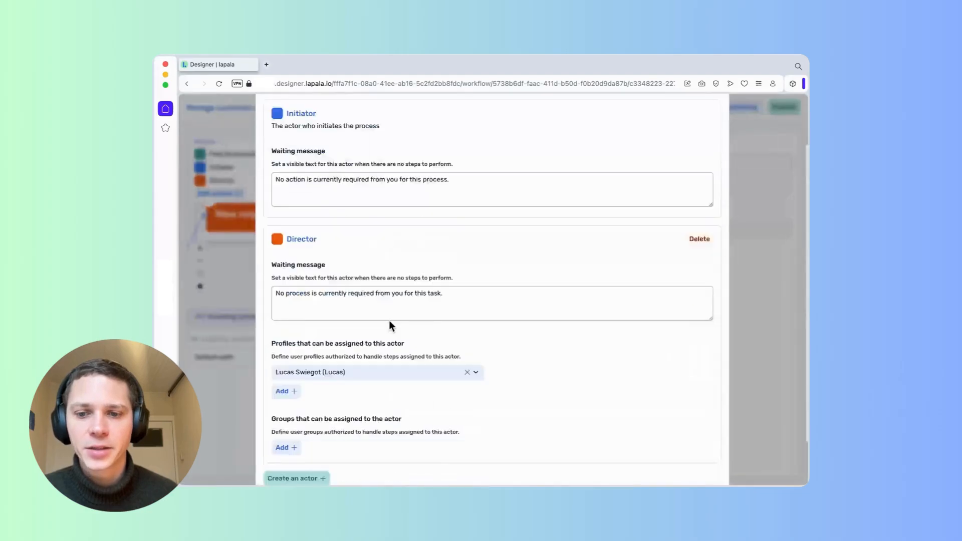
{"action": "left_click", "coordinate": [317, 450]}
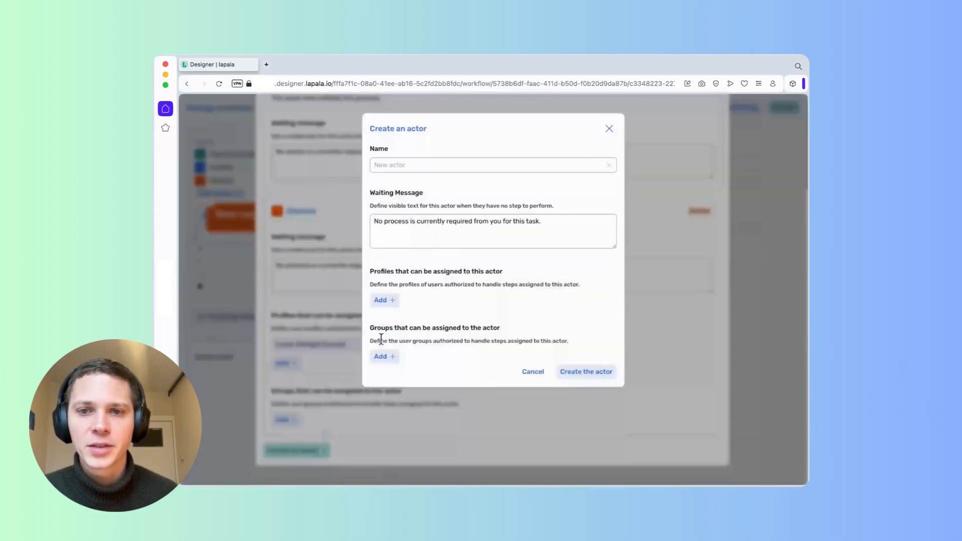
{"action": "left_click", "coordinate": [413, 162]}
{"action": "type", "text": "Manager"}
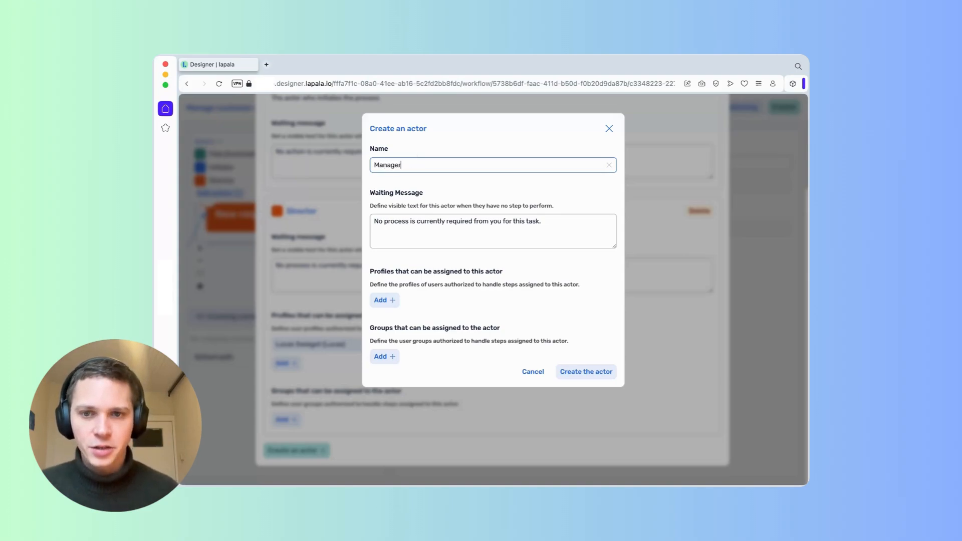
{"action": "left_click", "coordinate": [383, 300]}
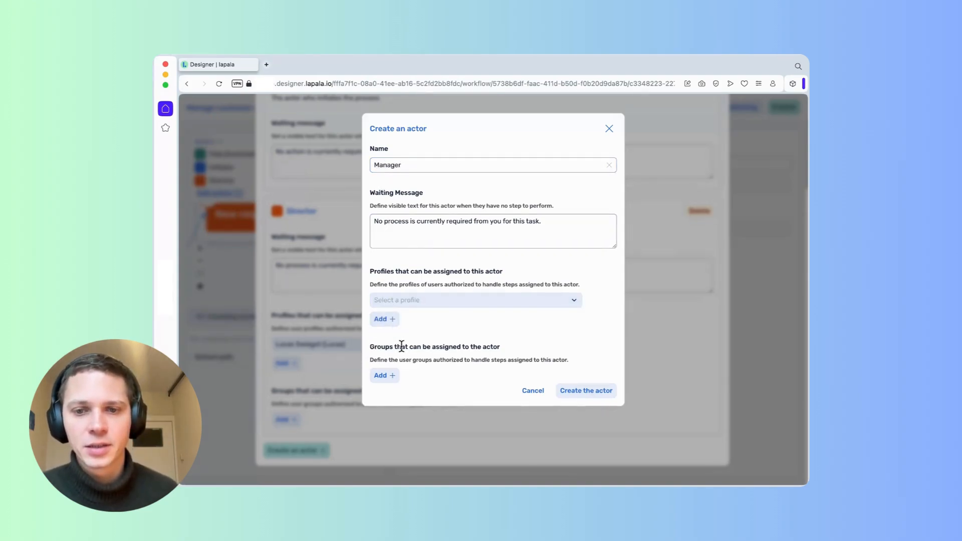
{"action": "left_click", "coordinate": [430, 305]}
{"action": "left_click", "coordinate": [419, 356]}
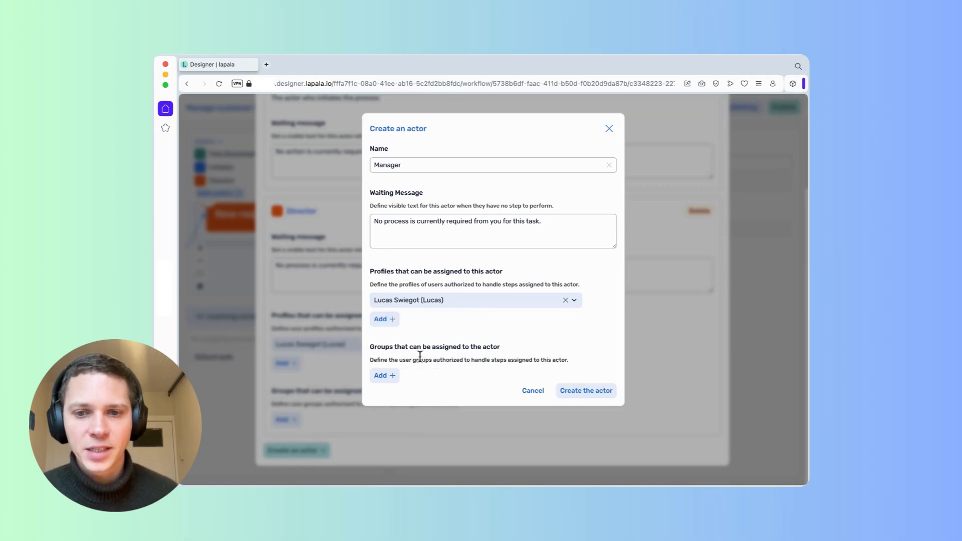
{"action": "left_click", "coordinate": [598, 388]}
Assign the New request to complete step to Manager and return to the workflow view.
{"action": "scroll", "coordinate": [593, 390], "scroll_direction": "down", "scroll_amount": 4}
{"action": "scroll", "coordinate": [593, 394], "scroll_direction": "up", "scroll_amount": 10}
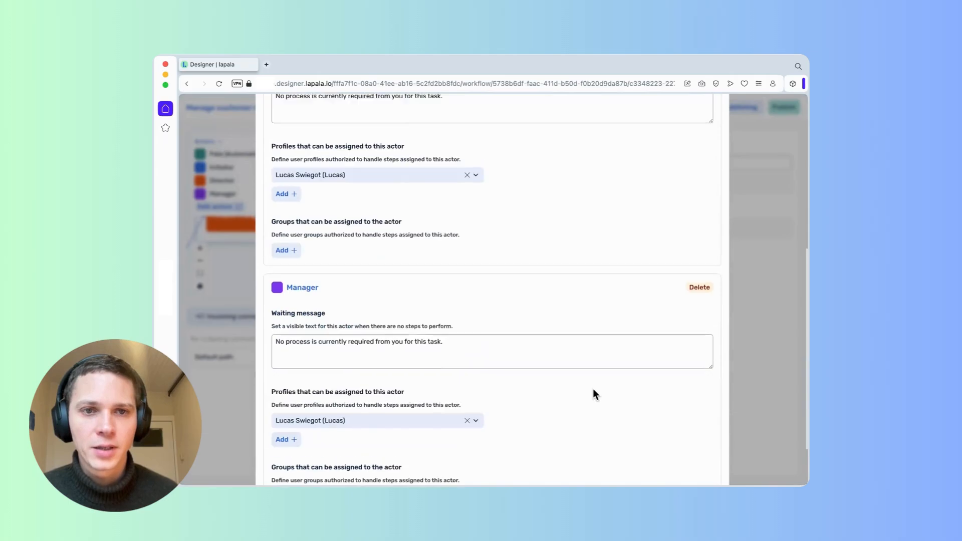
{"action": "left_click", "coordinate": [713, 126]}
{"action": "left_click", "coordinate": [429, 144]}
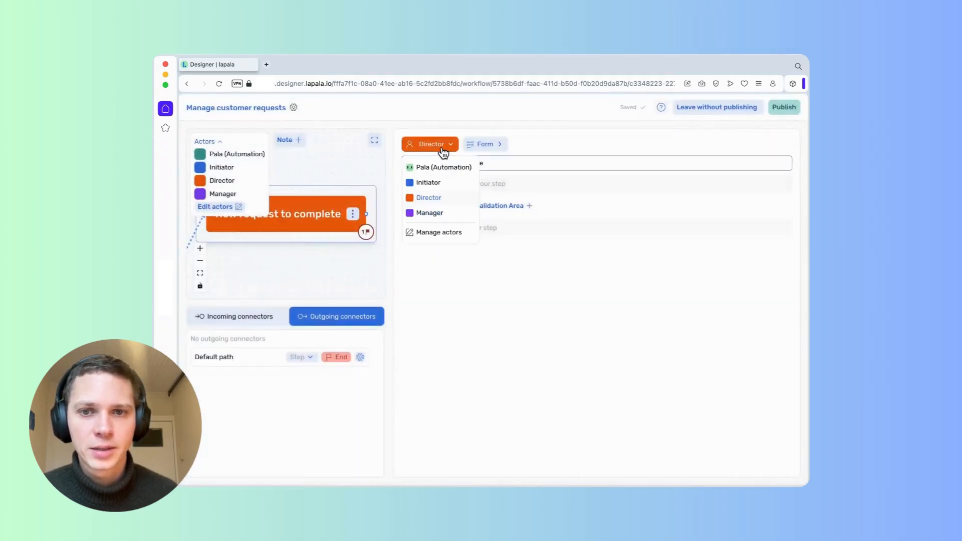
{"action": "left_click", "coordinate": [433, 213]}
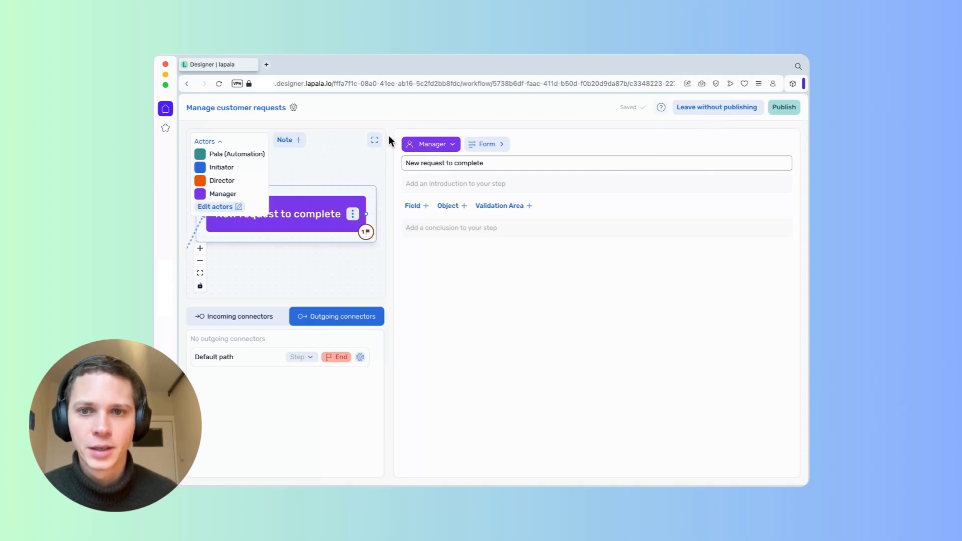
{"action": "left_click", "coordinate": [374, 140]}
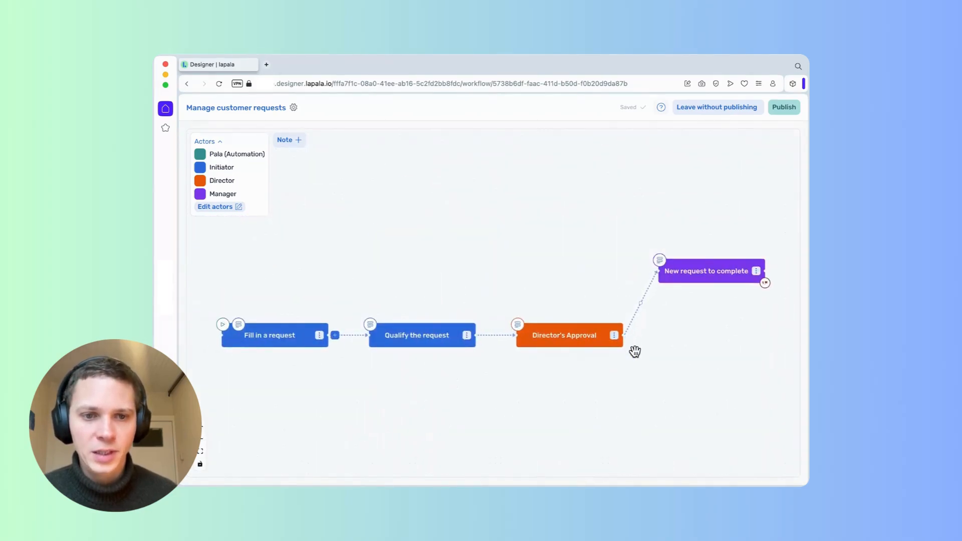
Add a second branch after Director's Approval with a step named 'Send the rejection email'.
{"action": "mouse_move", "coordinate": [629, 337]}
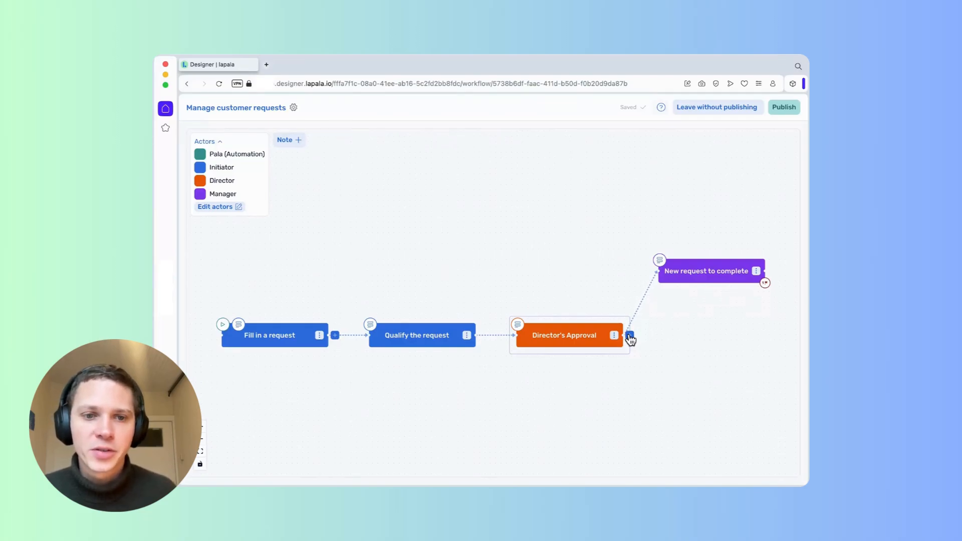
{"action": "left_click", "coordinate": [630, 335]}
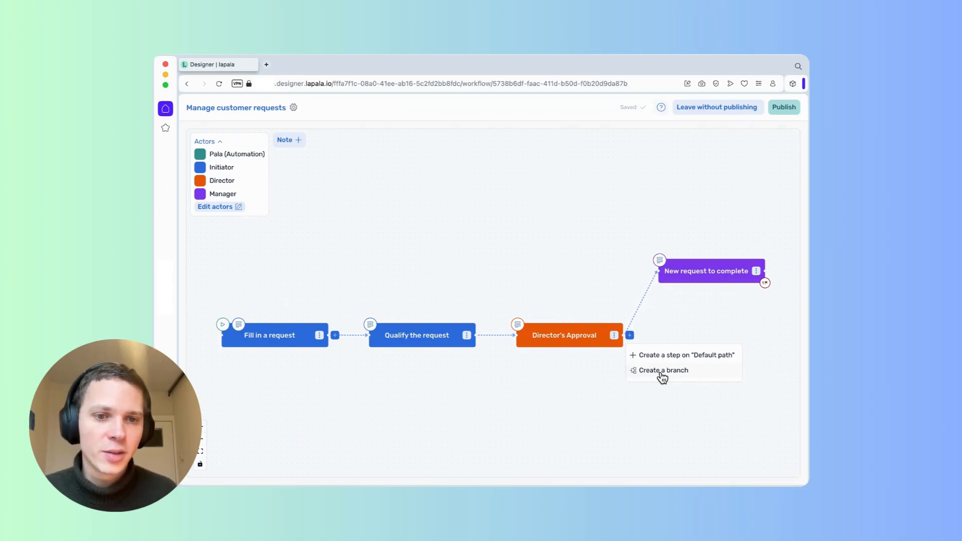
{"action": "left_click", "coordinate": [663, 371]}
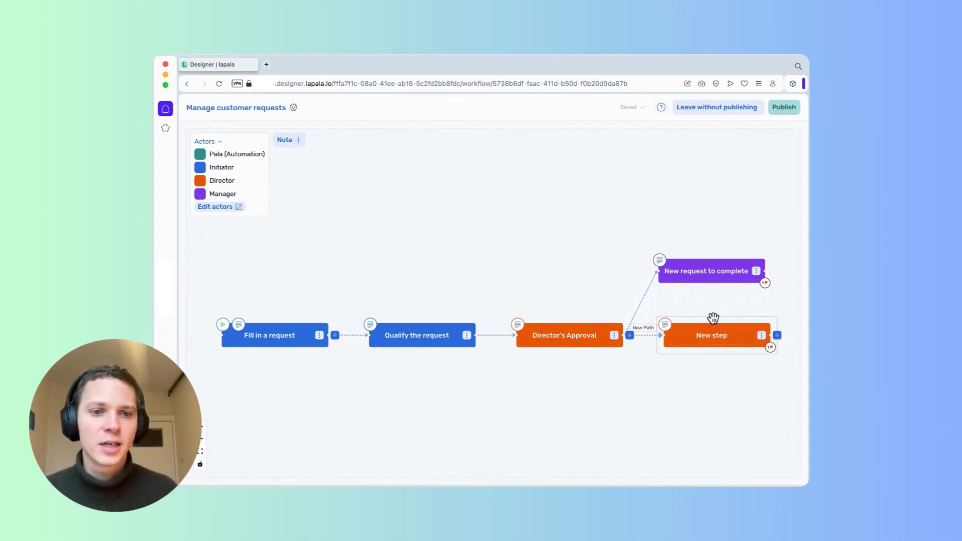
{"action": "left_click_drag", "start_coordinate": [712, 321], "coordinate": [721, 353]}
{"action": "triple_click", "coordinate": [714, 366]}
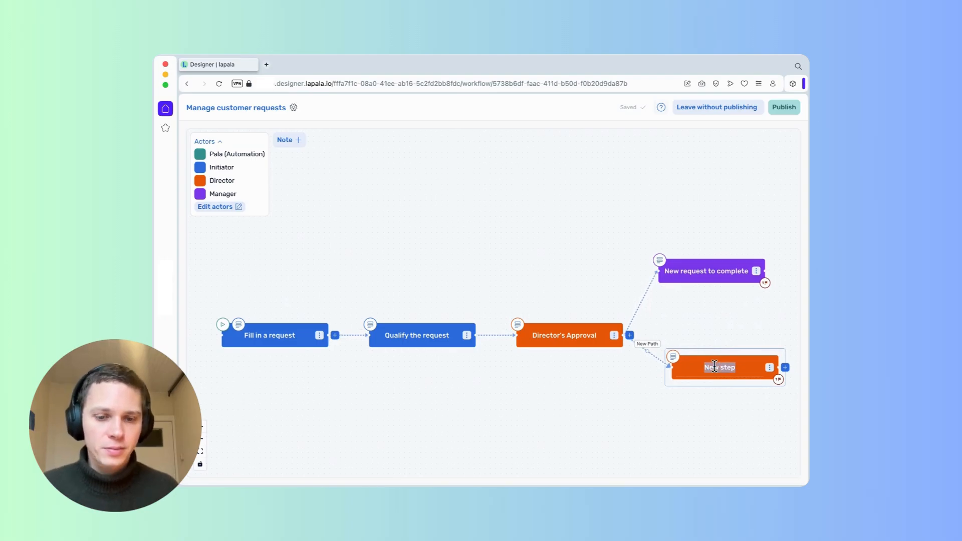
{"action": "type", "text": "Send"}
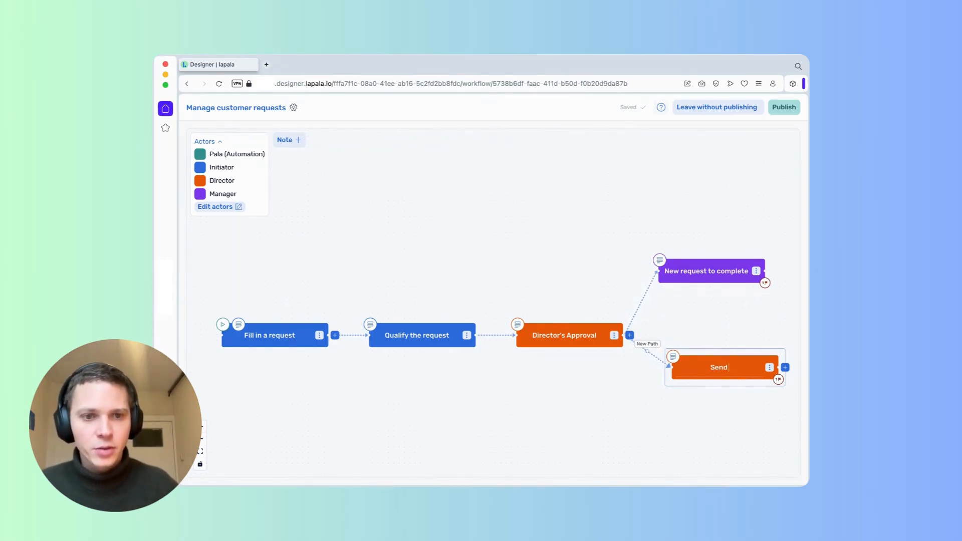
{"action": "type", "text": " the rejec"}
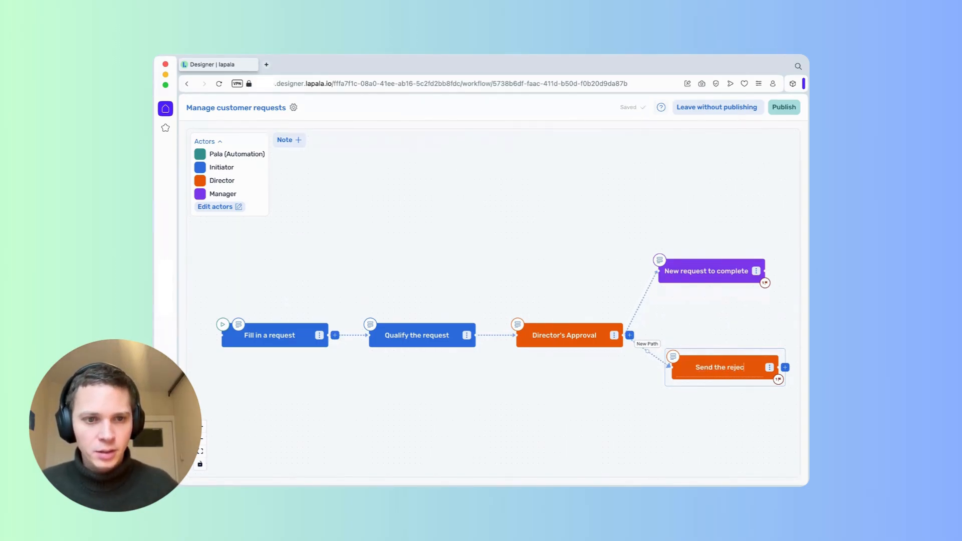
{"action": "type", "text": "tion email"}
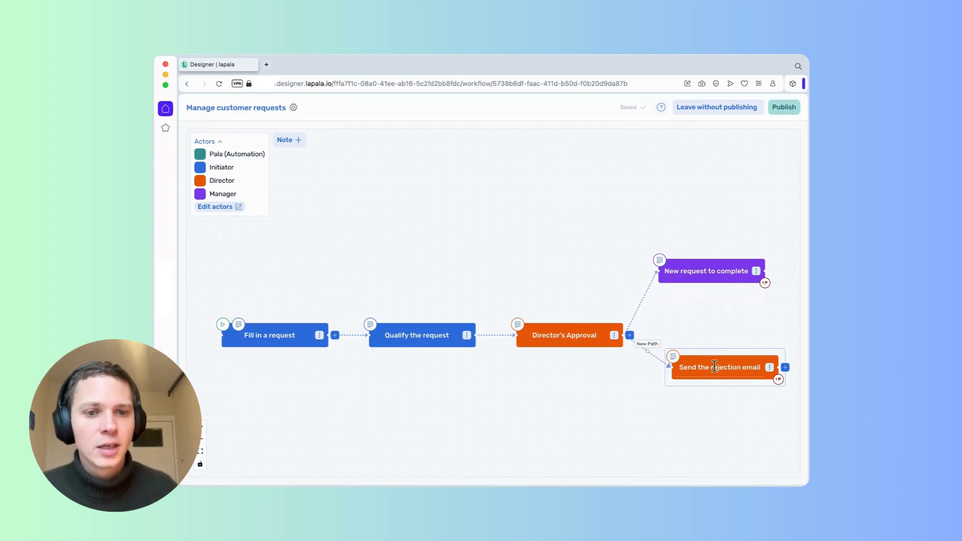
Assign the Send the rejection email step to Pala (Automation).
{"action": "left_click", "coordinate": [671, 360]}
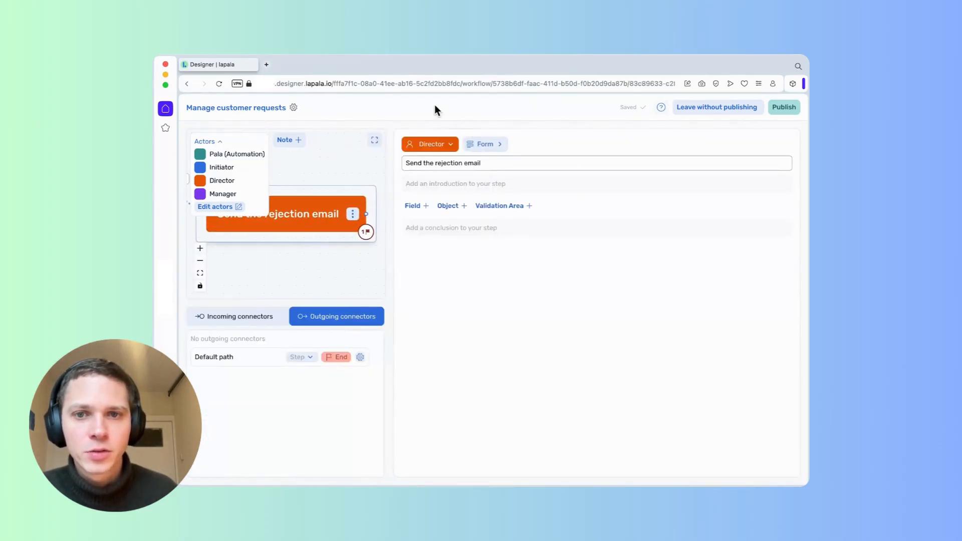
{"action": "left_click", "coordinate": [451, 152]}
{"action": "left_click", "coordinate": [457, 163]}
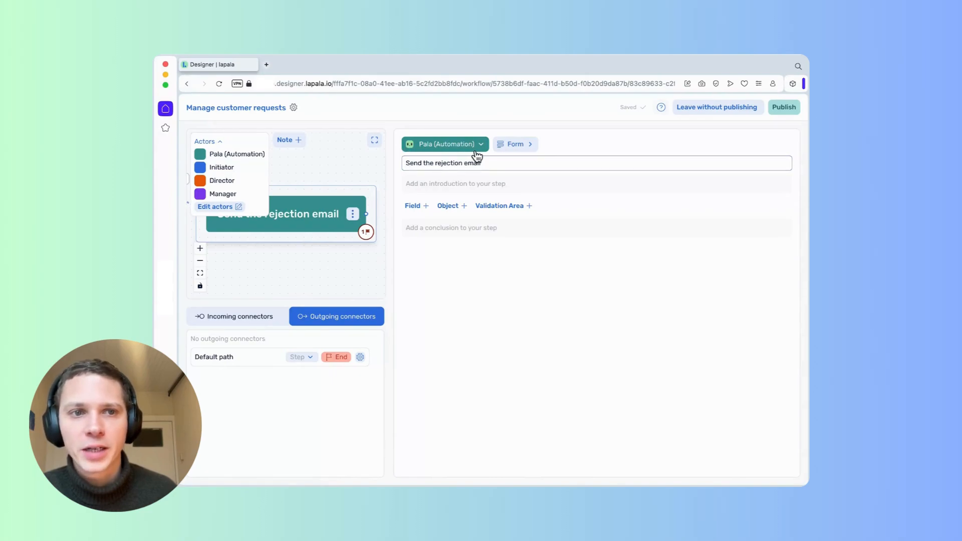
{"action": "left_click", "coordinate": [375, 142]}
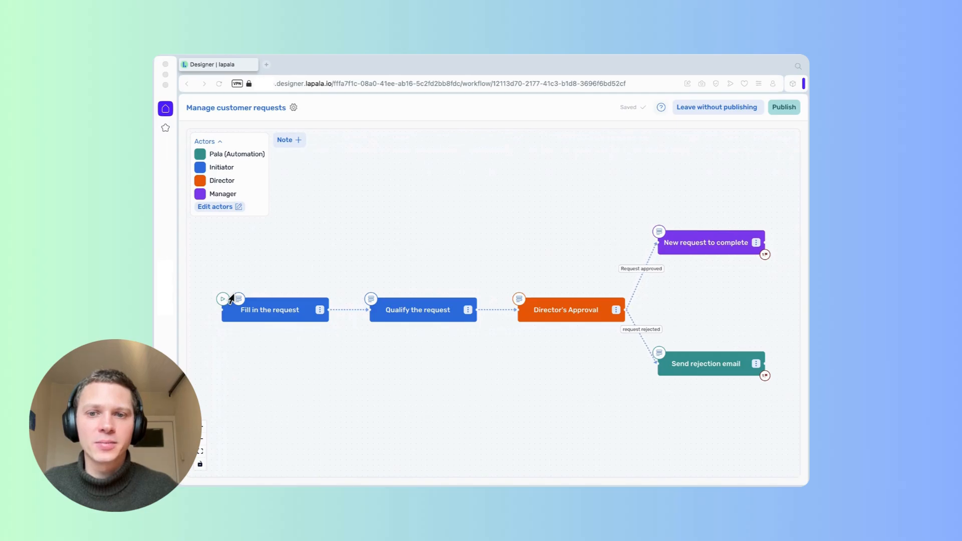
In the Fill in the request form, add a 'Name of the requester' text field.
{"action": "left_click", "coordinate": [324, 276]}
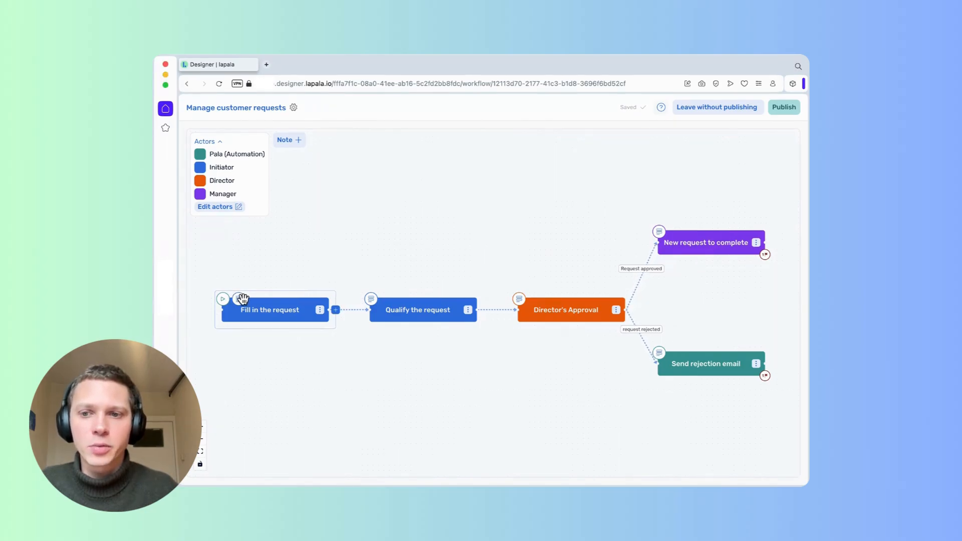
{"action": "left_click", "coordinate": [240, 300]}
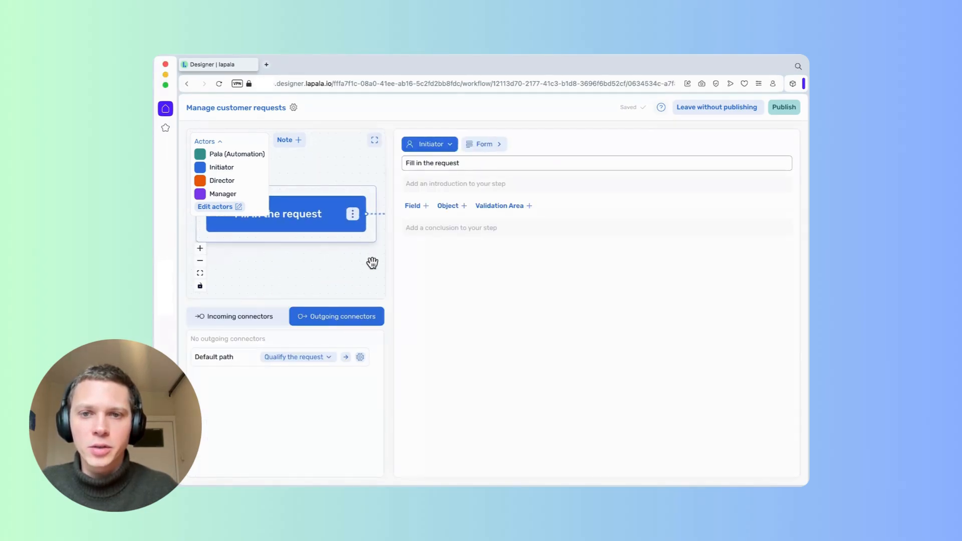
{"action": "left_click", "coordinate": [463, 228]}
{"action": "left_click", "coordinate": [425, 207]}
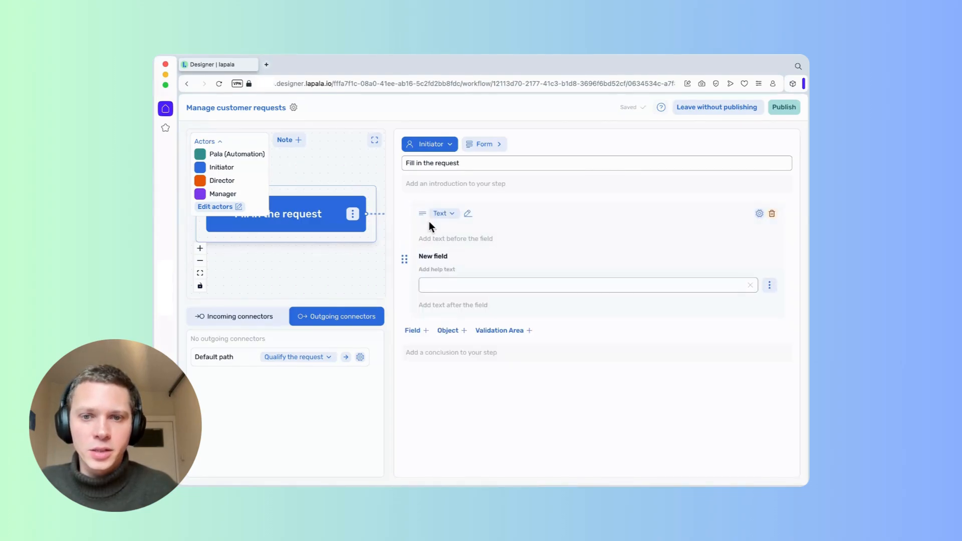
{"action": "double_click", "coordinate": [443, 257]}
{"action": "key", "text": "ctrl+a"}
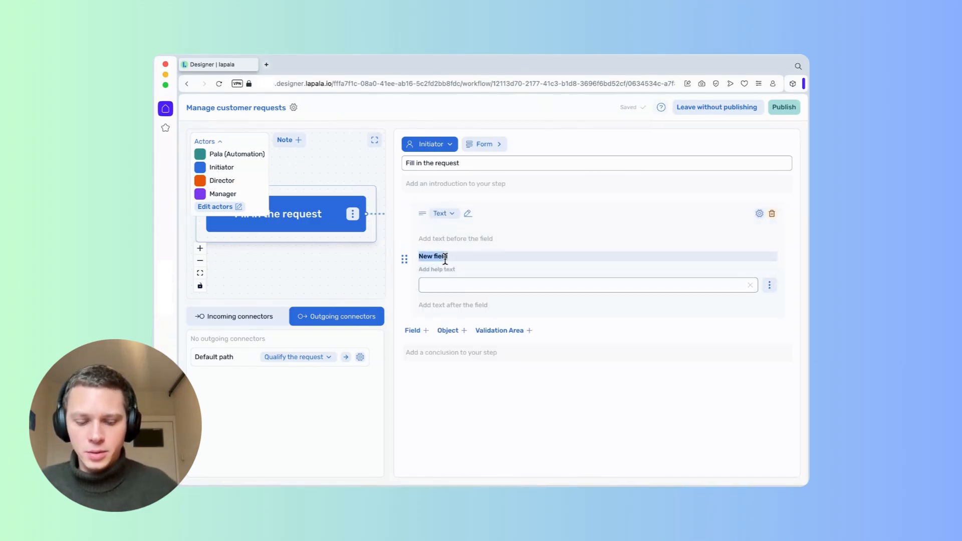
{"action": "type", "text": "nape"}
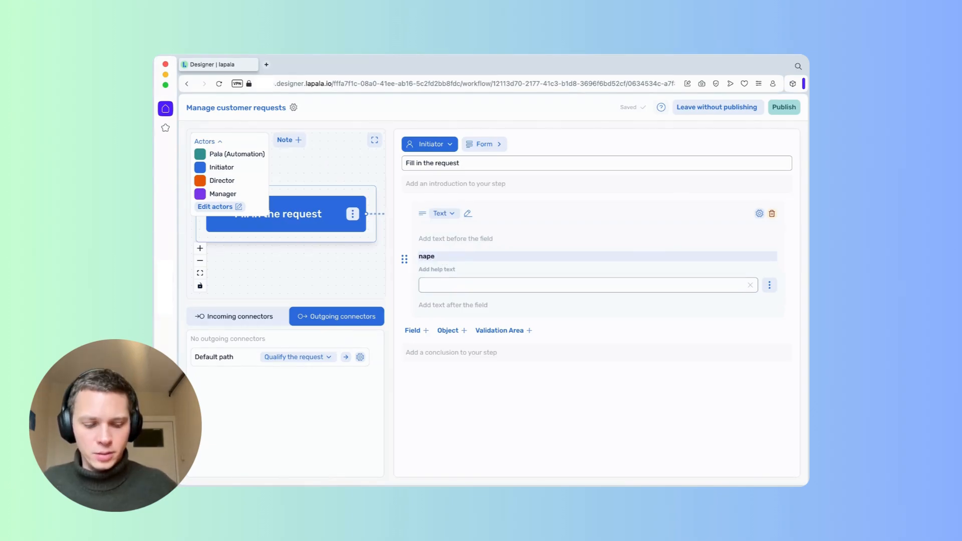
{"action": "key", "text": "BackSpace"}
{"action": "key", "text": "BackSpace"}
{"action": "type", "text": "me of the "}
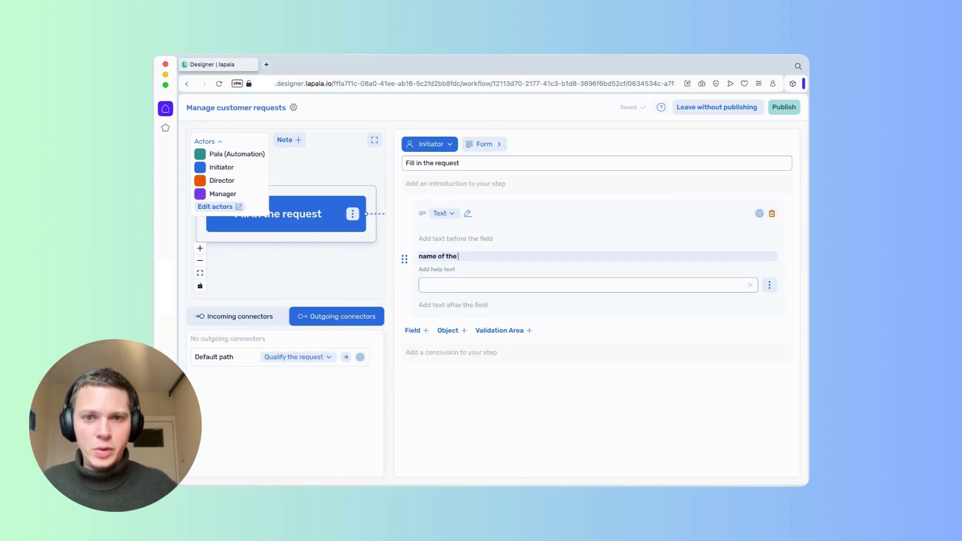
{"action": "type", "text": "requester"}
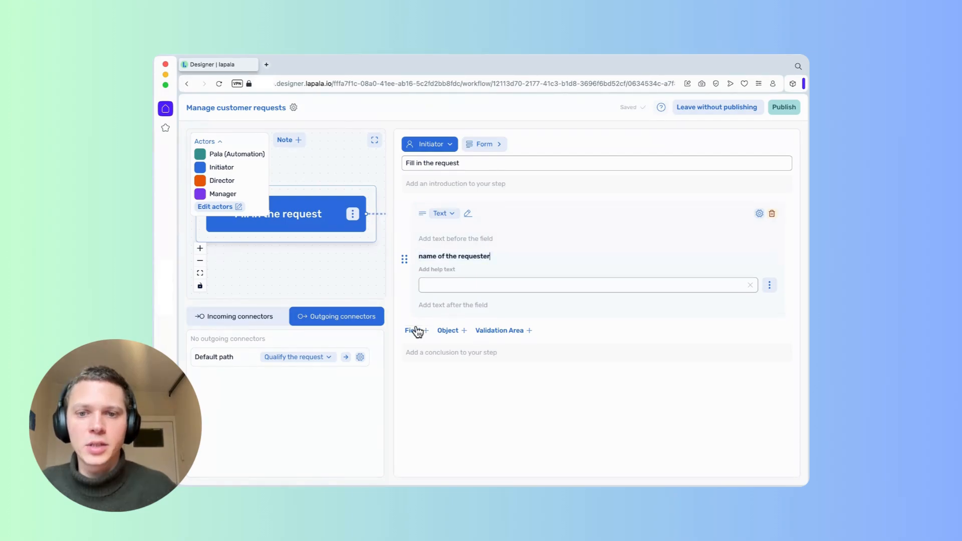
Add a 'Budget' field of type Number.
{"action": "left_click", "coordinate": [416, 331]}
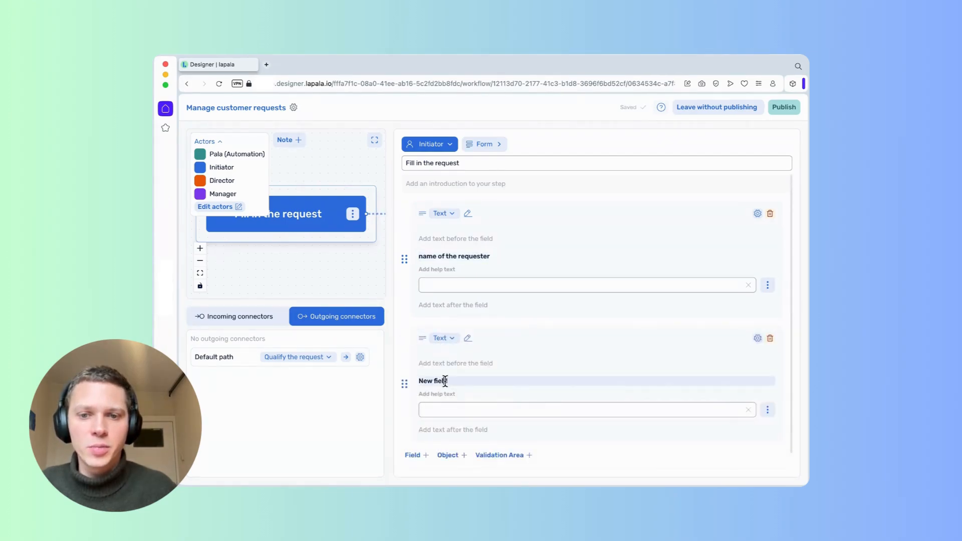
{"action": "triple_click", "coordinate": [445, 380]}
{"action": "type", "text": "Budget"}
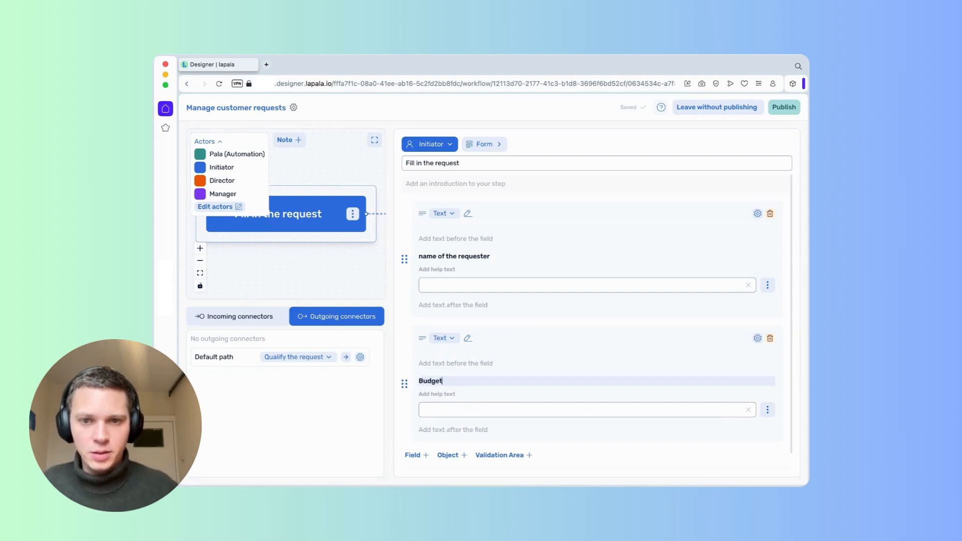
{"action": "left_click", "coordinate": [443, 337]}
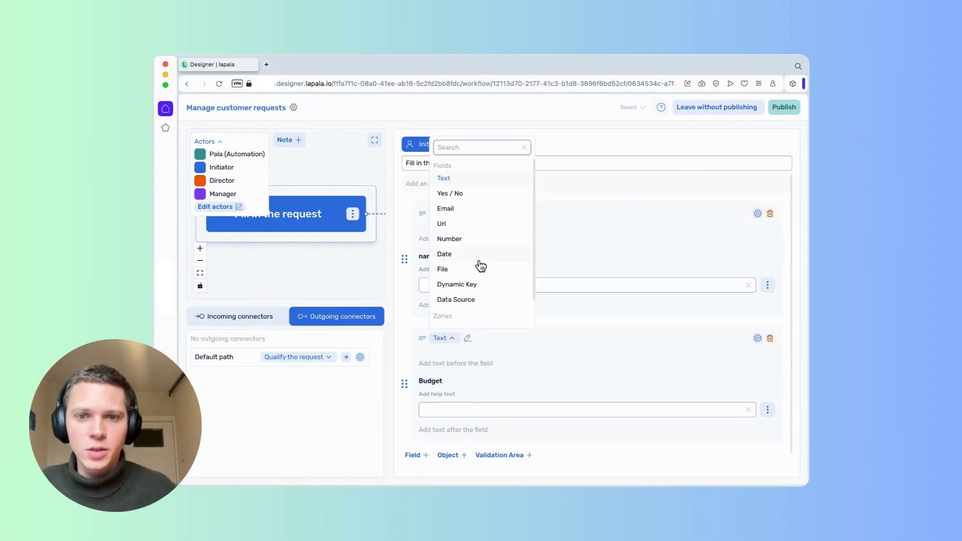
{"action": "left_click", "coordinate": [469, 239]}
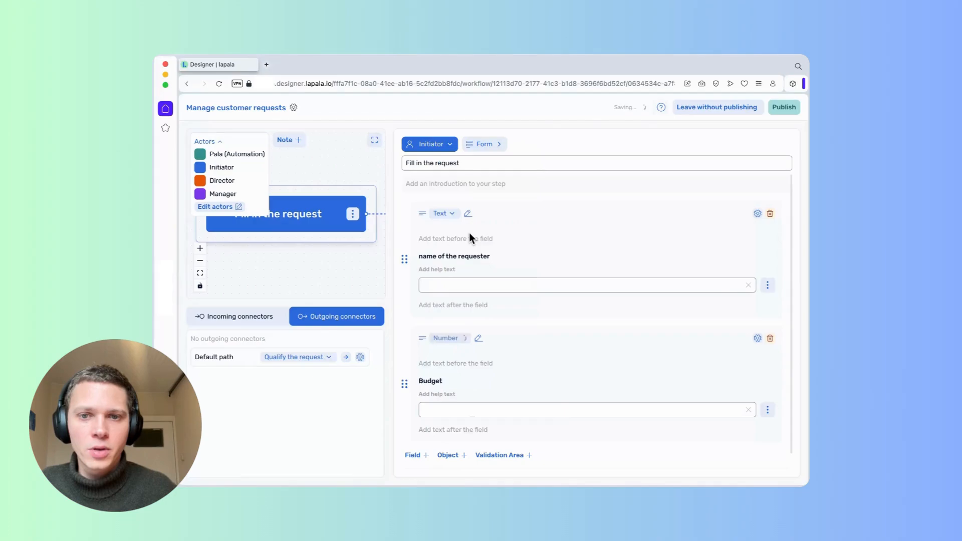
{"action": "scroll", "coordinate": [419, 440], "scroll_direction": "down", "scroll_amount": 1}
Add a 'Name of the request' field and move it to the top of the form.
{"action": "left_click", "coordinate": [419, 440]}
{"action": "scroll", "coordinate": [497, 411], "scroll_direction": "down", "scroll_amount": 3}
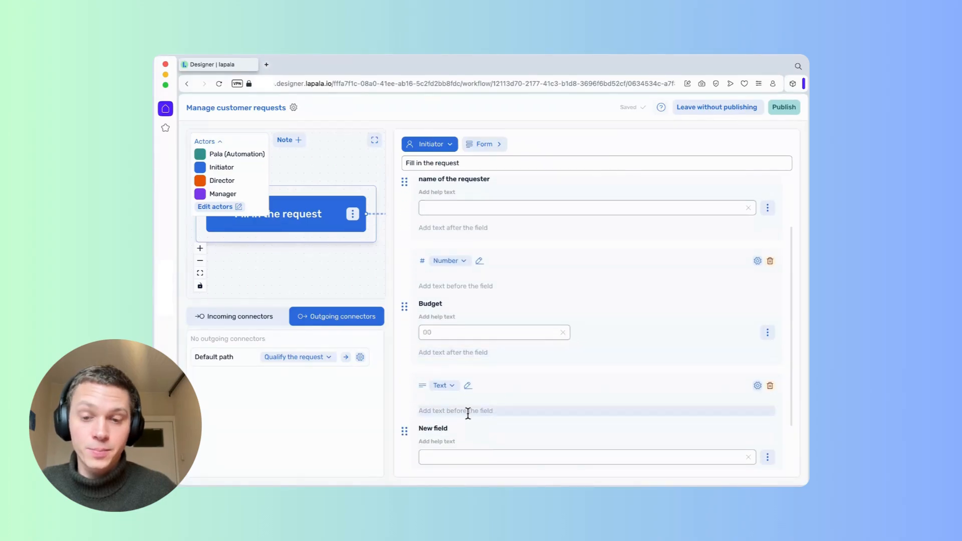
{"action": "triple_click", "coordinate": [448, 427]}
{"action": "type", "text": "Name"}
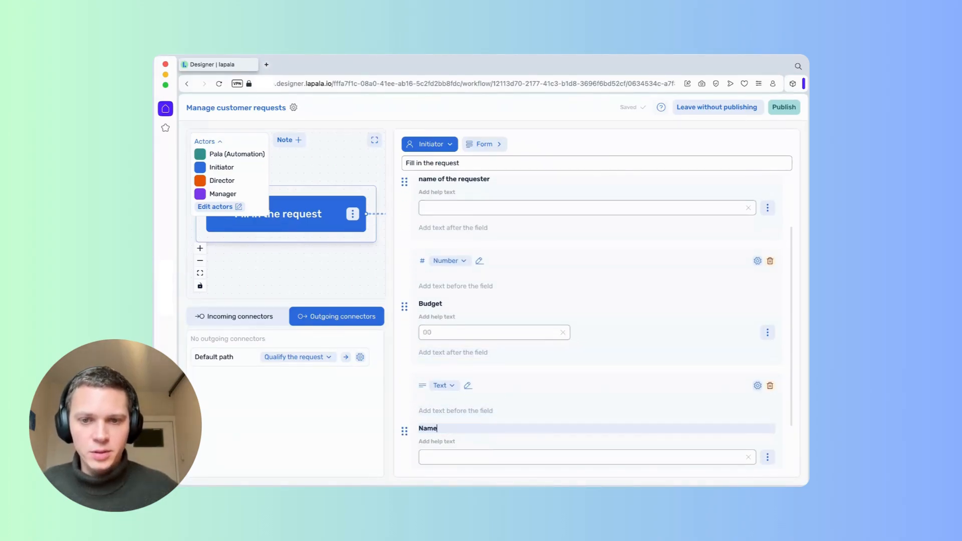
{"action": "type", "text": " of the requ"}
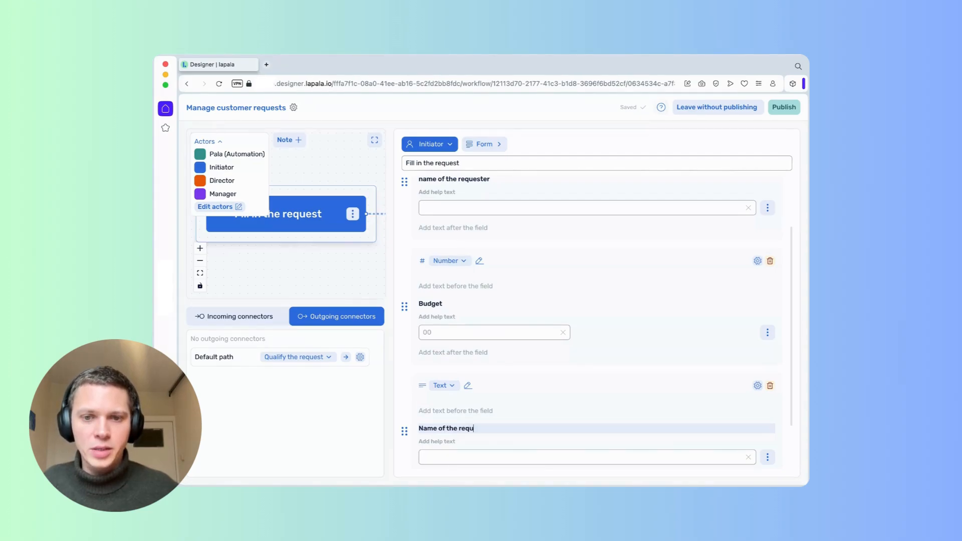
{"action": "type", "text": "est"}
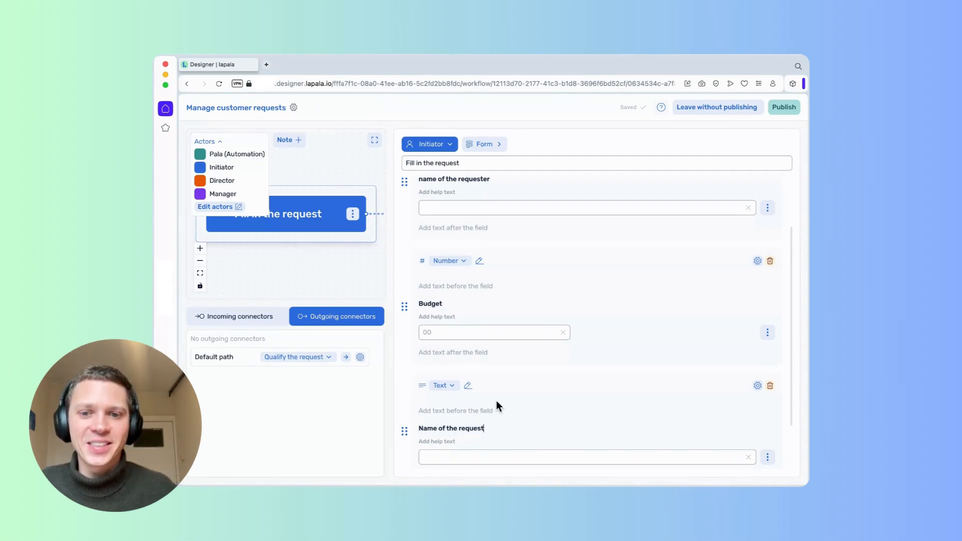
{"action": "left_click_drag", "start_coordinate": [403, 430], "coordinate": [401, 204]}
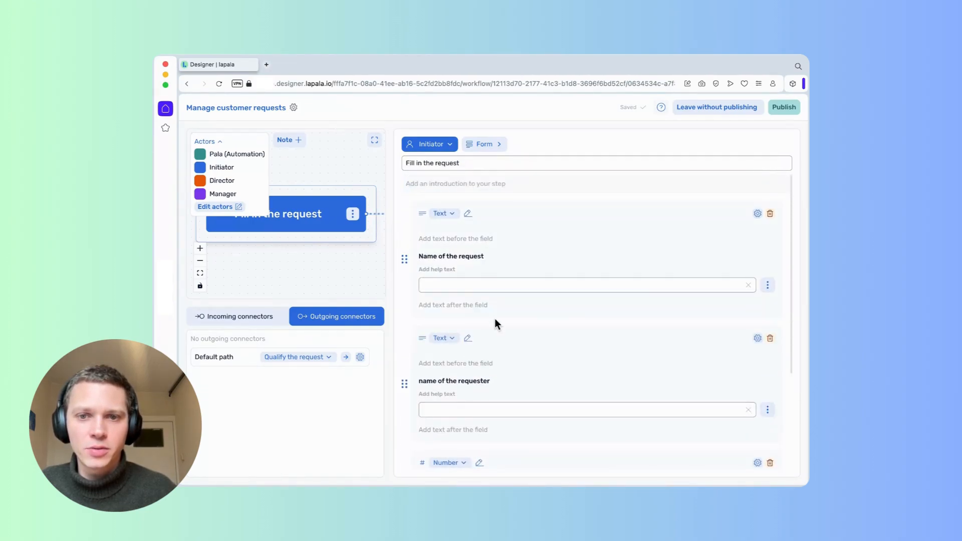
{"action": "scroll", "coordinate": [495, 321], "scroll_direction": "down", "scroll_amount": 3}
{"action": "left_click", "coordinate": [422, 439]}
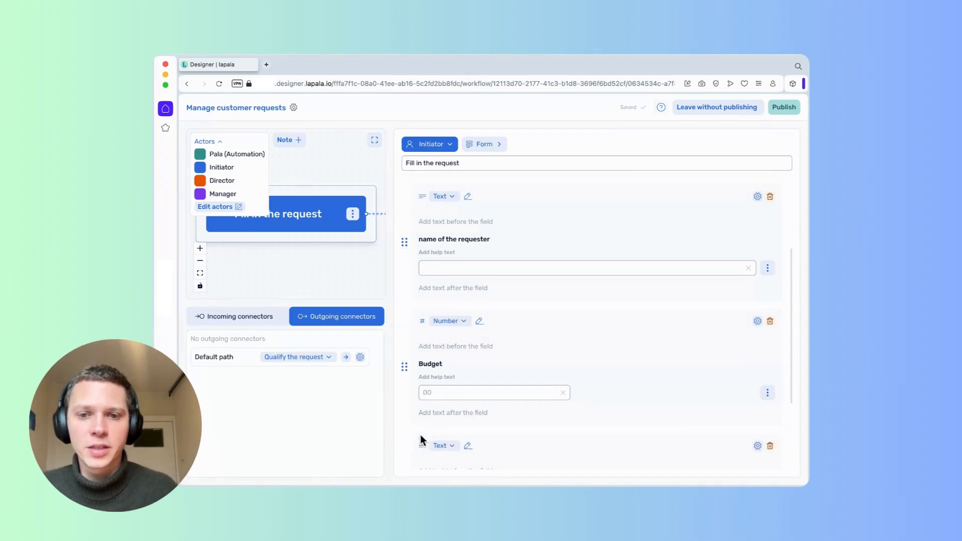
Make the new field a File upload labelled 'Attached document'.
{"action": "left_click", "coordinate": [449, 445]}
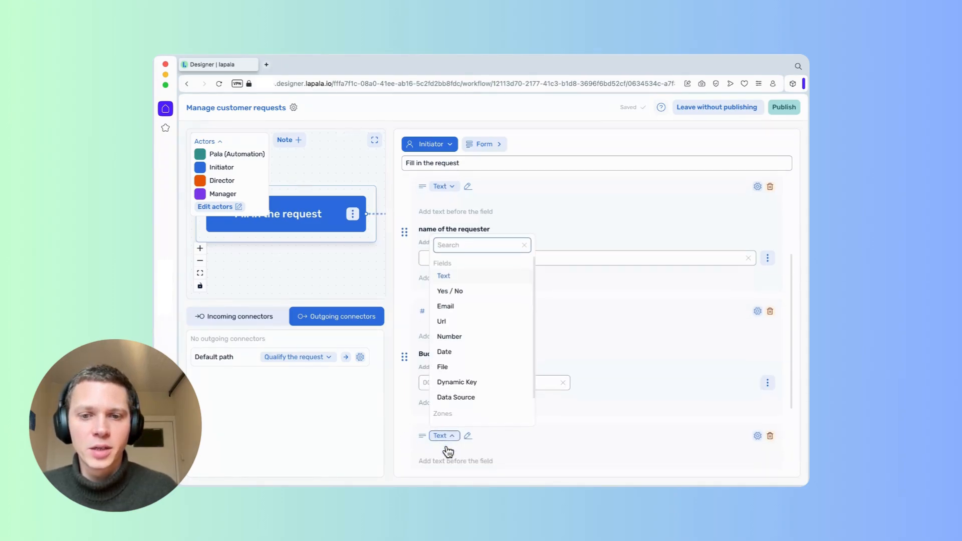
{"action": "left_click", "coordinate": [468, 367]}
{"action": "scroll", "coordinate": [518, 360], "scroll_direction": "down", "scroll_amount": 3}
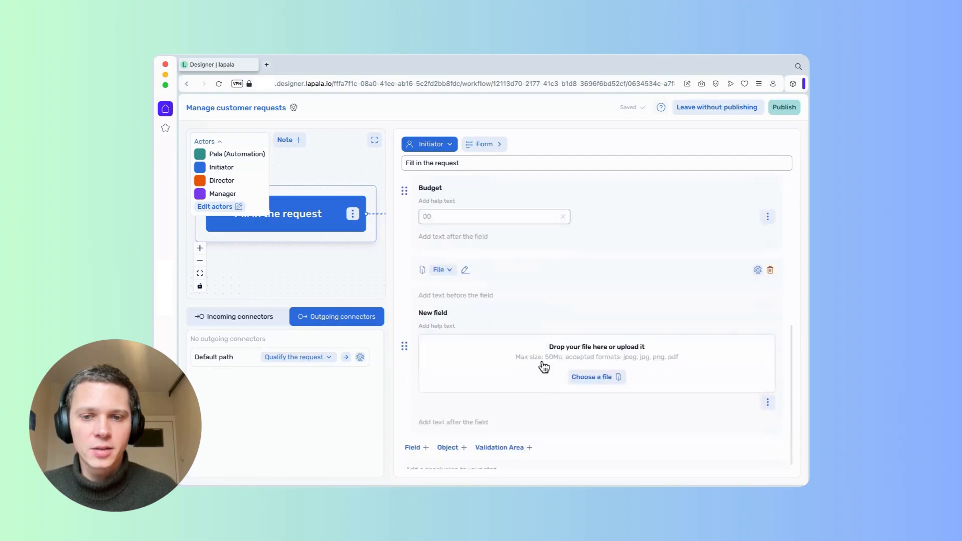
{"action": "left_click", "coordinate": [436, 312]}
{"action": "type", "text": "Attacg"}
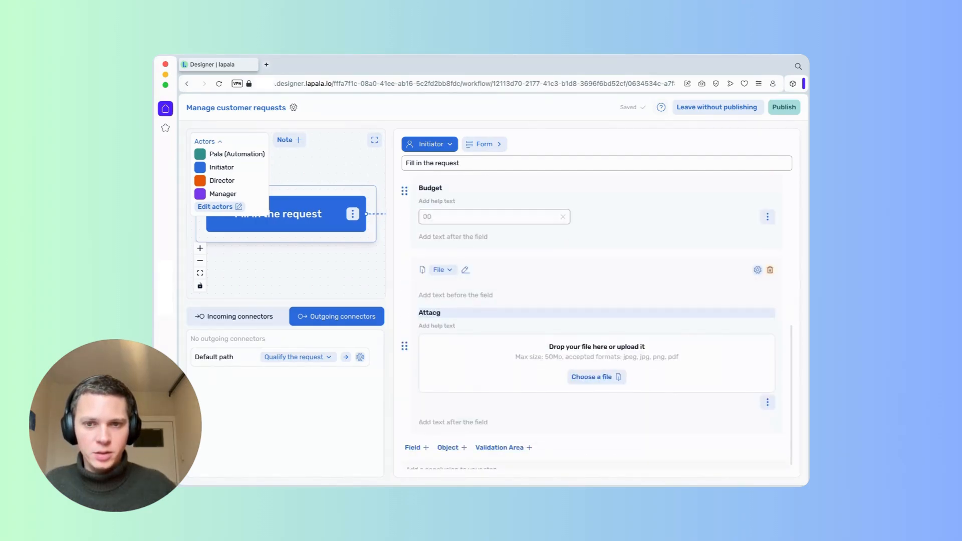
{"action": "type", "text": "eshed doc"}
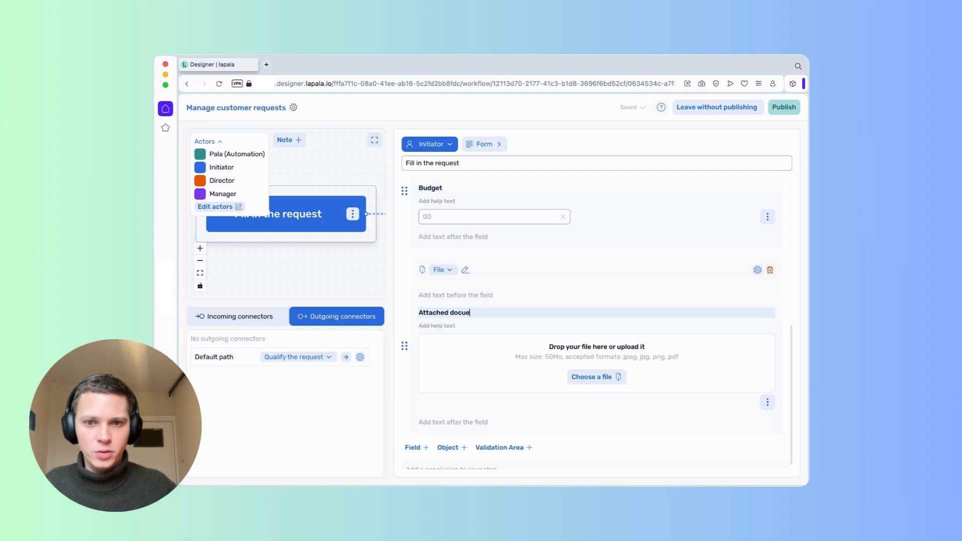
{"action": "type", "text": "ument"}
{"action": "key", "text": "Return"}
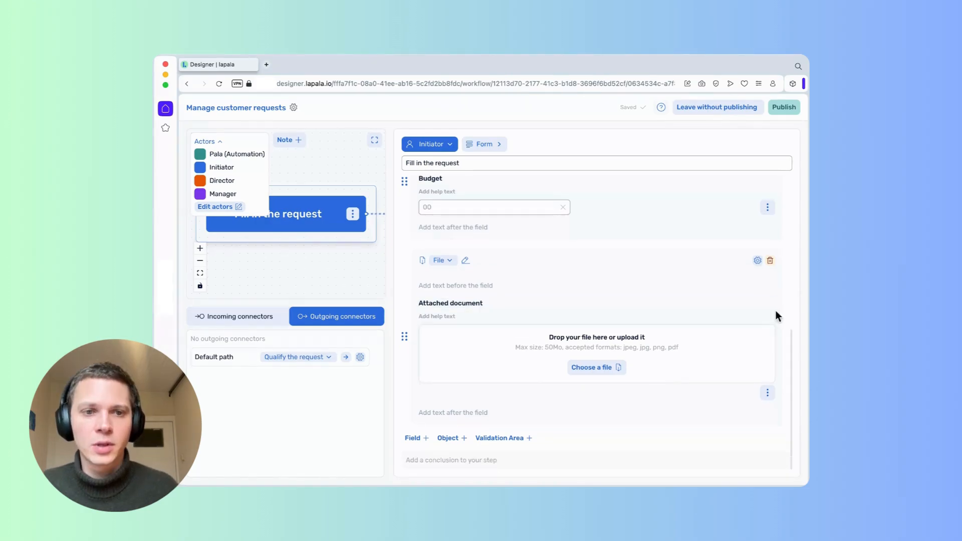
Check the Attached document field's settings and try its file picker.
{"action": "left_click", "coordinate": [757, 260]}
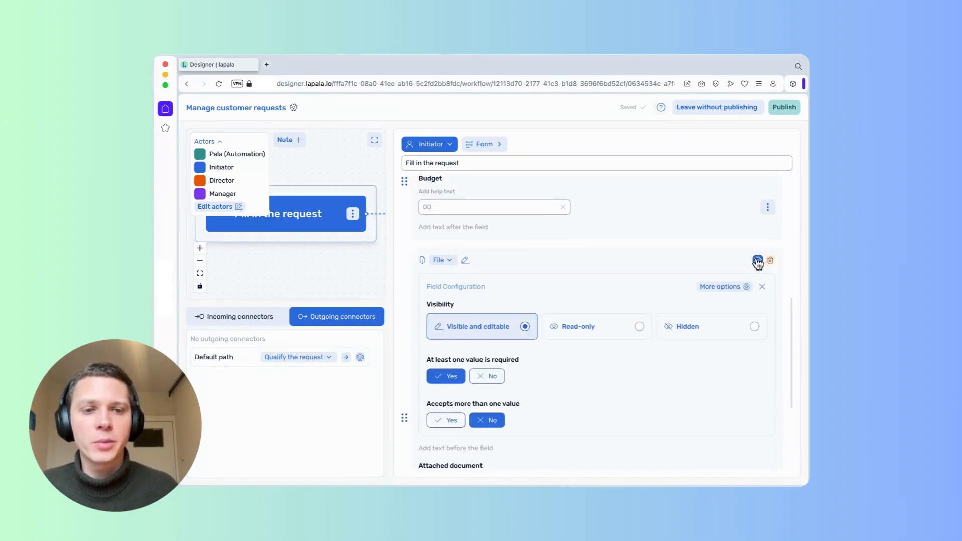
{"action": "left_click", "coordinate": [757, 261]}
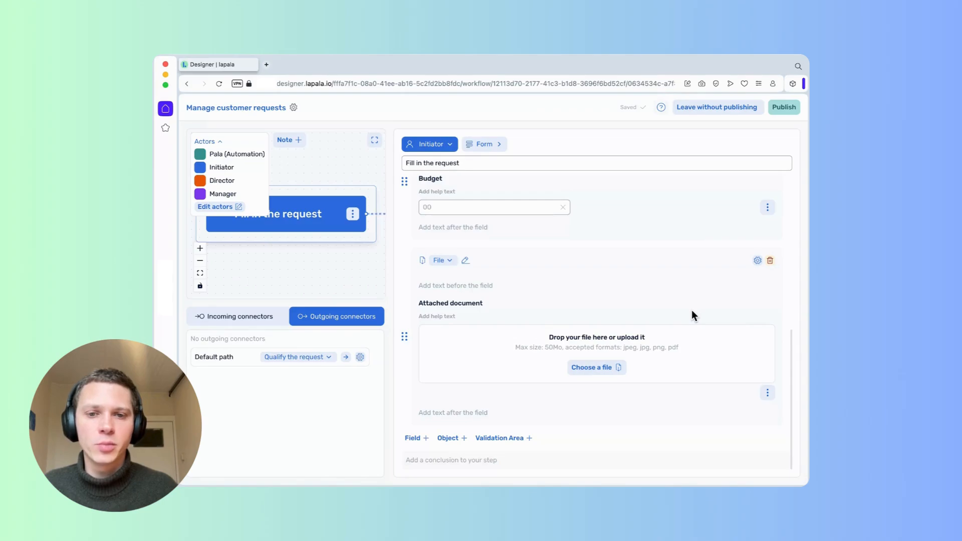
{"action": "left_click", "coordinate": [614, 377]}
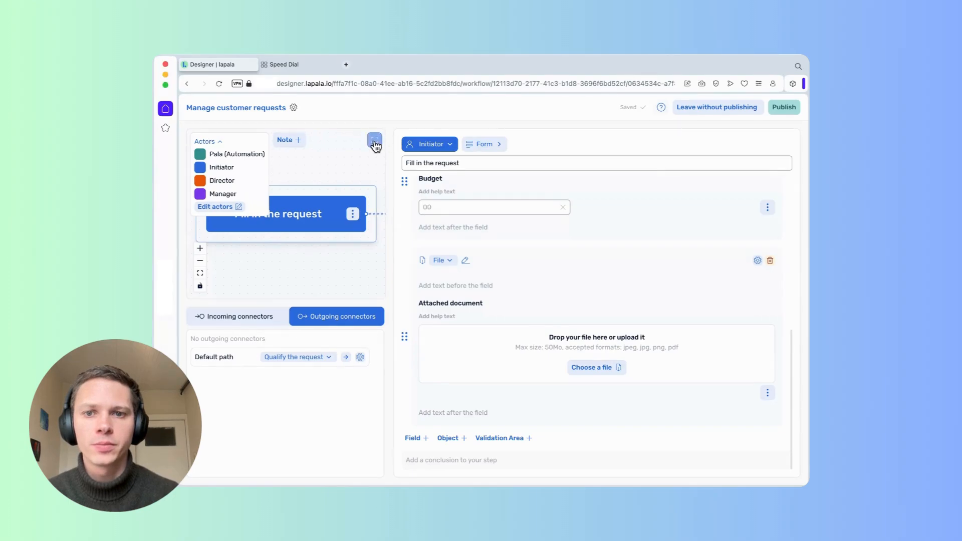
In Qualify the request's introduction, add a request-name line with the Name of the request variable.
{"action": "left_click", "coordinate": [374, 140]}
{"action": "left_click", "coordinate": [429, 199]}
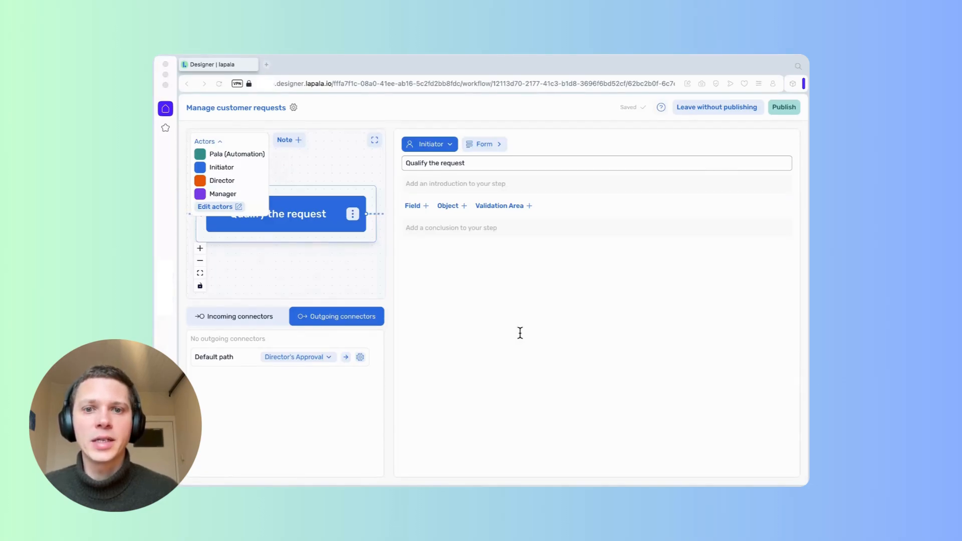
{"action": "left_click", "coordinate": [532, 184]}
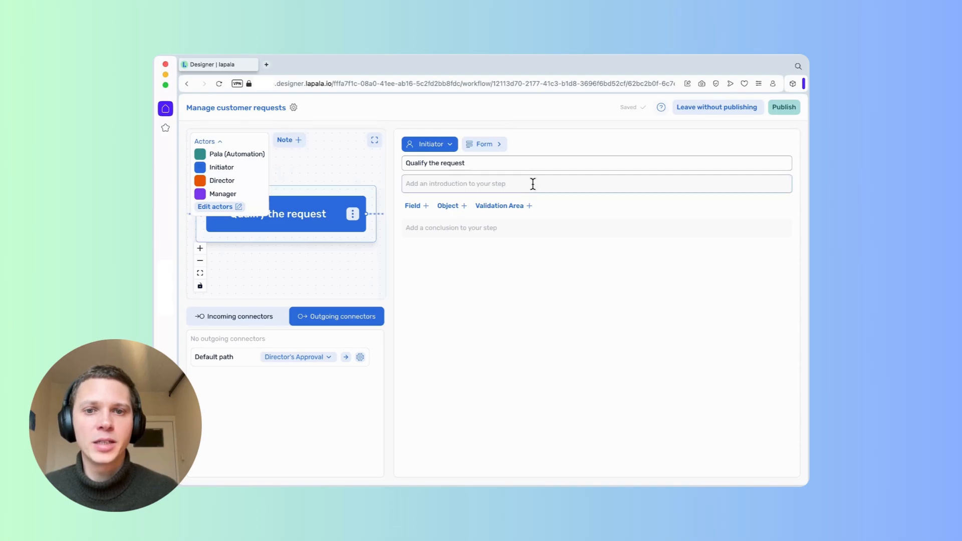
{"action": "left_click", "coordinate": [482, 184]}
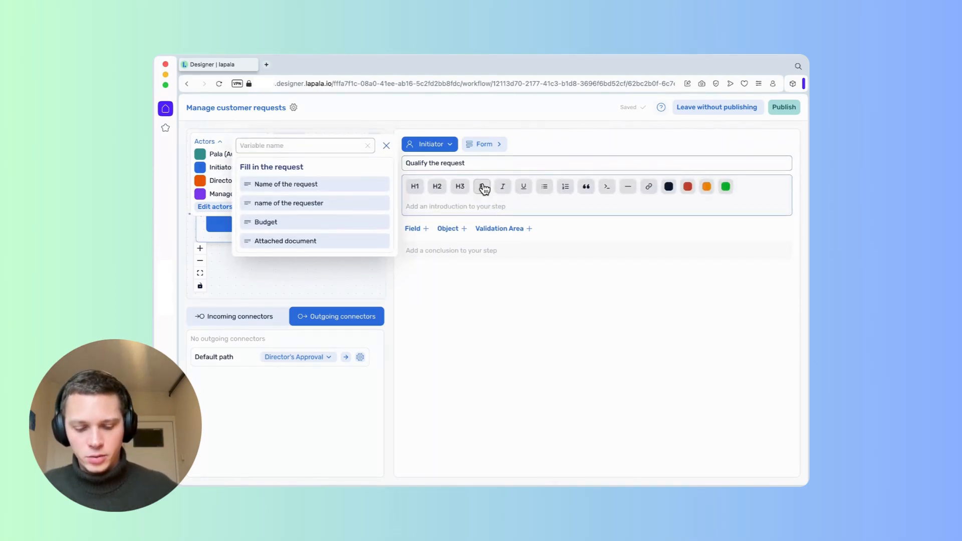
{"action": "type", "text": "name of the r"}
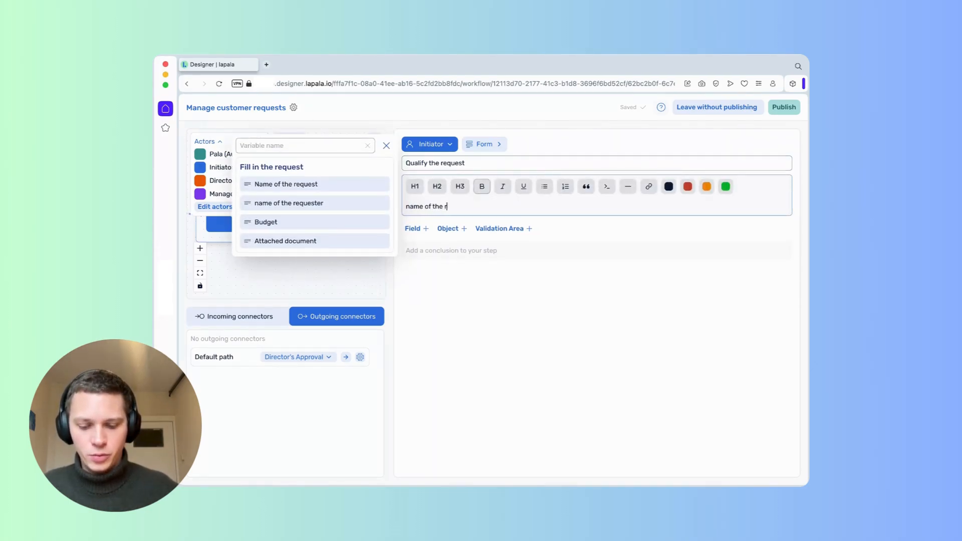
{"action": "type", "text": "equest"}
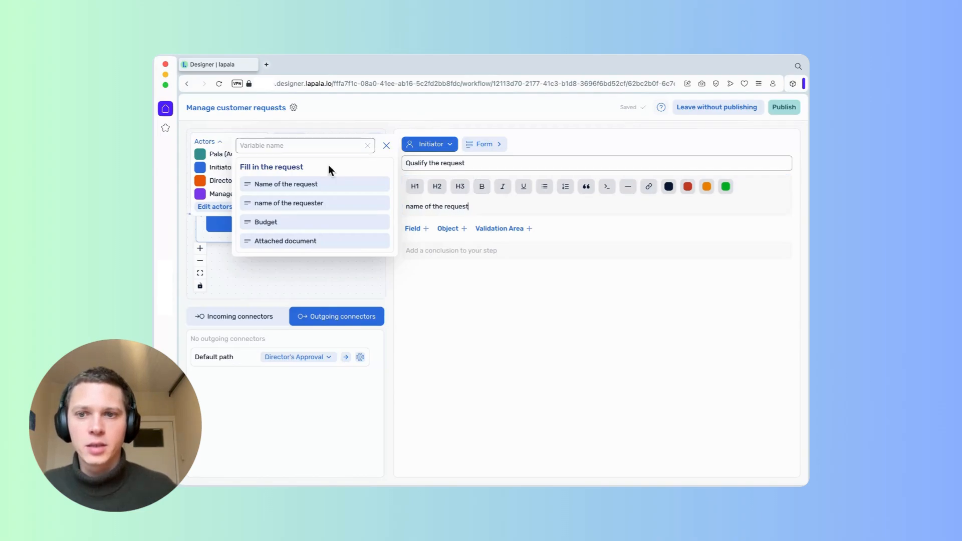
{"action": "left_click", "coordinate": [311, 186]}
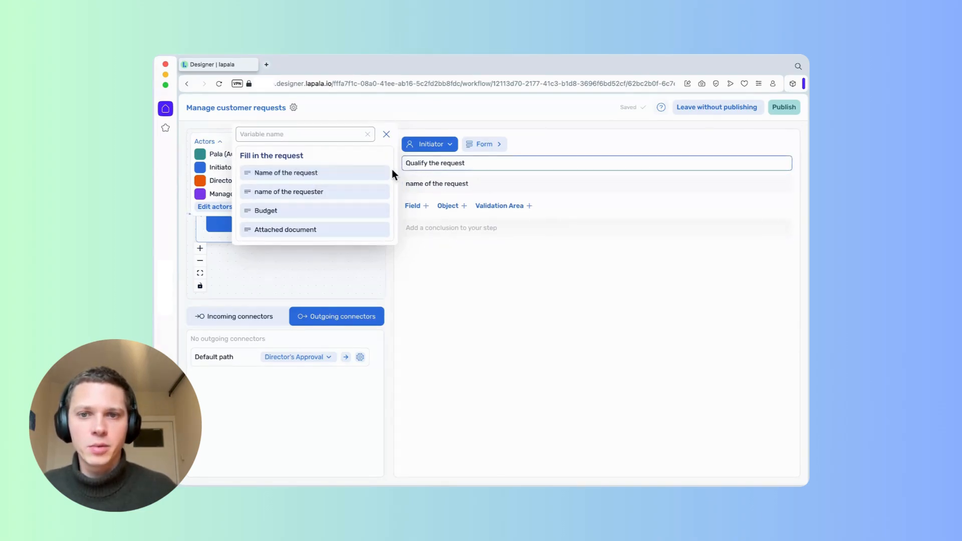
{"action": "left_click", "coordinate": [371, 175]}
Add a 'Name of the requester' line with the requester name variable.
{"action": "left_click", "coordinate": [457, 217]}
{"action": "type", "text": "Na"}
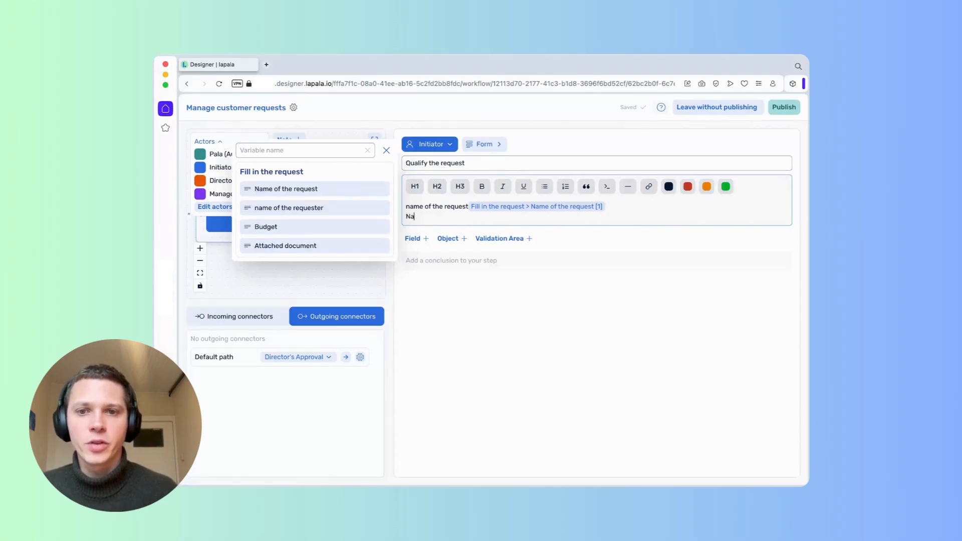
{"action": "type", "text": "me of th"}
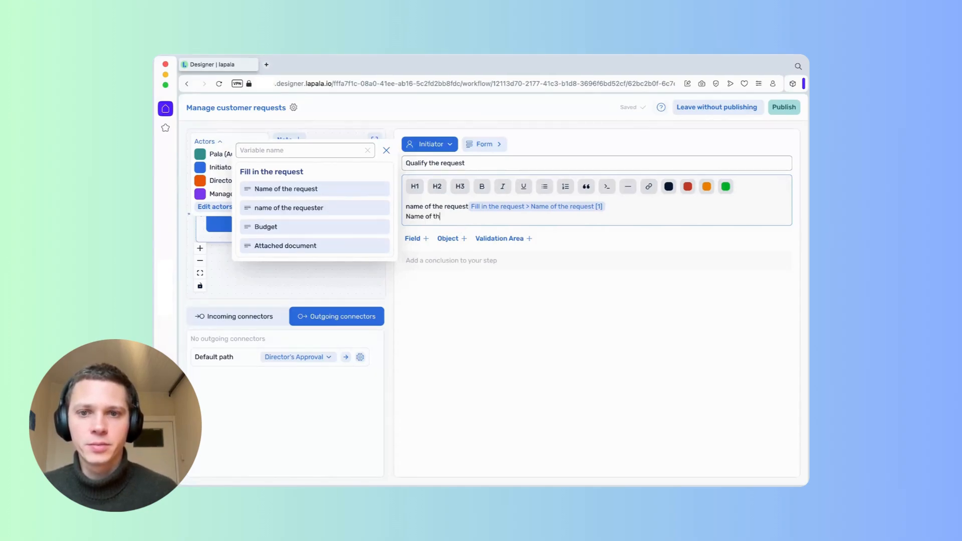
{"action": "type", "text": "e requester"}
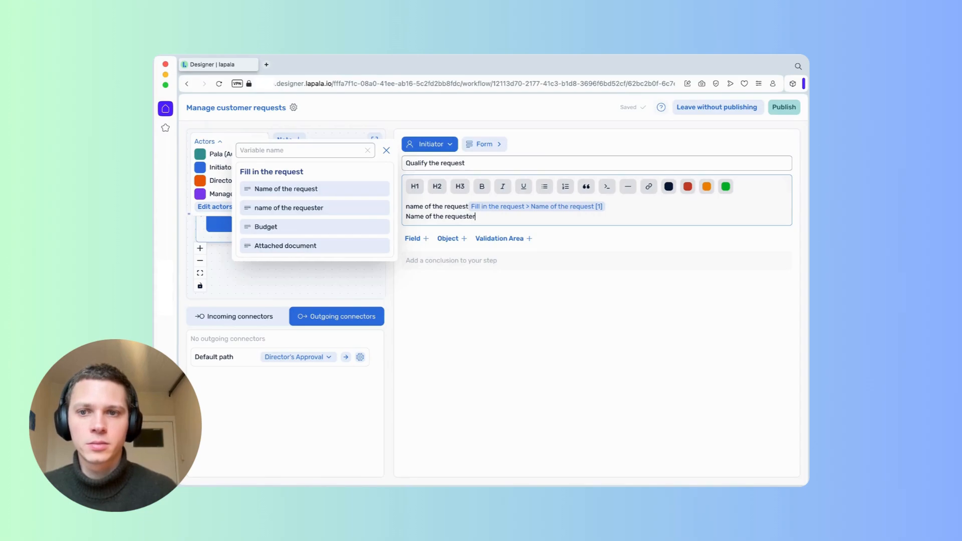
{"action": "left_click", "coordinate": [344, 208]}
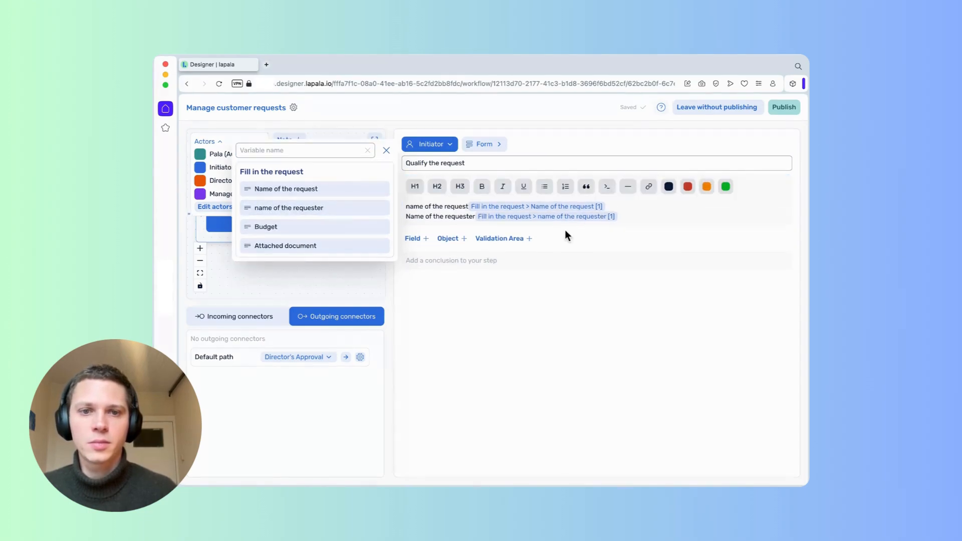
{"action": "left_click", "coordinate": [497, 286]}
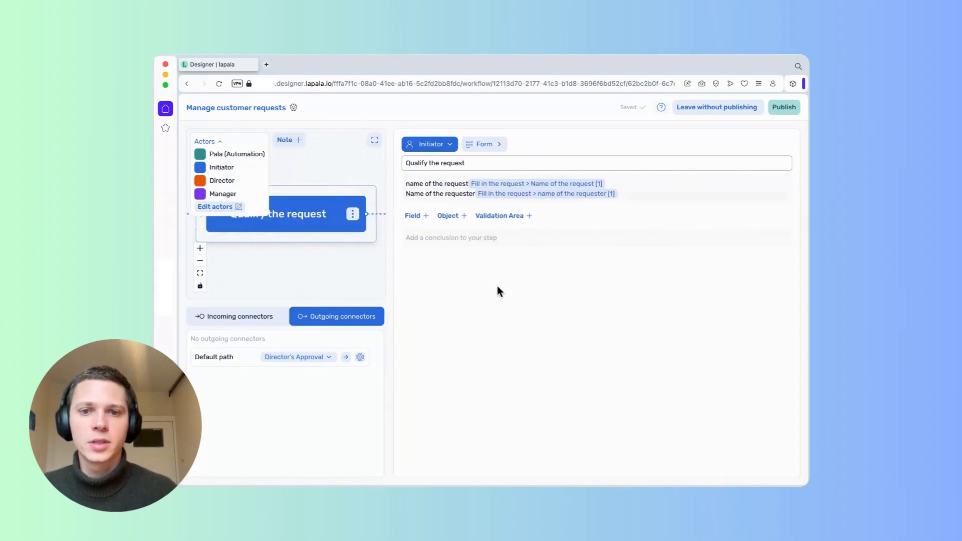
Add a Number field prefilled from the request's Budget variable.
{"action": "left_click", "coordinate": [425, 216]}
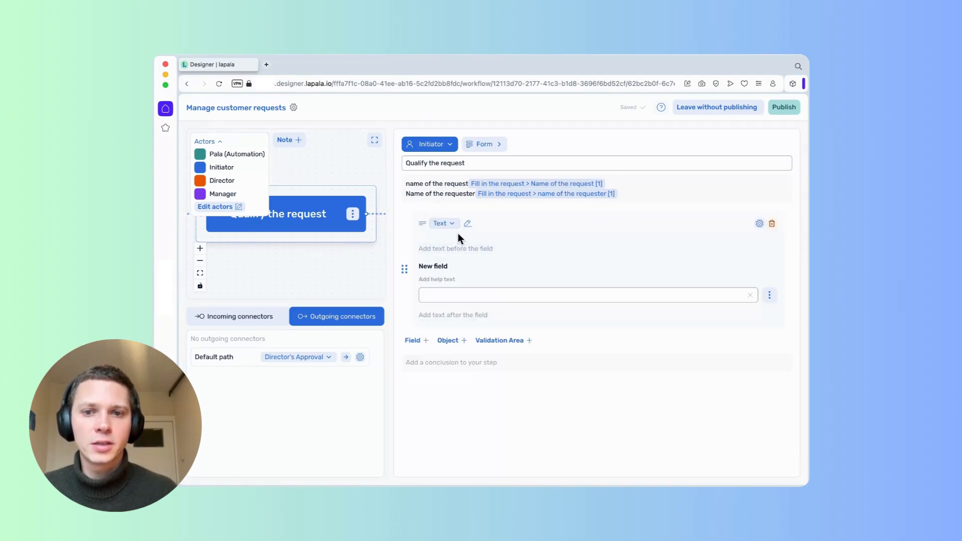
{"action": "left_click", "coordinate": [453, 224]}
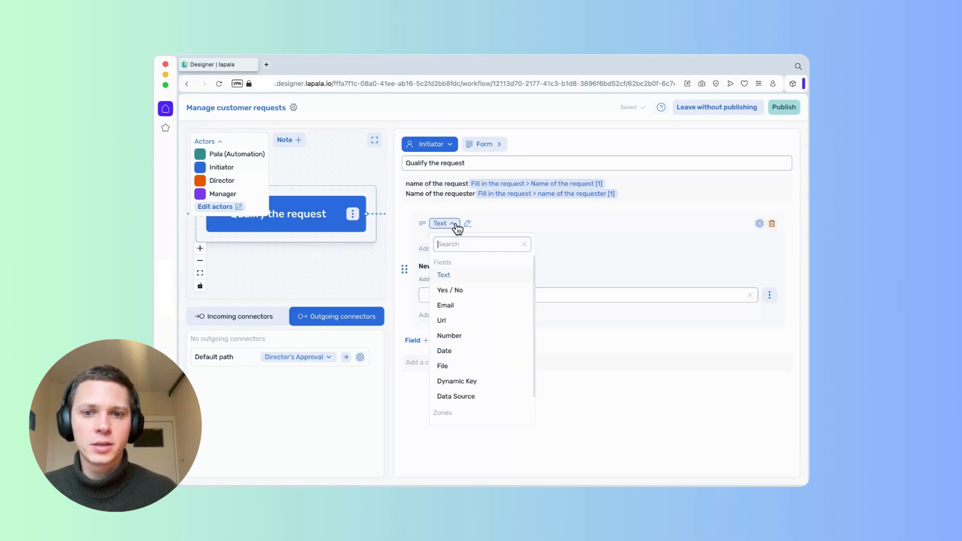
{"action": "left_click", "coordinate": [488, 339]}
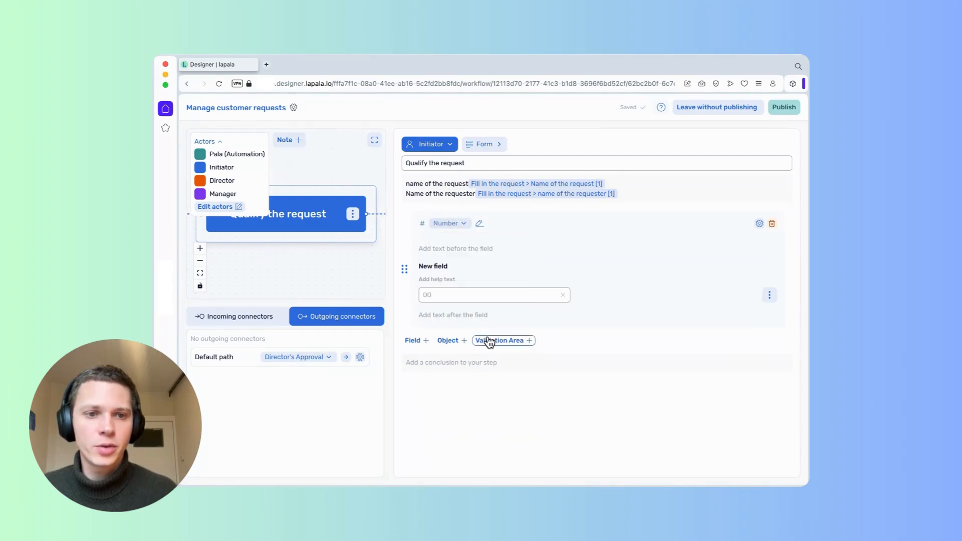
{"action": "left_click", "coordinate": [773, 298]}
{"action": "left_click", "coordinate": [747, 332]}
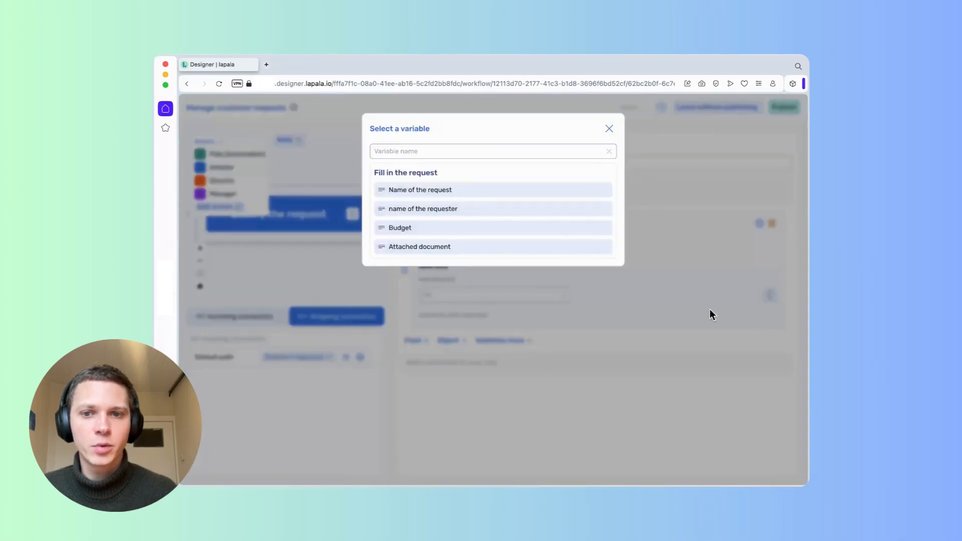
{"action": "left_click", "coordinate": [528, 230]}
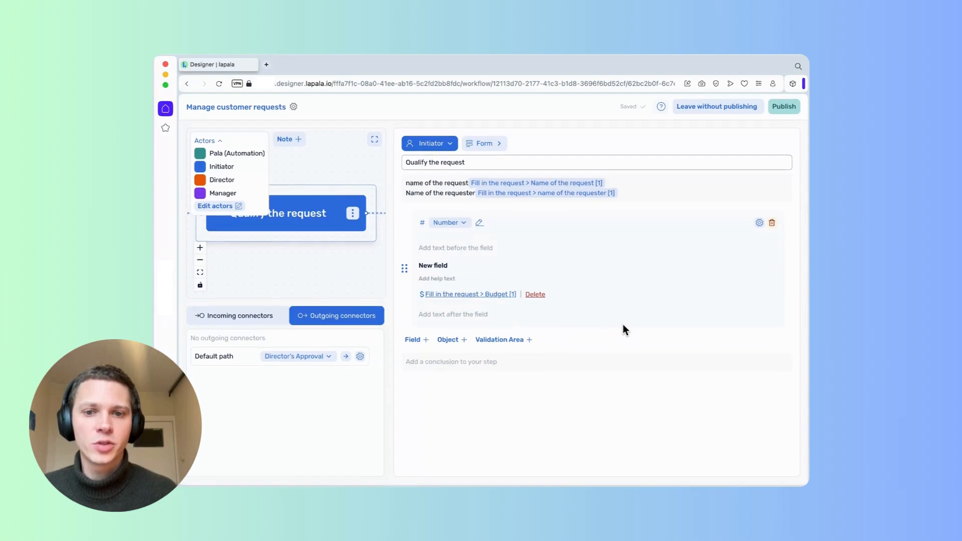
Add a File field prefilled from the request's Attached document variable.
{"action": "left_click", "coordinate": [412, 341]}
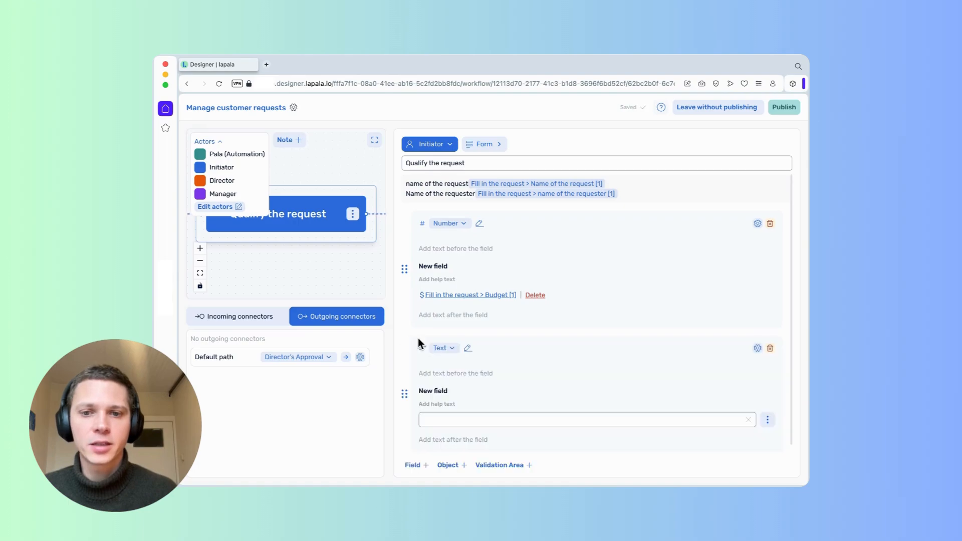
{"action": "left_click", "coordinate": [452, 349]}
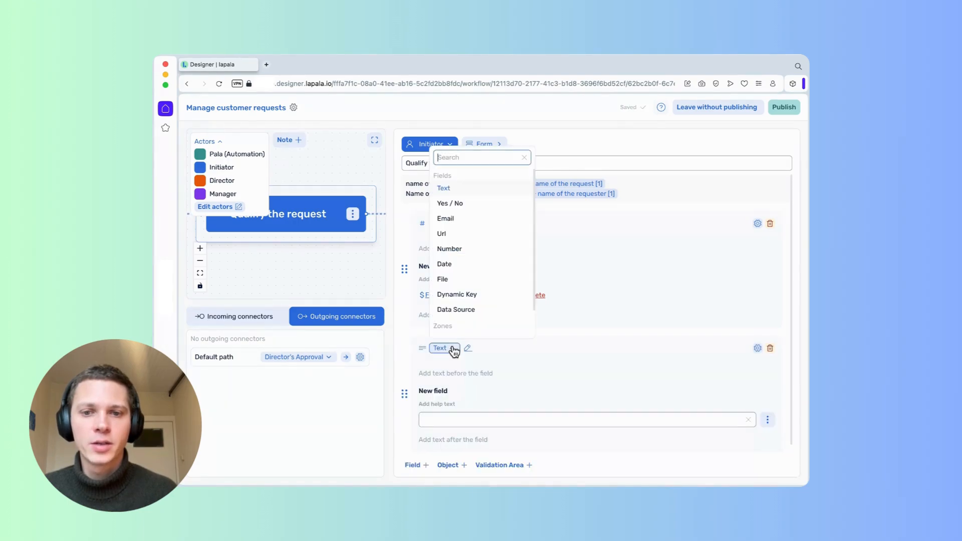
{"action": "left_click", "coordinate": [474, 281]}
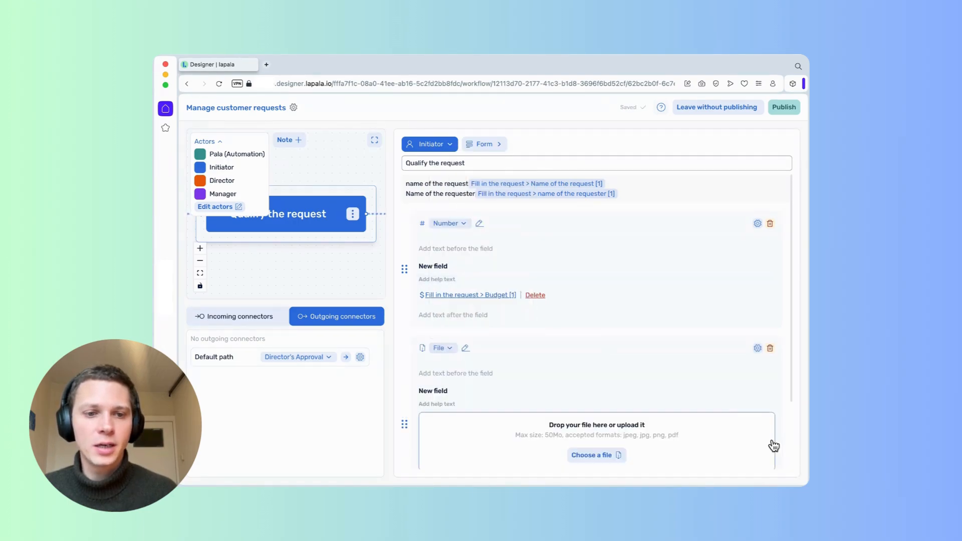
{"action": "scroll", "coordinate": [730, 418], "scroll_direction": "down", "scroll_amount": 2}
{"action": "left_click", "coordinate": [766, 411]}
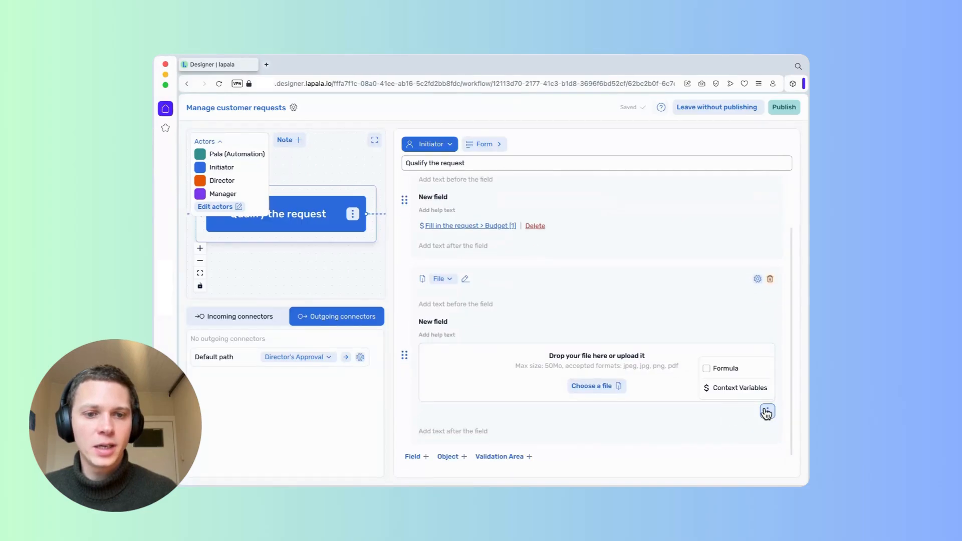
{"action": "left_click", "coordinate": [742, 388]}
{"action": "left_click", "coordinate": [483, 247]}
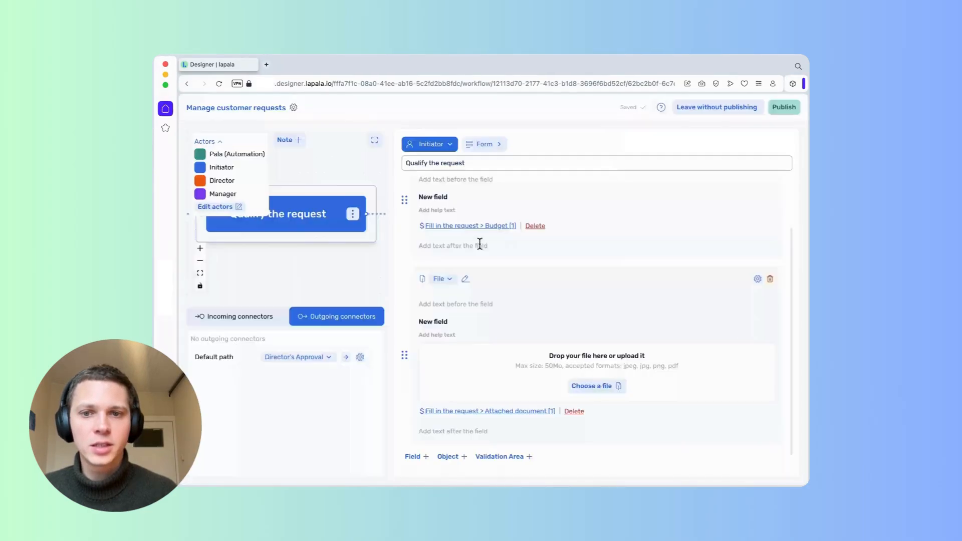
{"action": "scroll", "coordinate": [530, 339], "scroll_direction": "down", "scroll_amount": 1}
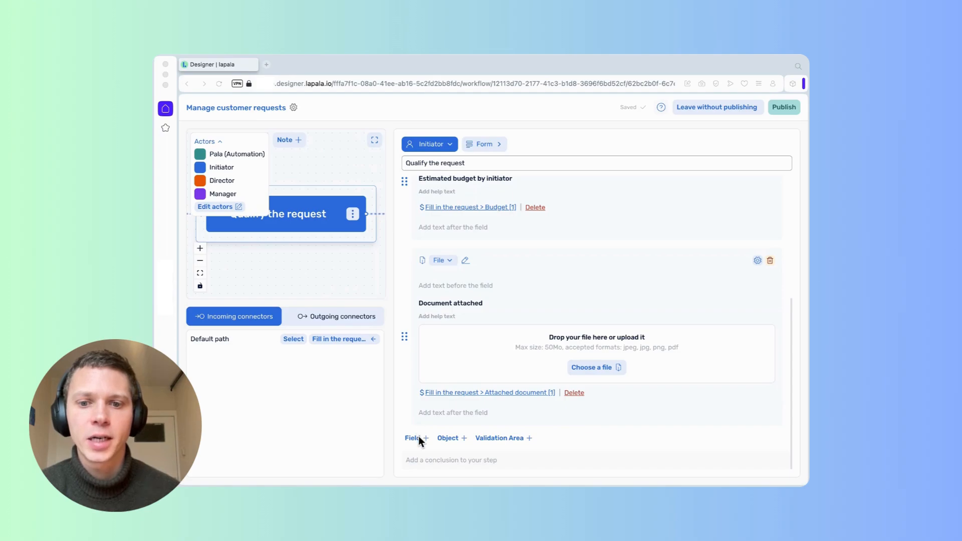
Add new text fields to the form and relabel the first one 'comment'.
{"action": "double_click", "coordinate": [423, 440]}
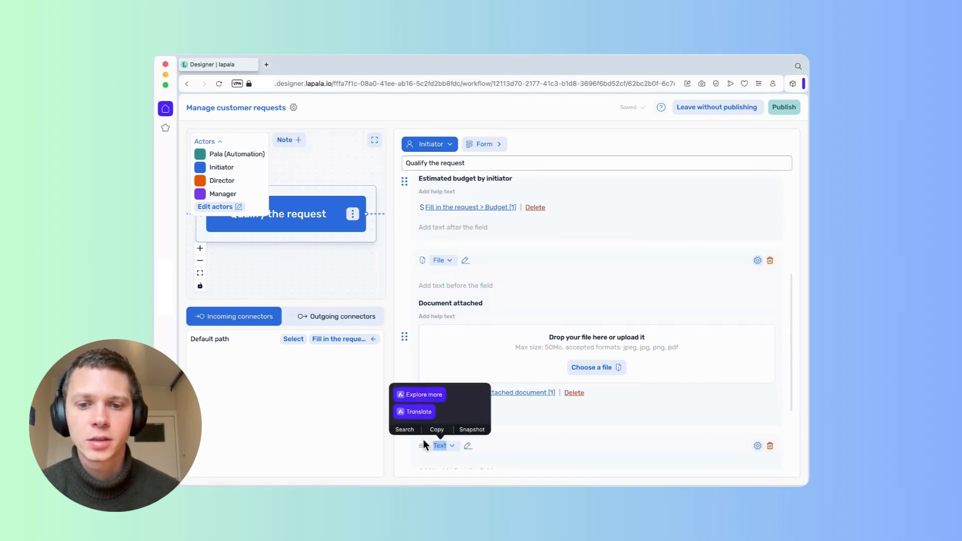
{"action": "left_click", "coordinate": [528, 411]}
{"action": "scroll", "coordinate": [528, 411], "scroll_direction": "down", "scroll_amount": 5}
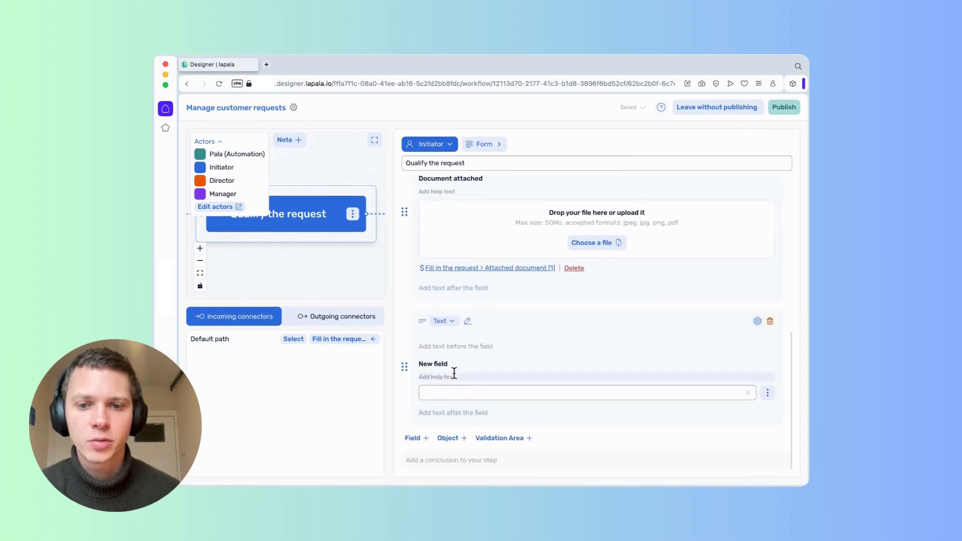
{"action": "triple_click", "coordinate": [441, 363]}
{"action": "key", "text": "BackSpace"}
{"action": "type", "text": "comment"}
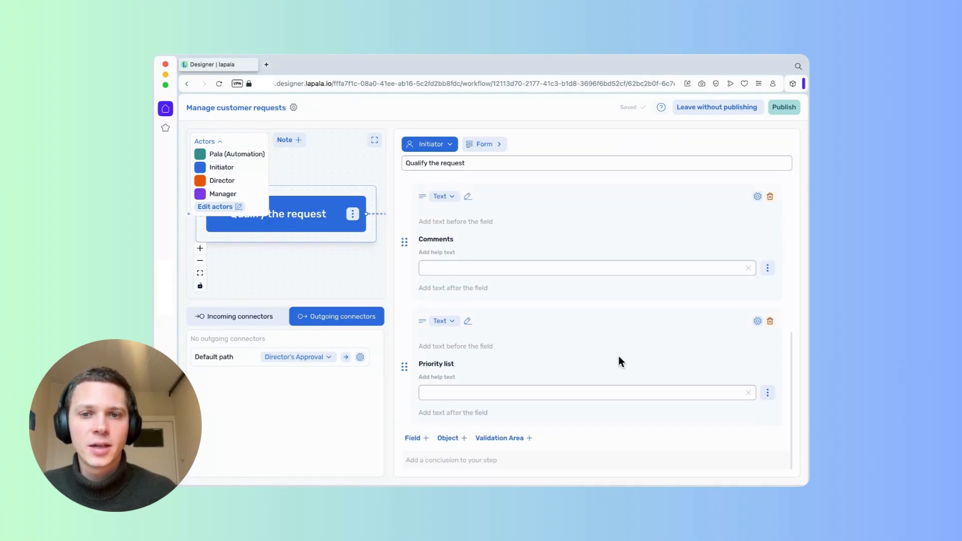
Restrict the field under Comments to the constant values Low, Medium and High.
{"action": "left_click", "coordinate": [757, 322]}
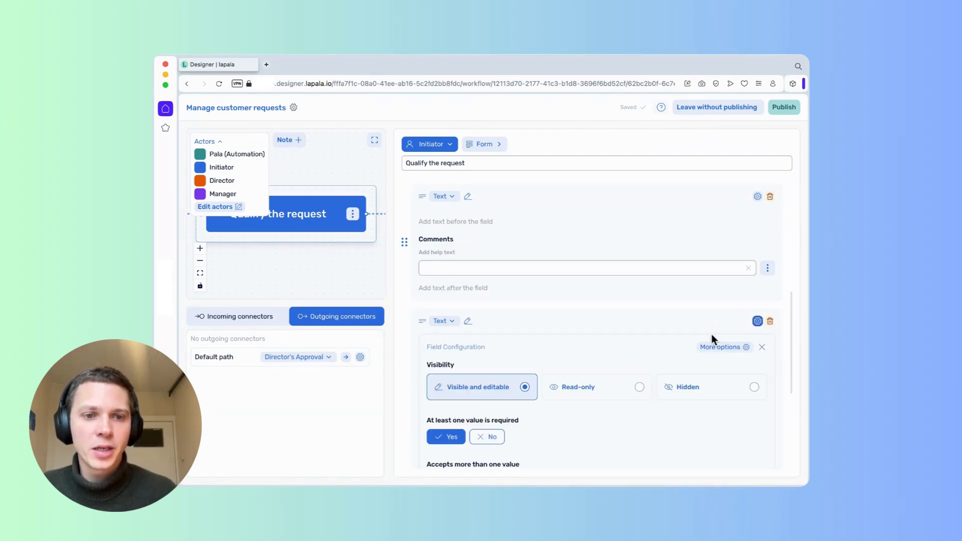
{"action": "left_click", "coordinate": [728, 347]}
{"action": "left_click", "coordinate": [398, 153]}
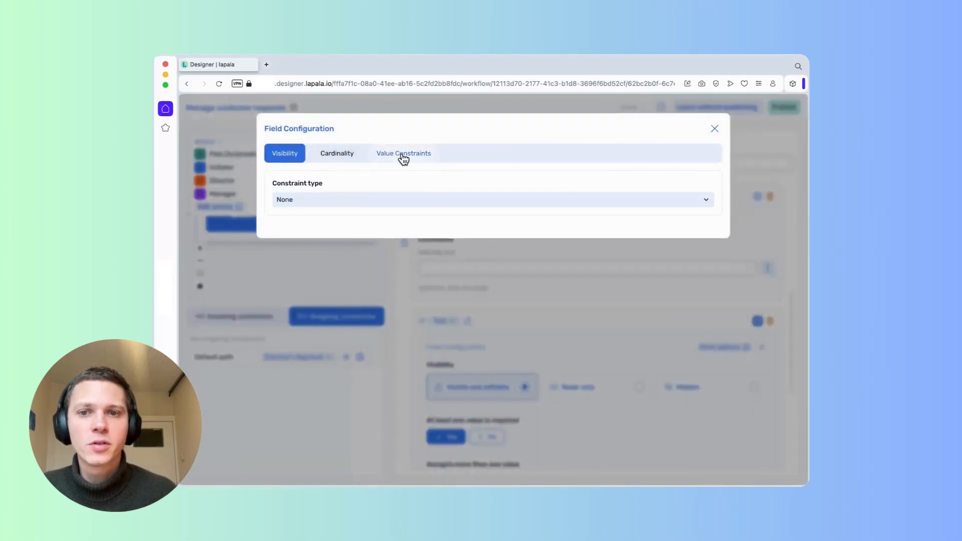
{"action": "left_click", "coordinate": [366, 202]}
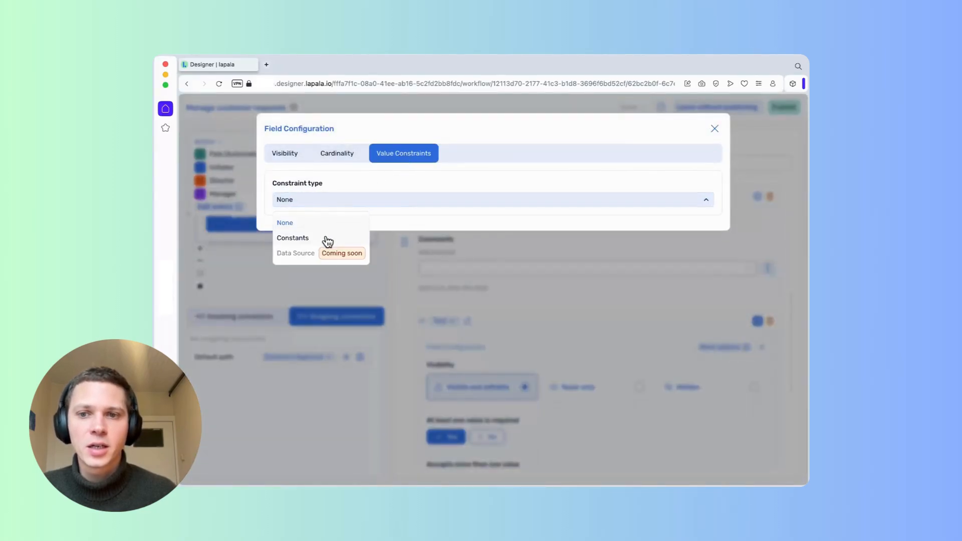
{"action": "left_click", "coordinate": [328, 240]}
{"action": "left_click", "coordinate": [376, 224]}
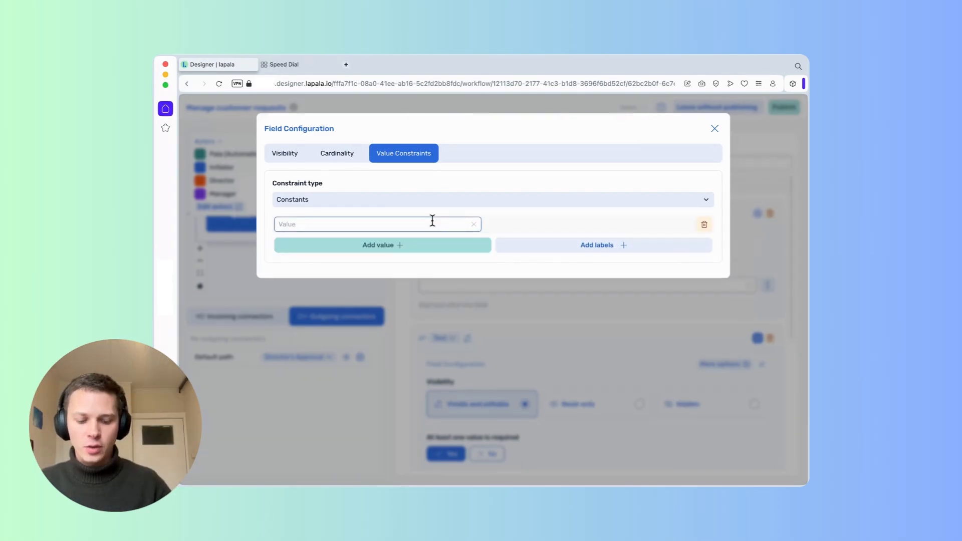
{"action": "type", "text": "Low"}
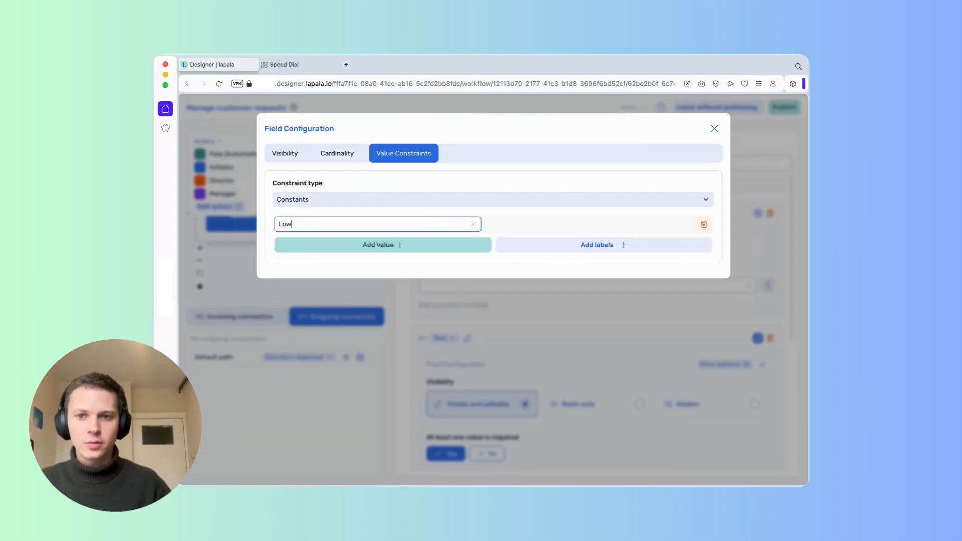
{"action": "left_click", "coordinate": [410, 249]}
{"action": "type", "text": "Me"}
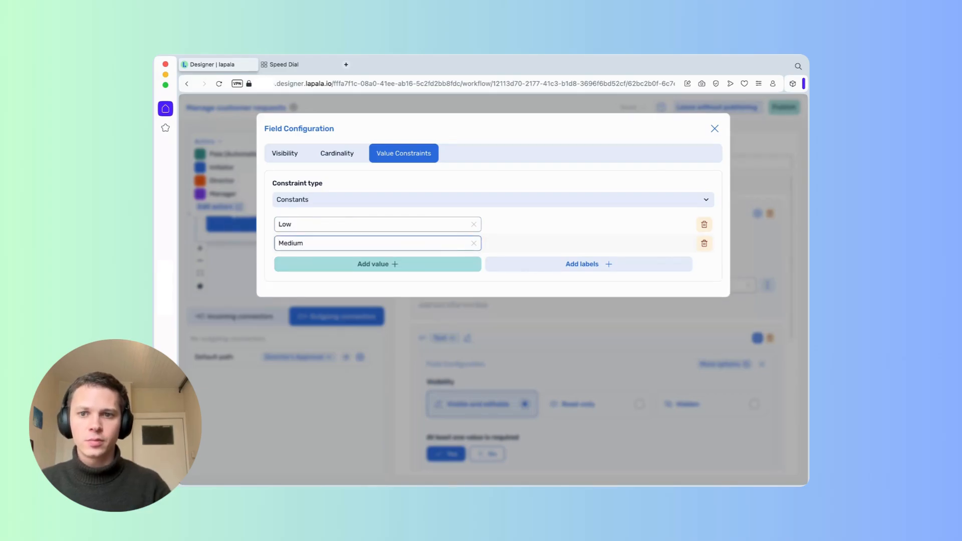
{"action": "type", "text": "dium"}
{"action": "left_click", "coordinate": [416, 270]}
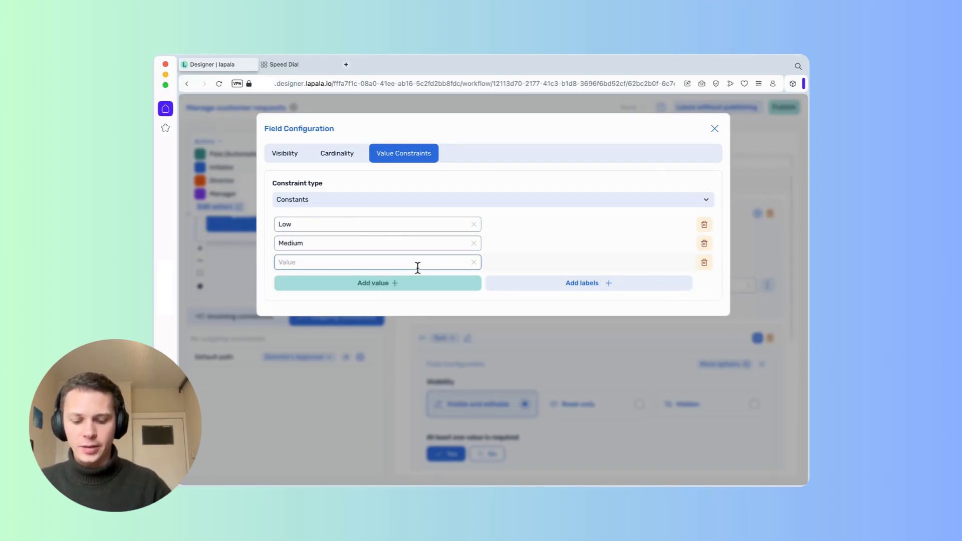
{"action": "type", "text": "High"}
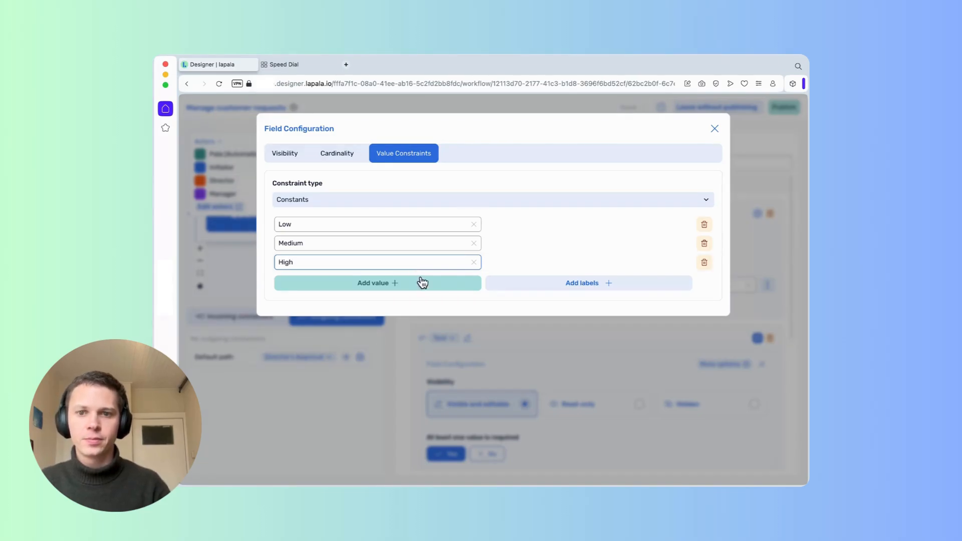
Close the field settings, check the Low/Medium/High choices, and return to the whole diagram.
{"action": "left_click", "coordinate": [715, 129]}
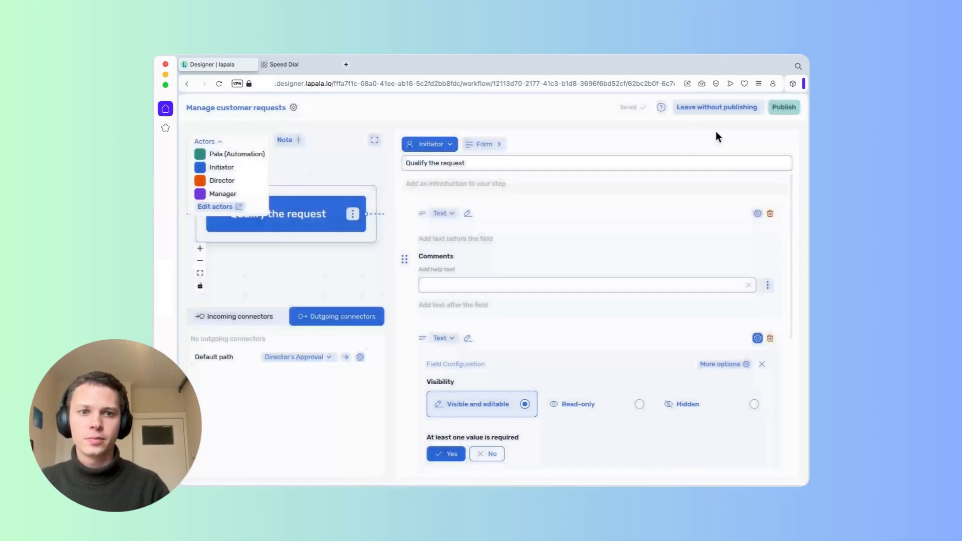
{"action": "scroll", "coordinate": [556, 269], "scroll_direction": "down", "scroll_amount": 3}
{"action": "scroll", "coordinate": [557, 270], "scroll_direction": "down", "scroll_amount": 2}
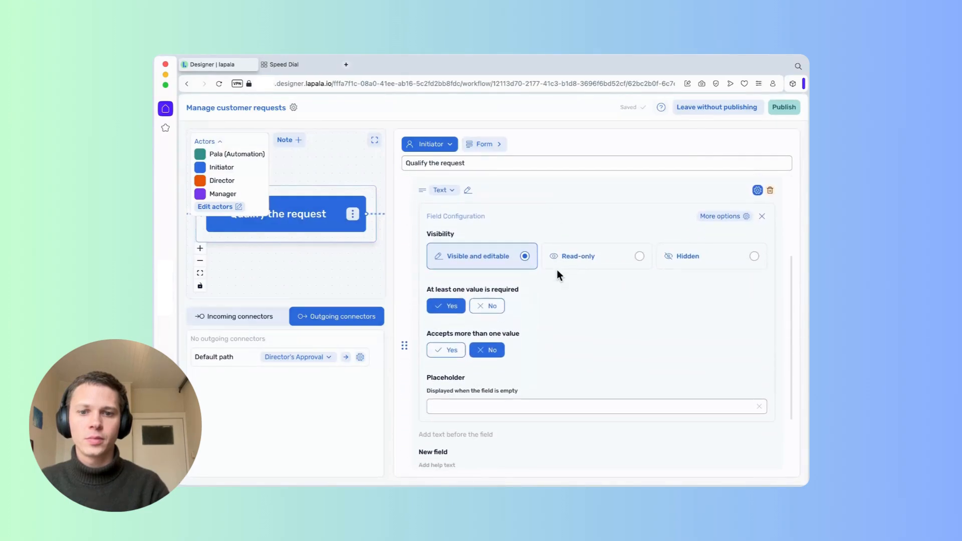
{"action": "left_click", "coordinate": [528, 404]}
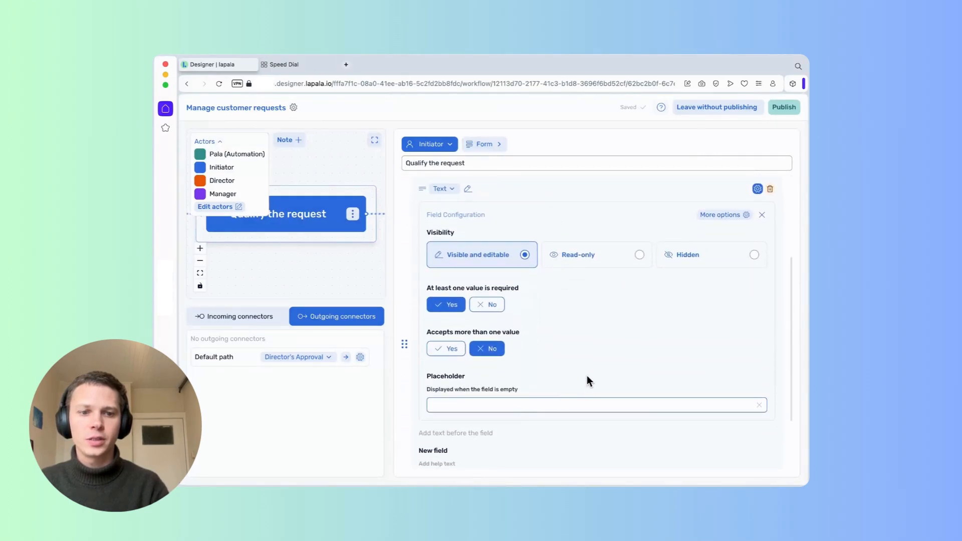
{"action": "left_click", "coordinate": [756, 189]}
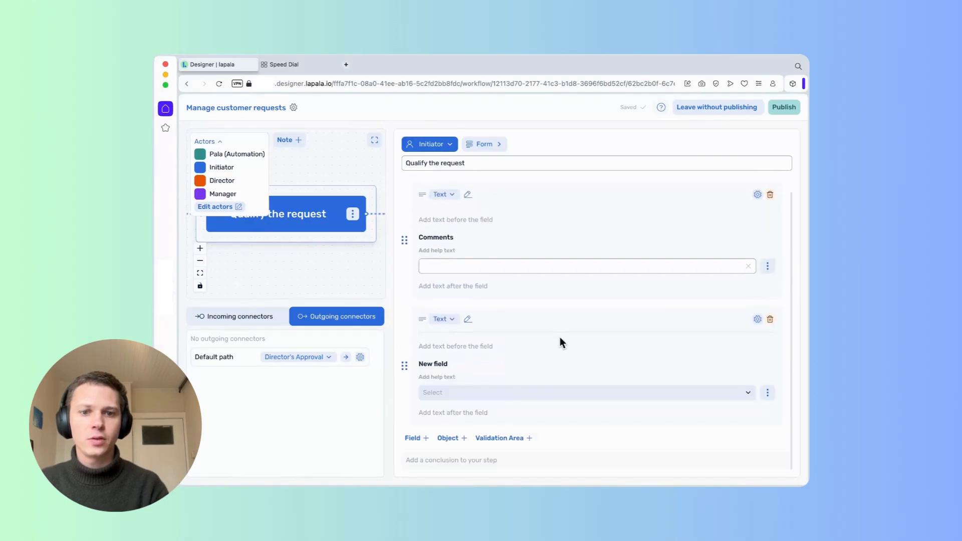
{"action": "left_click", "coordinate": [535, 392]}
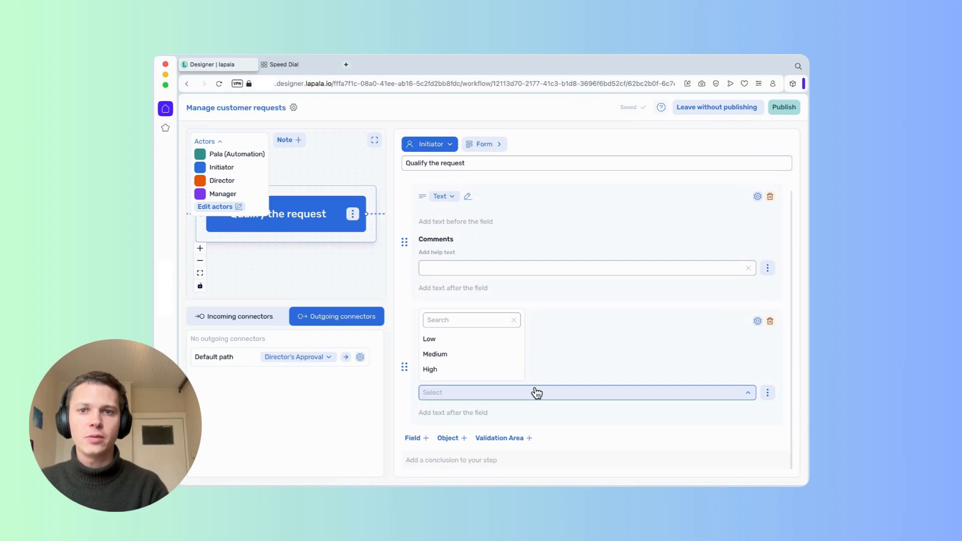
{"action": "left_click", "coordinate": [374, 140]}
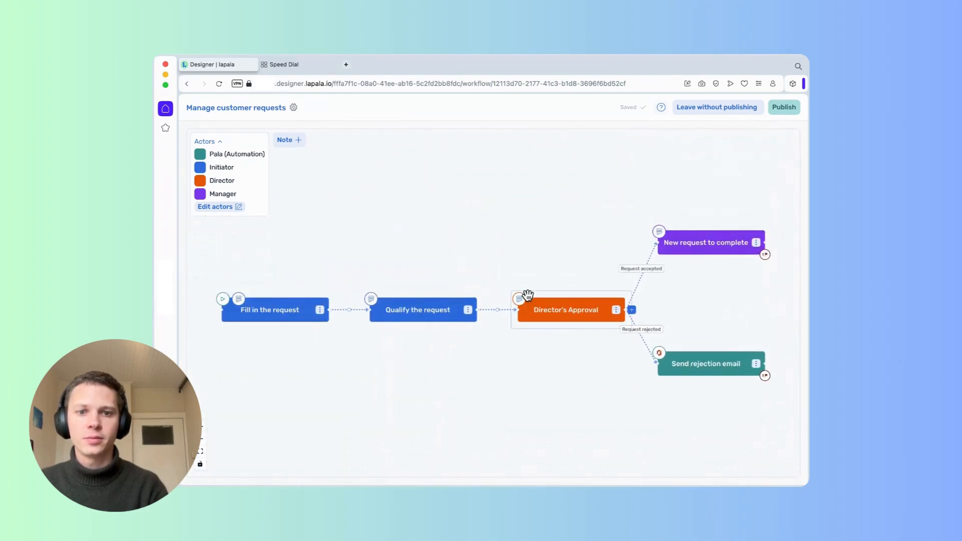
Insert the request name, requester and Priority list variables into the Director's Approval introduction.
{"action": "left_click", "coordinate": [521, 302]}
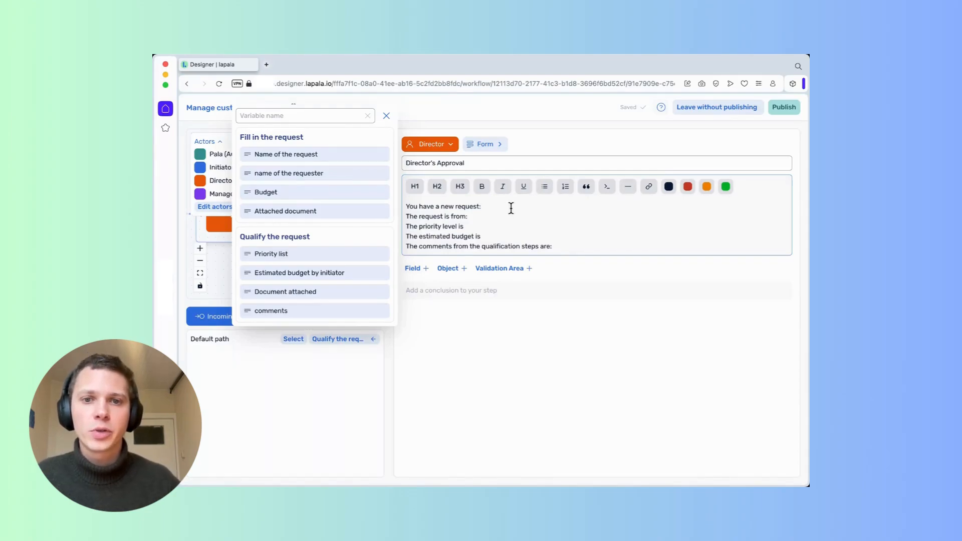
{"action": "left_click", "coordinate": [314, 155]}
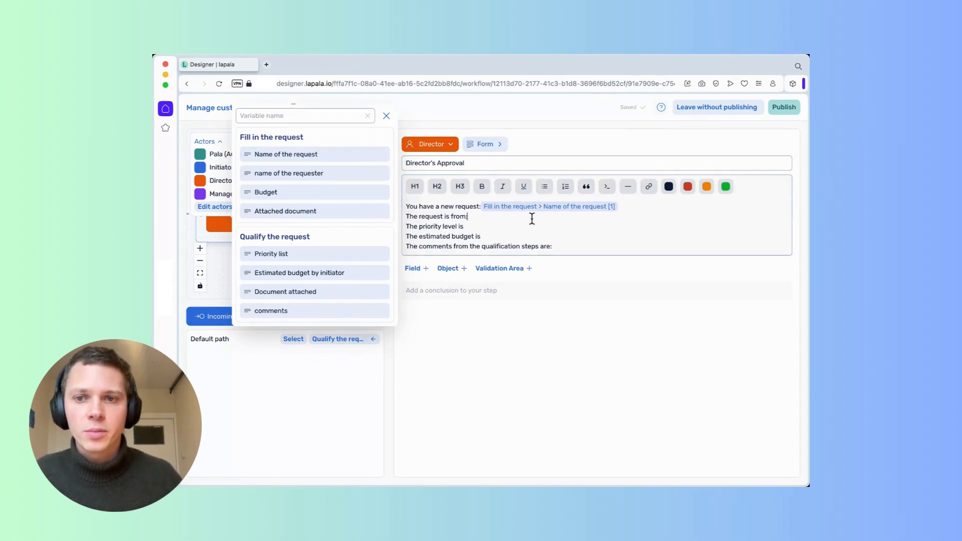
{"action": "left_click", "coordinate": [328, 166]}
{"action": "left_click", "coordinate": [476, 226]}
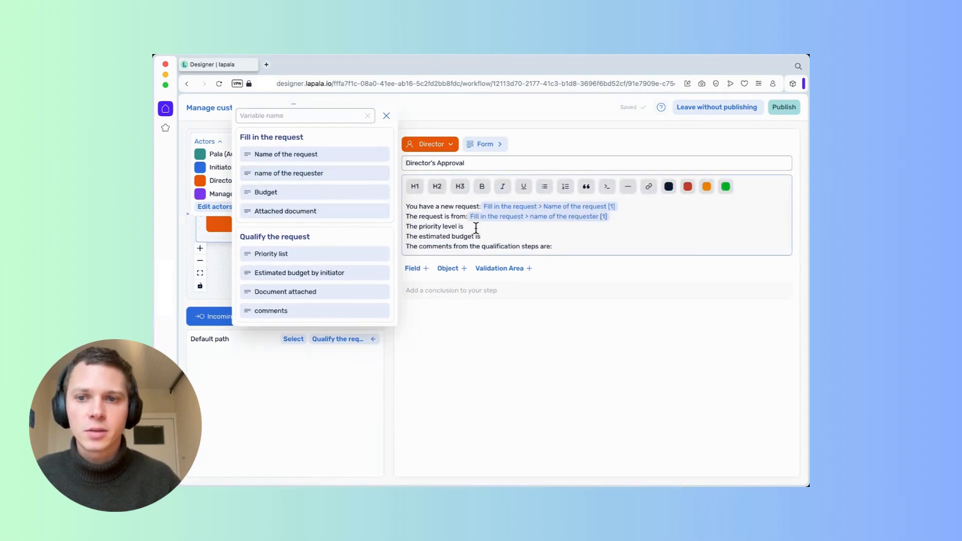
{"action": "left_click", "coordinate": [331, 254]}
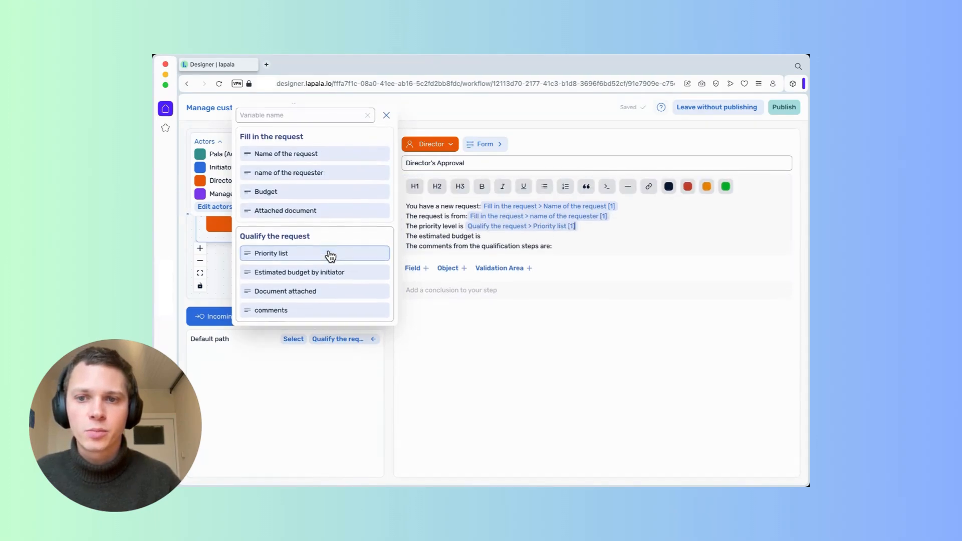
Insert the Budget variable on the estimated budget line and the qualification comments at the end.
{"action": "left_click", "coordinate": [515, 236]}
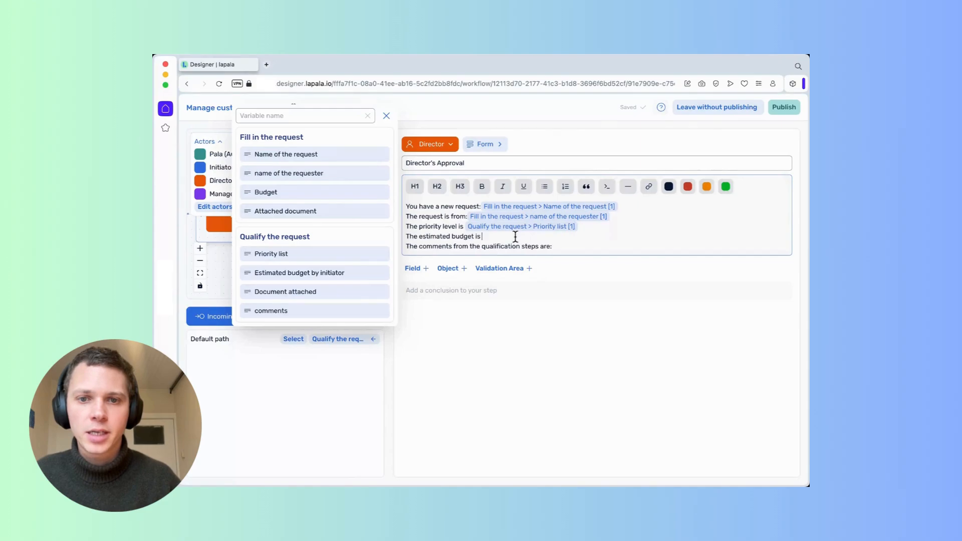
{"action": "left_click", "coordinate": [317, 194]}
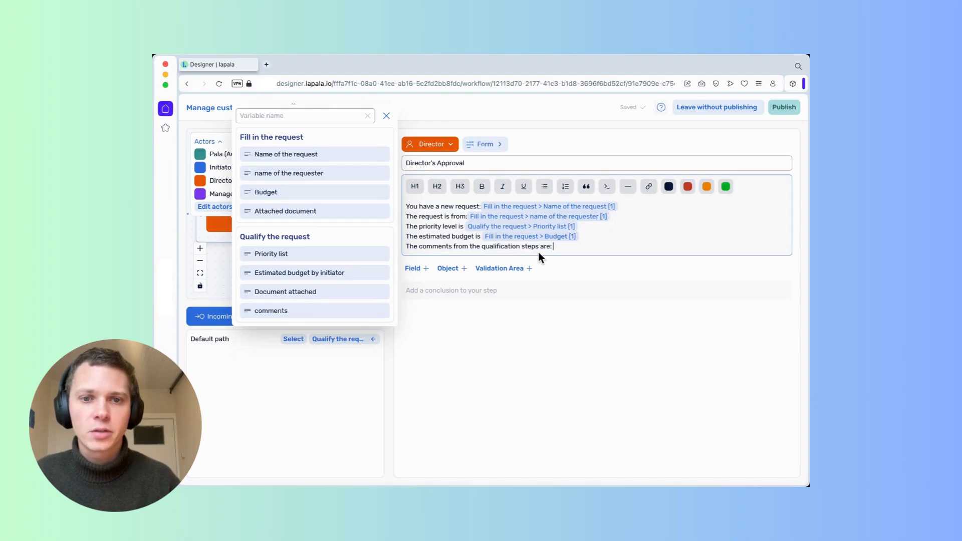
{"action": "left_click", "coordinate": [333, 311]}
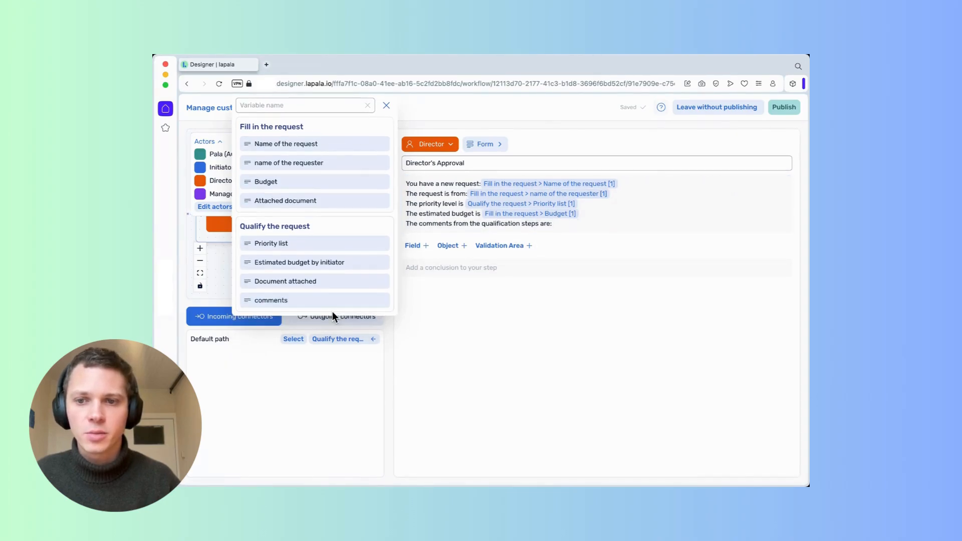
{"action": "left_click", "coordinate": [332, 307]}
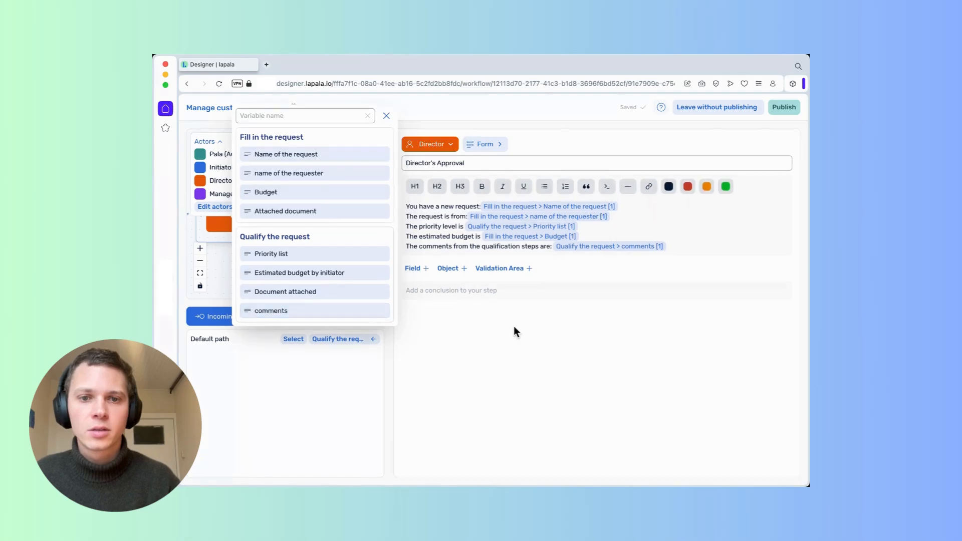
{"action": "left_click", "coordinate": [525, 332]}
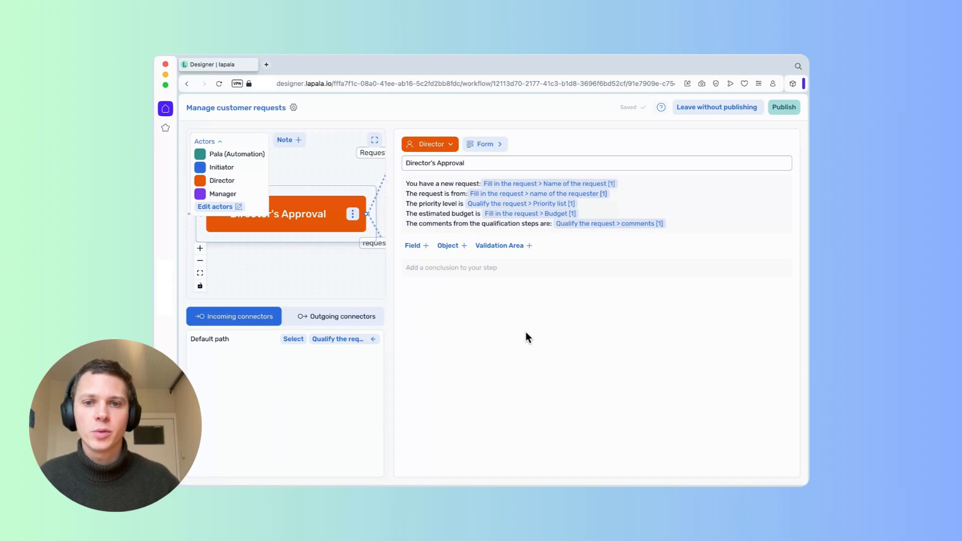
Add a Yes/No field labelled 'Is the demand accepted?'.
{"action": "left_click", "coordinate": [418, 248]}
{"action": "left_click", "coordinate": [442, 253]}
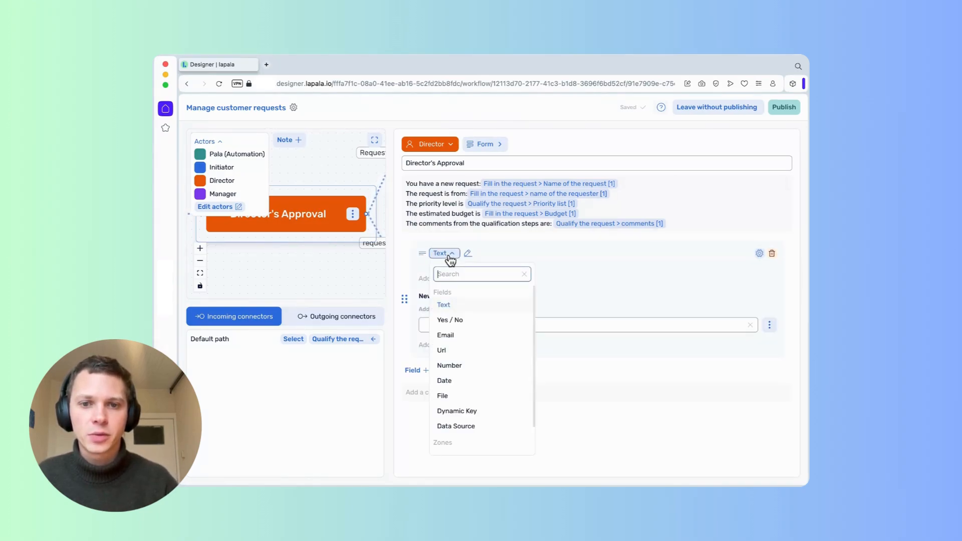
{"action": "left_click", "coordinate": [460, 321]}
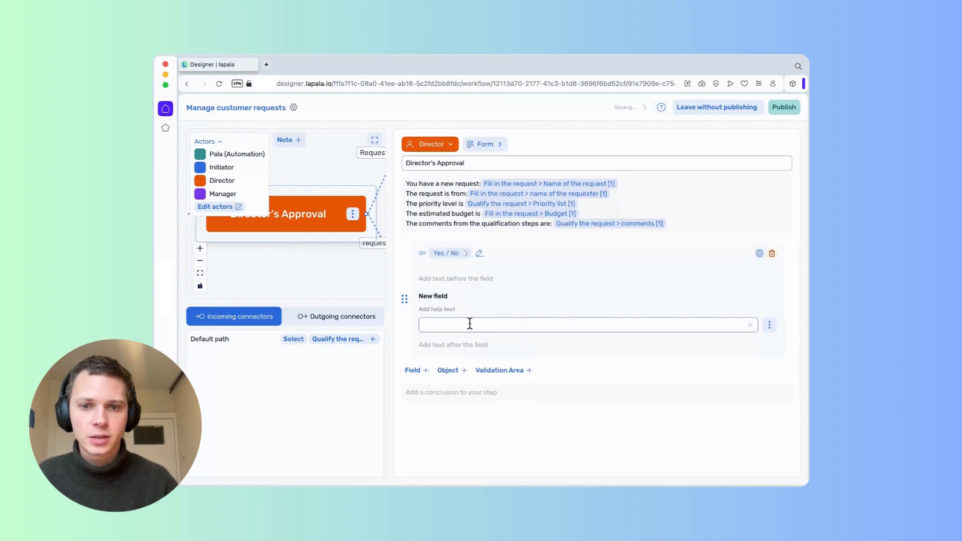
{"action": "left_click", "coordinate": [443, 297]}
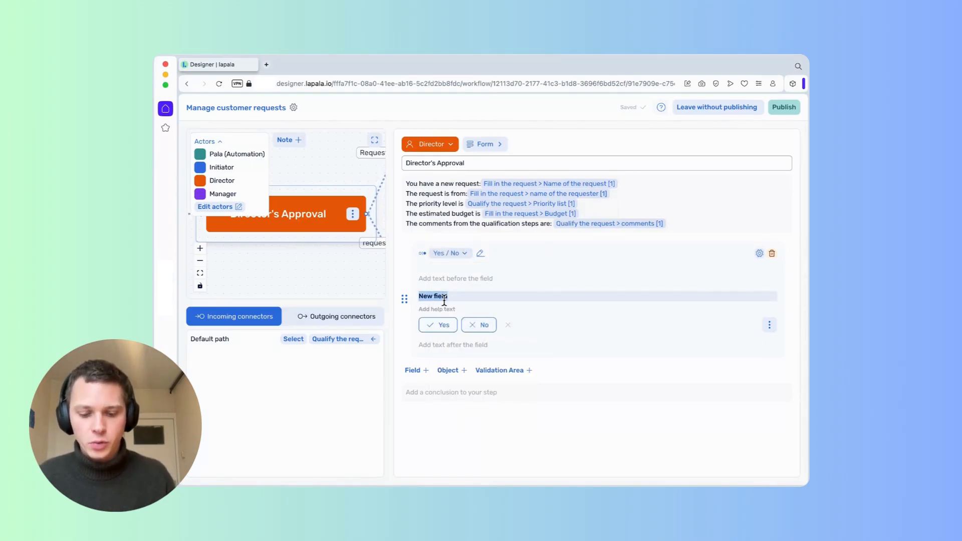
{"action": "key", "text": "BackSpace"}
{"action": "type", "text": "Is the deman"}
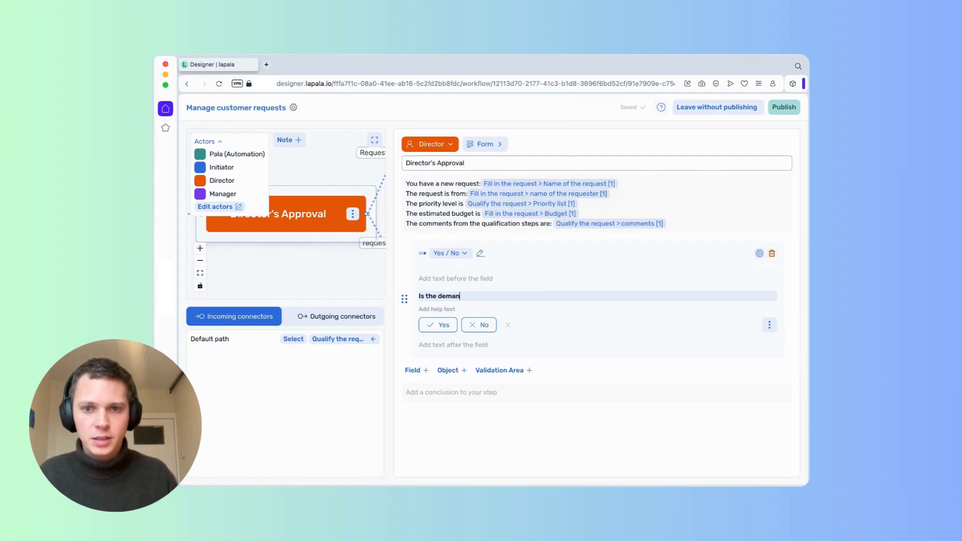
{"action": "type", "text": "d accep"}
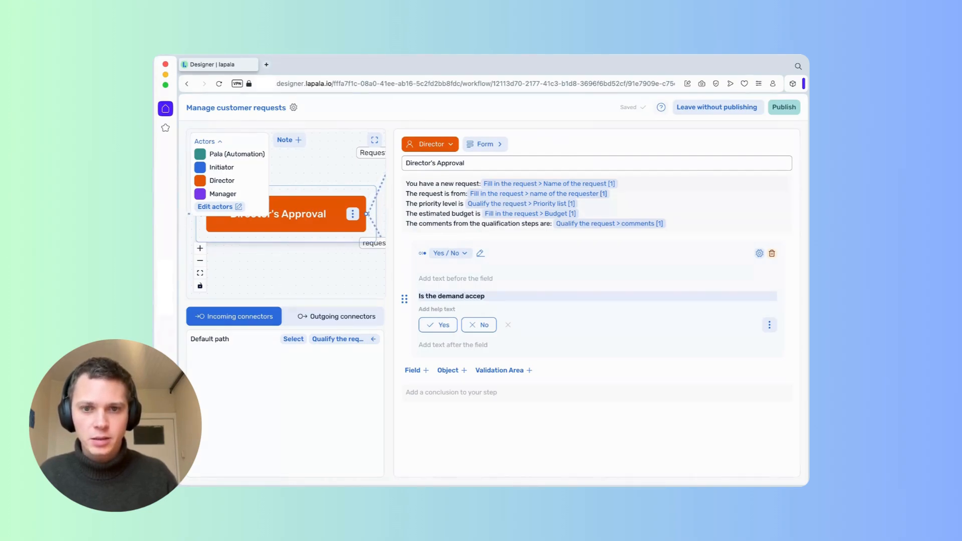
{"action": "type", "text": "ted?"}
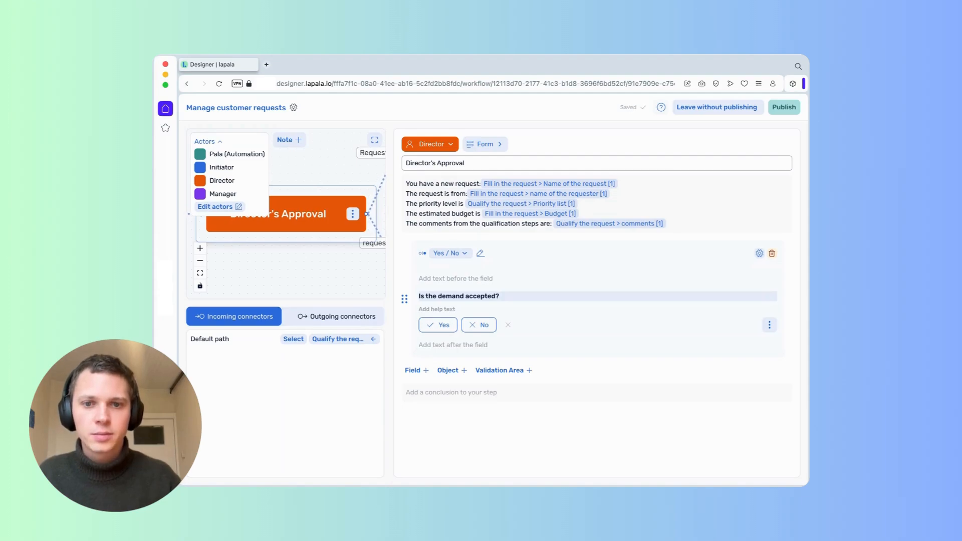
Add a second field labelled 'Comments (optional)'.
{"action": "left_click", "coordinate": [420, 371]}
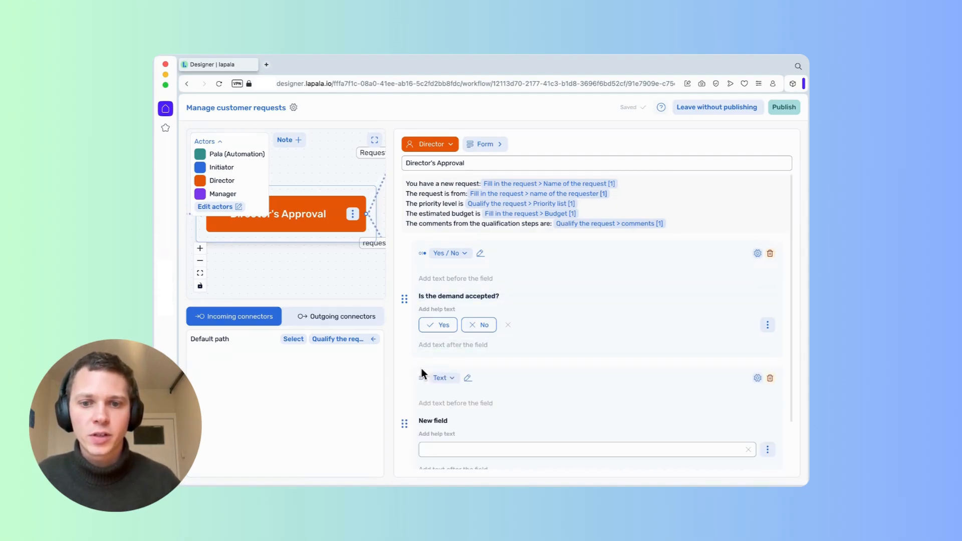
{"action": "triple_click", "coordinate": [440, 422]}
{"action": "type", "text": "Comments (optional"}
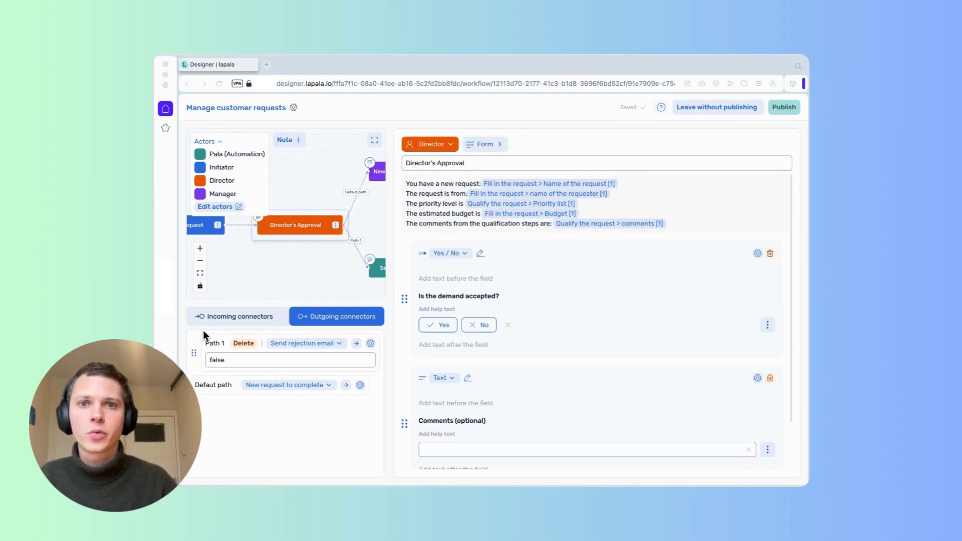
Rename Path 1 to 'Request rejected' and the default path to 'Request accepted', then view the whole diagram.
{"action": "left_click", "coordinate": [216, 343]}
{"action": "key", "text": "ctrl+a"}
{"action": "key", "text": "BackSpace"}
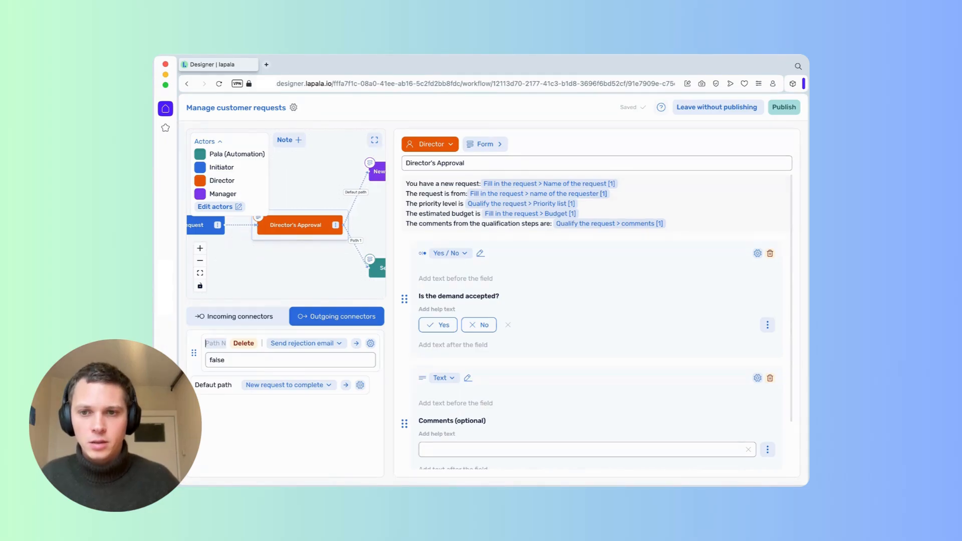
{"action": "type", "text": "REque"}
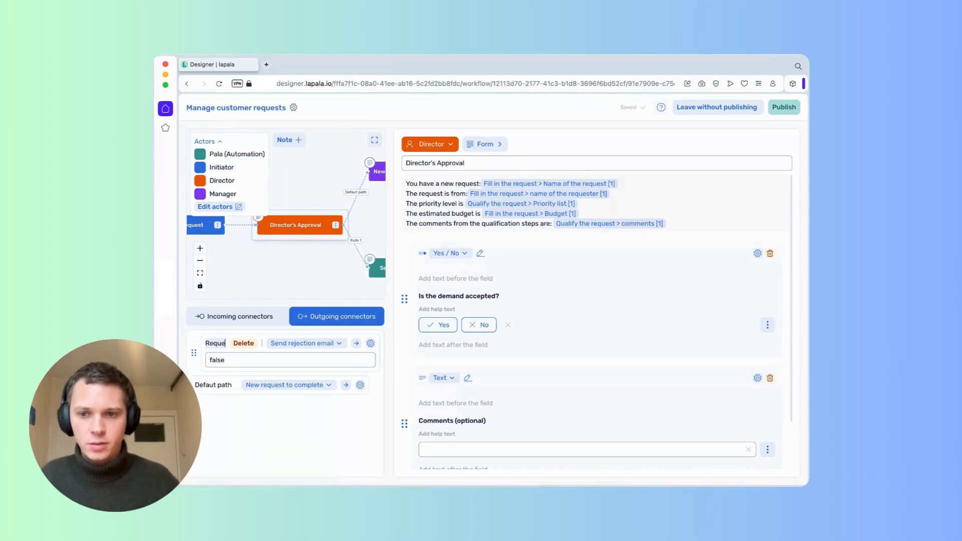
{"action": "type", "text": "st rejected"}
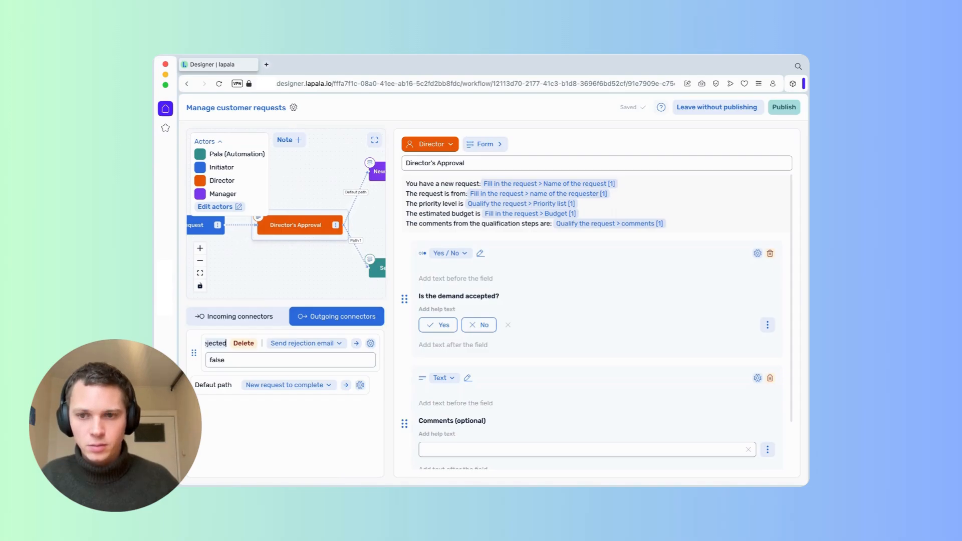
{"action": "triple_click", "coordinate": [222, 385]}
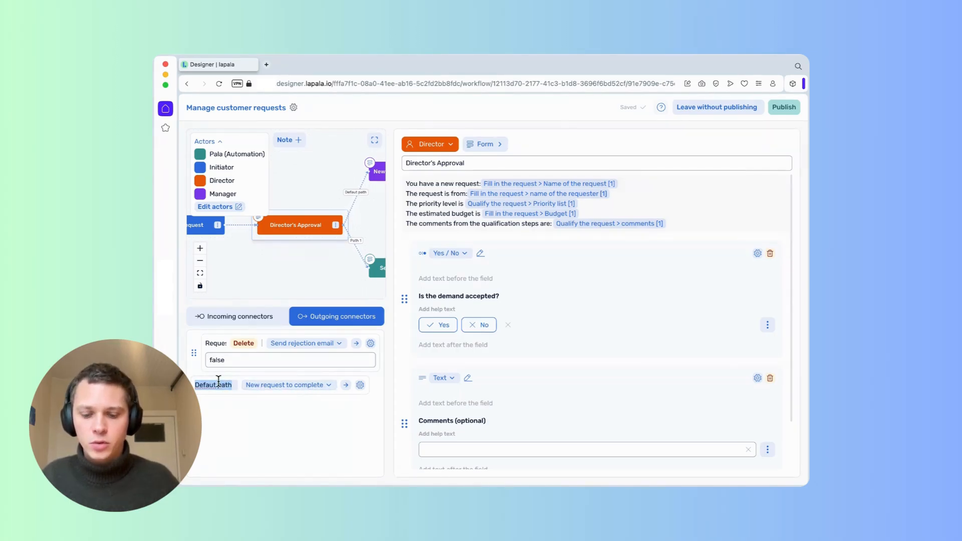
{"action": "type", "text": "Request"}
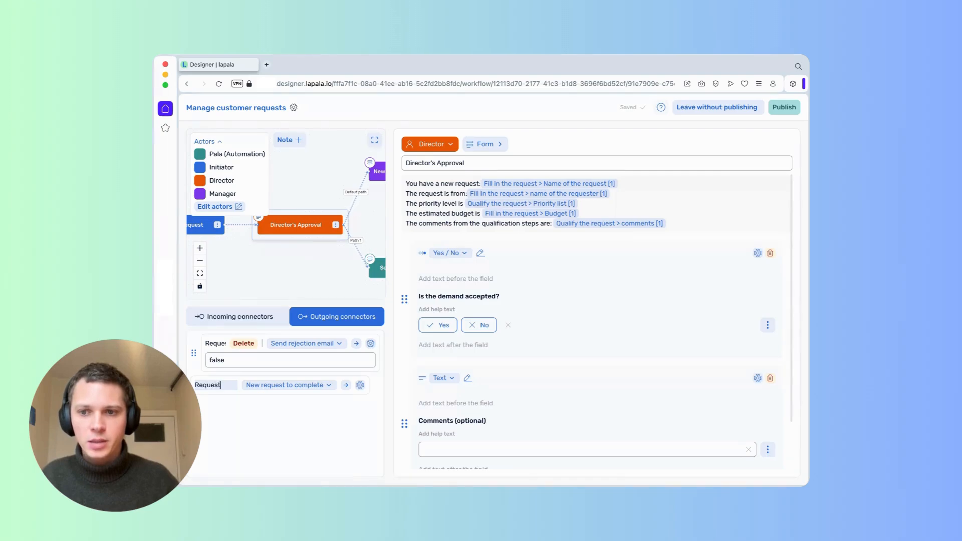
{"action": "type", "text": " acce"}
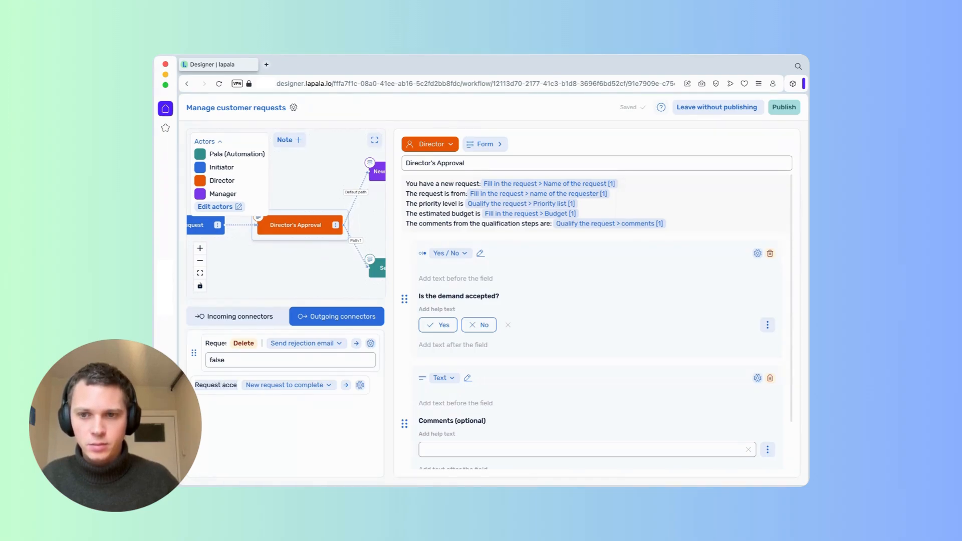
{"action": "type", "text": "pted"}
{"action": "key", "text": "BackSpace"}
{"action": "type", "text": "d"}
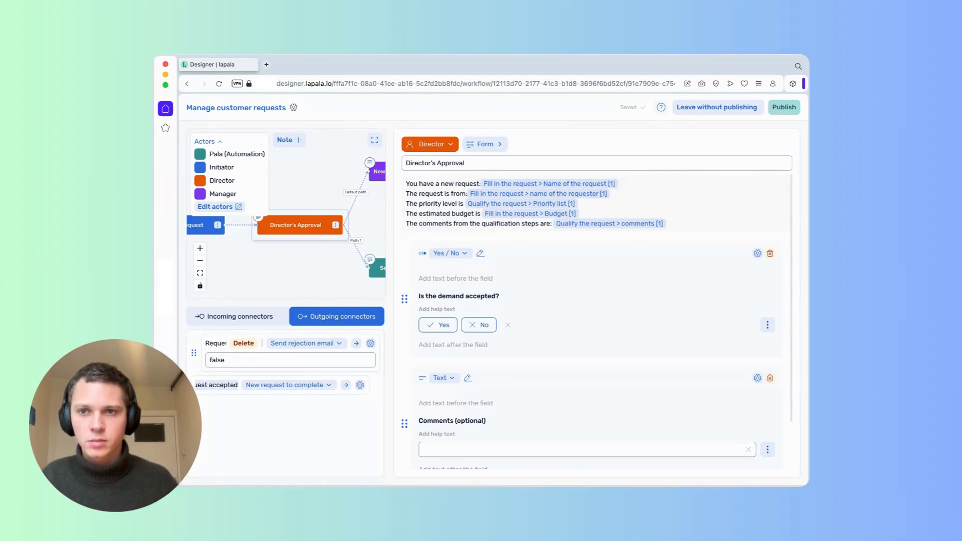
{"action": "left_click", "coordinate": [374, 140]}
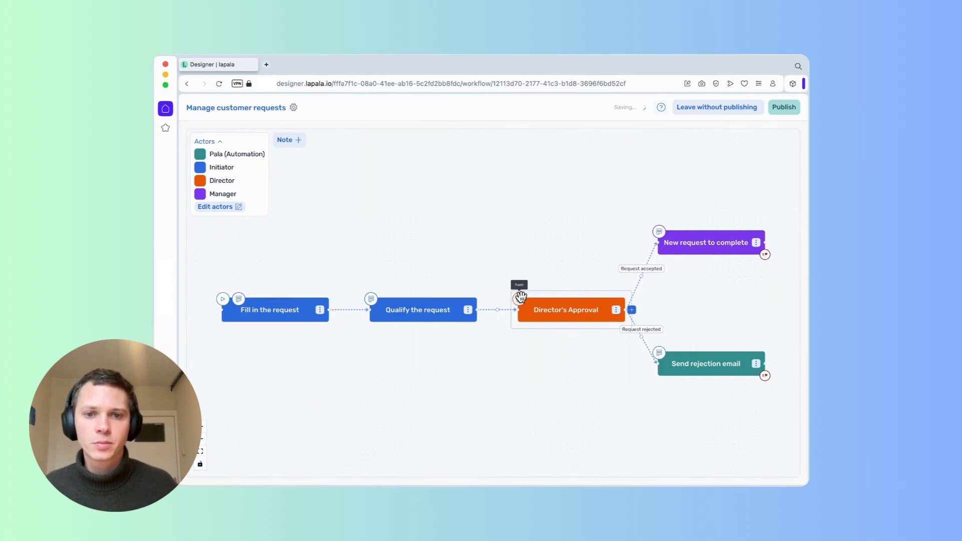
Set the rejection path's condition to 'Is the demand accepted?' = false.
{"action": "left_click", "coordinate": [519, 296]}
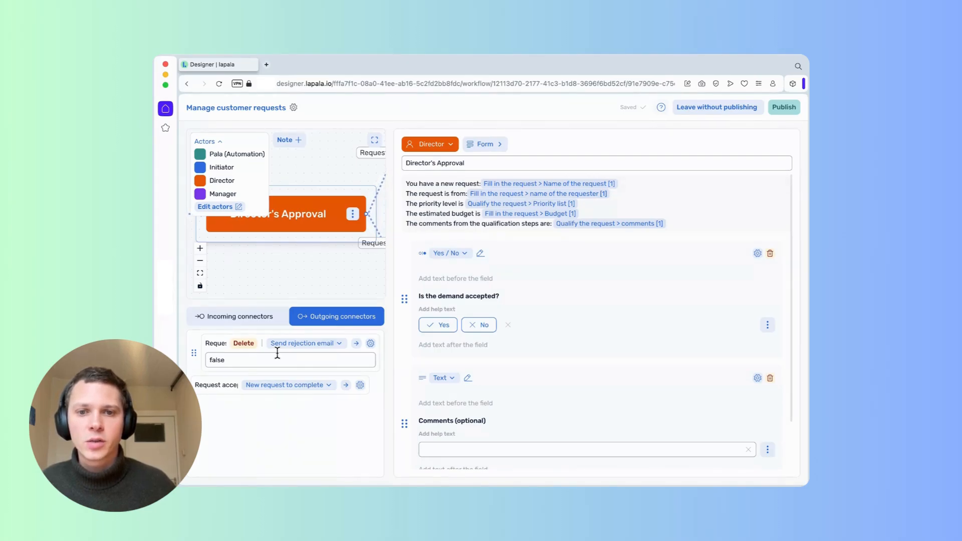
{"action": "left_click", "coordinate": [228, 358]}
{"action": "key", "text": "ctrl+a"}
{"action": "key", "text": "BackSpace"}
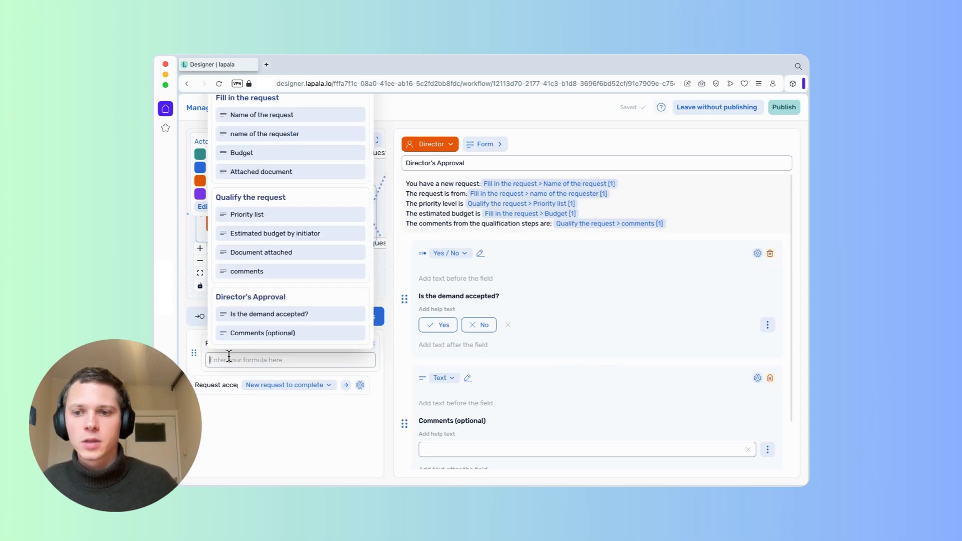
{"action": "left_click", "coordinate": [251, 314]}
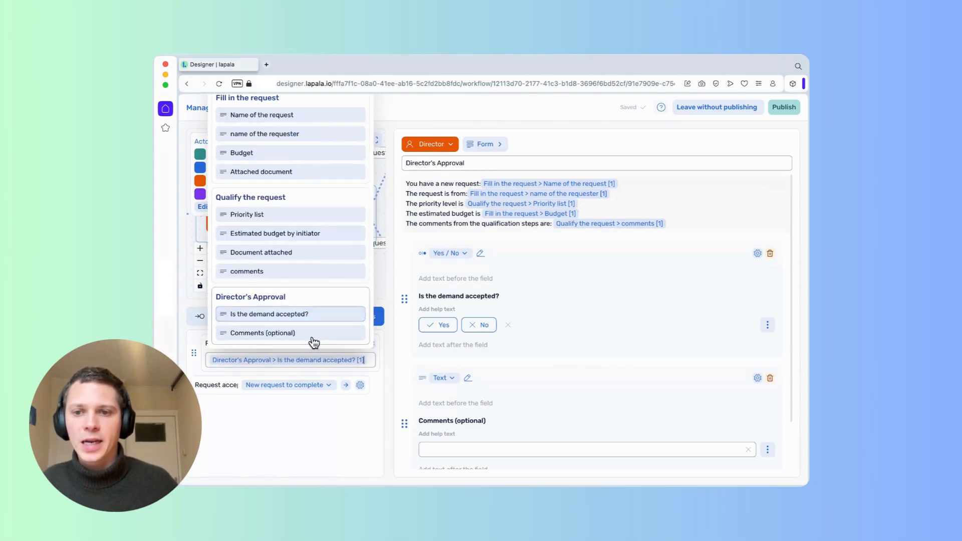
{"action": "type", "text": "= false"}
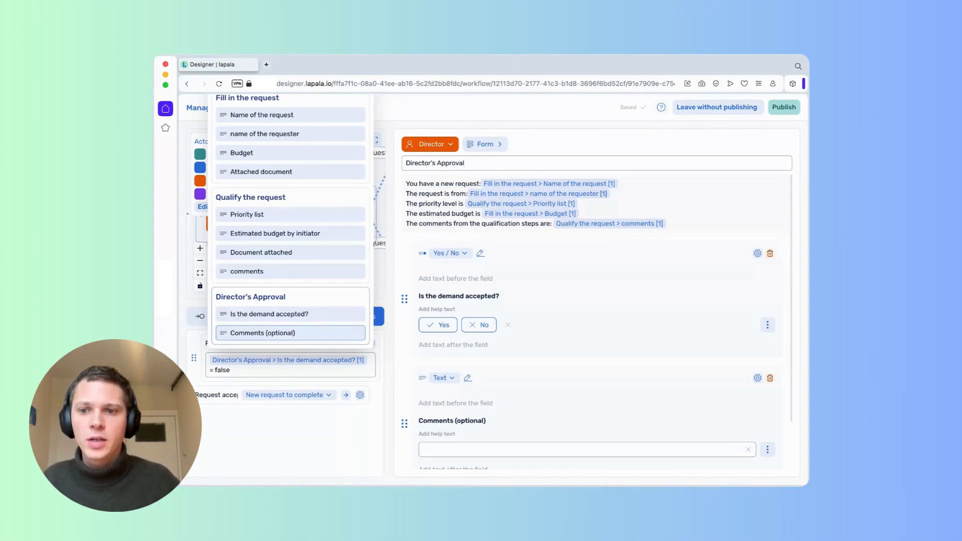
{"action": "left_click", "coordinate": [308, 434]}
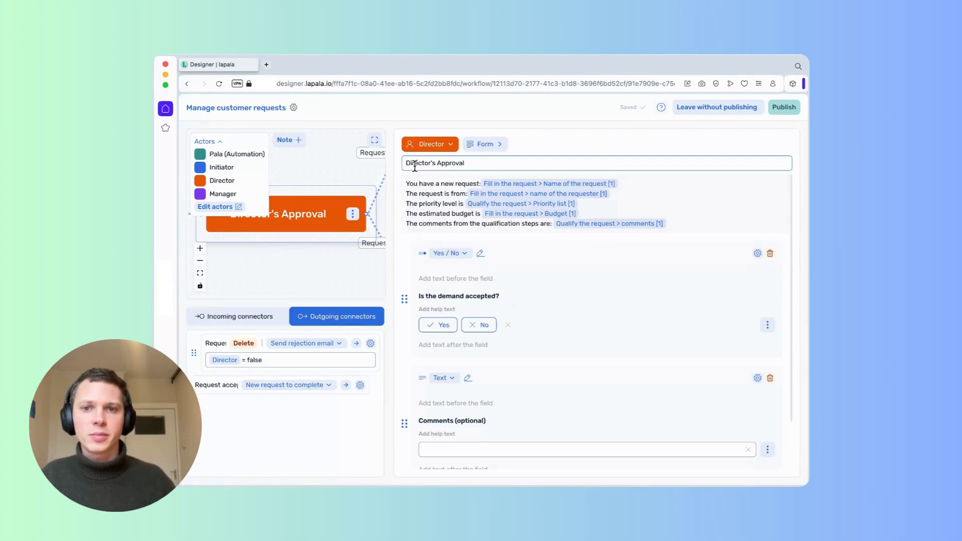
{"action": "left_click", "coordinate": [374, 140]}
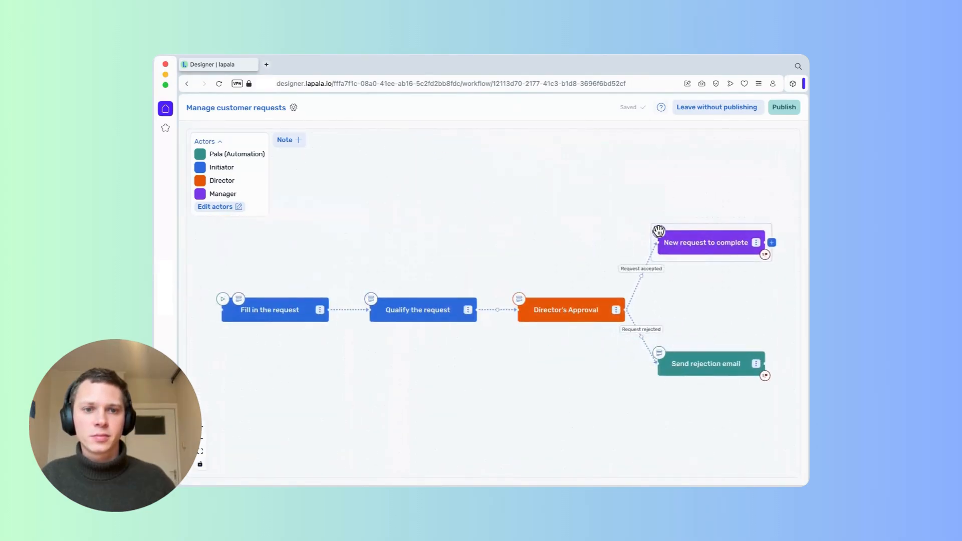
Write the New request to complete introduction citing the request name and the requester.
{"action": "left_click", "coordinate": [655, 234]}
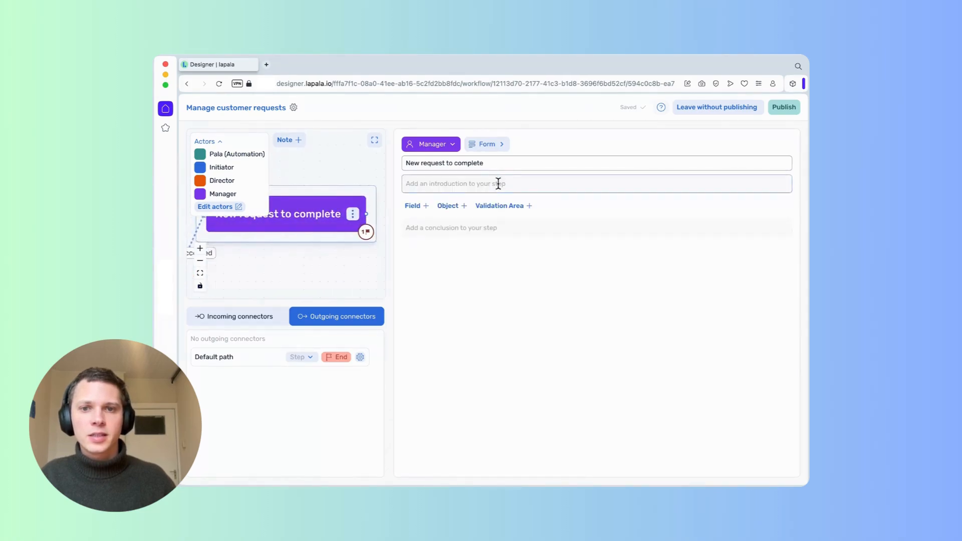
{"action": "left_click", "coordinate": [500, 184]}
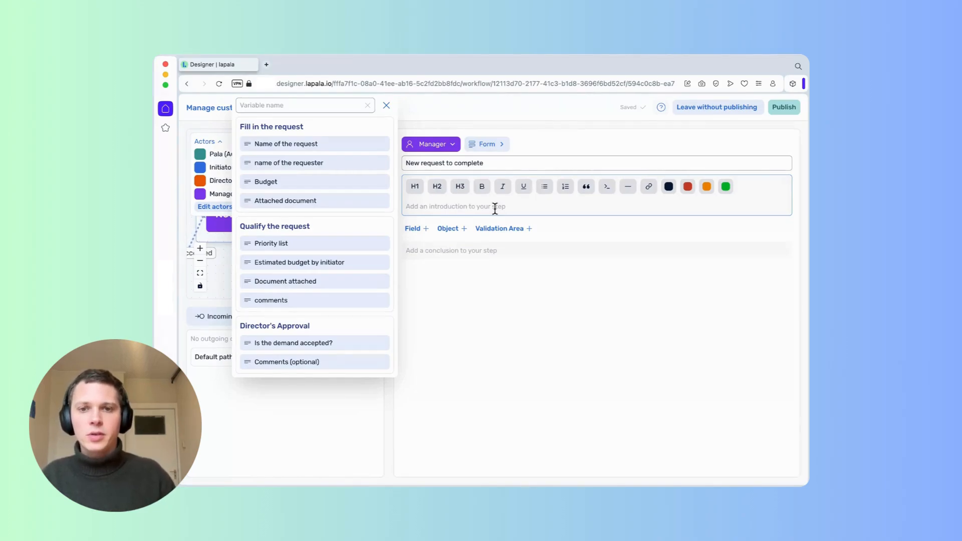
{"action": "type", "text": "You hav"}
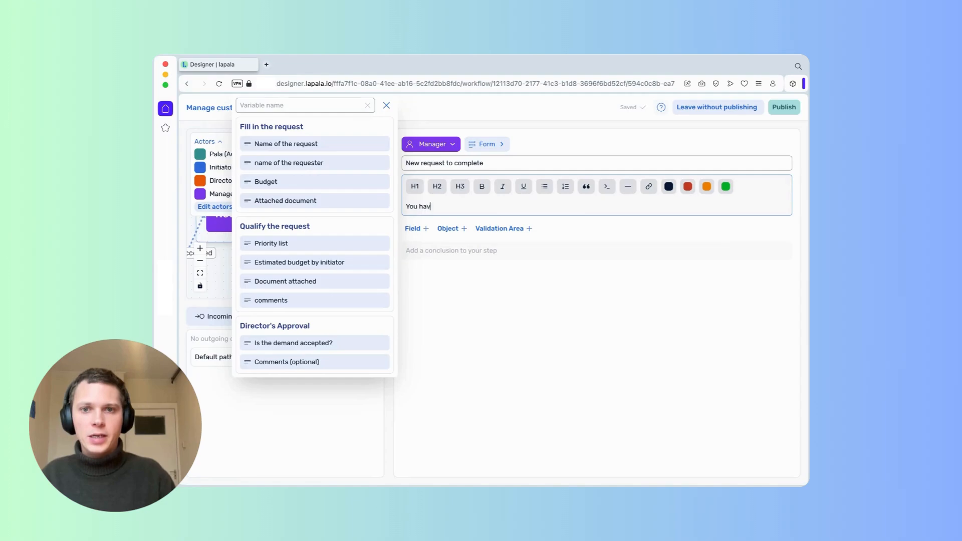
{"action": "type", "text": "e a new req"}
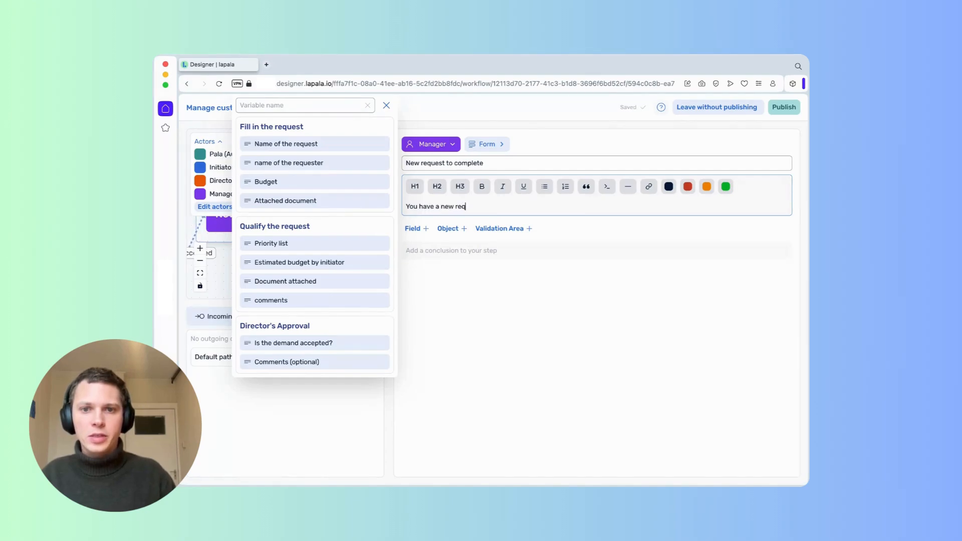
{"action": "type", "text": "uest to cli"}
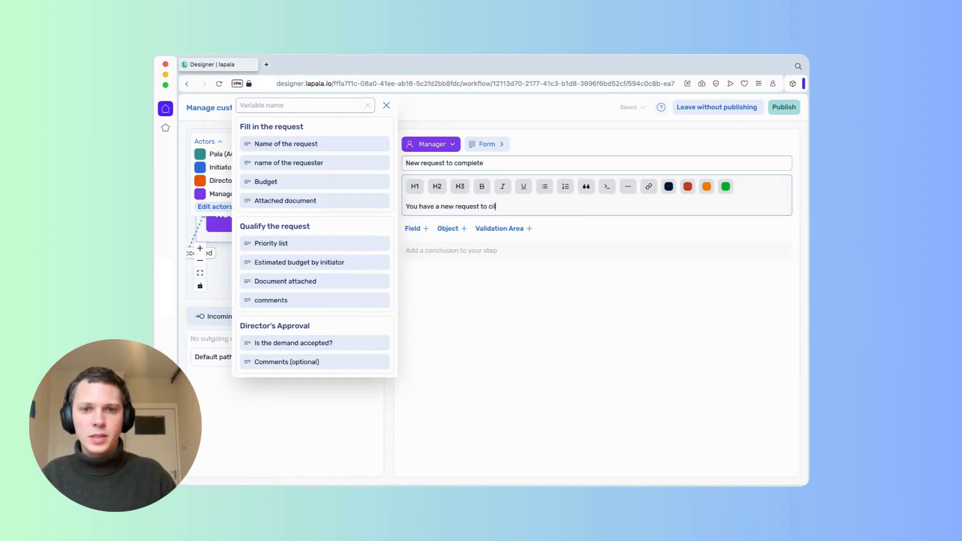
{"action": "type", "text": "omplete."}
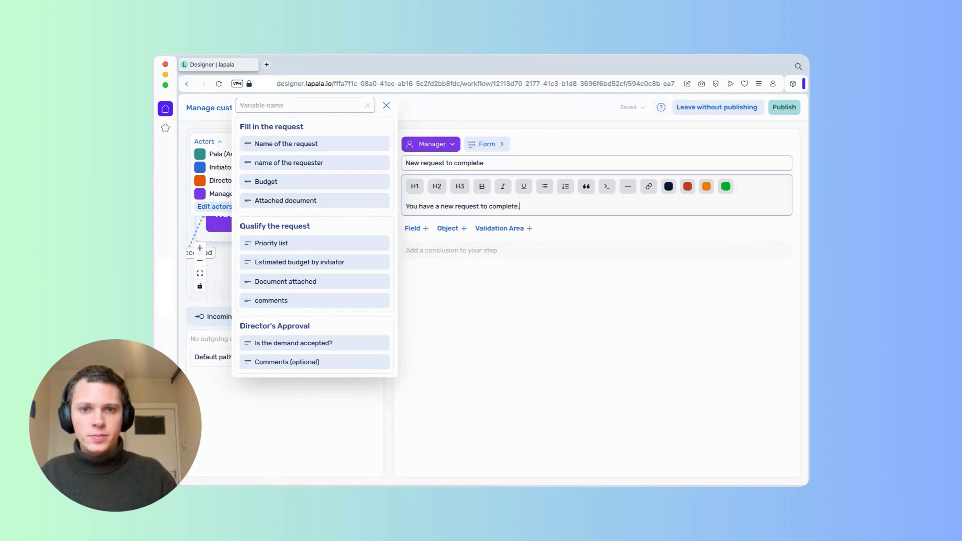
{"action": "type", "text": "ed"}
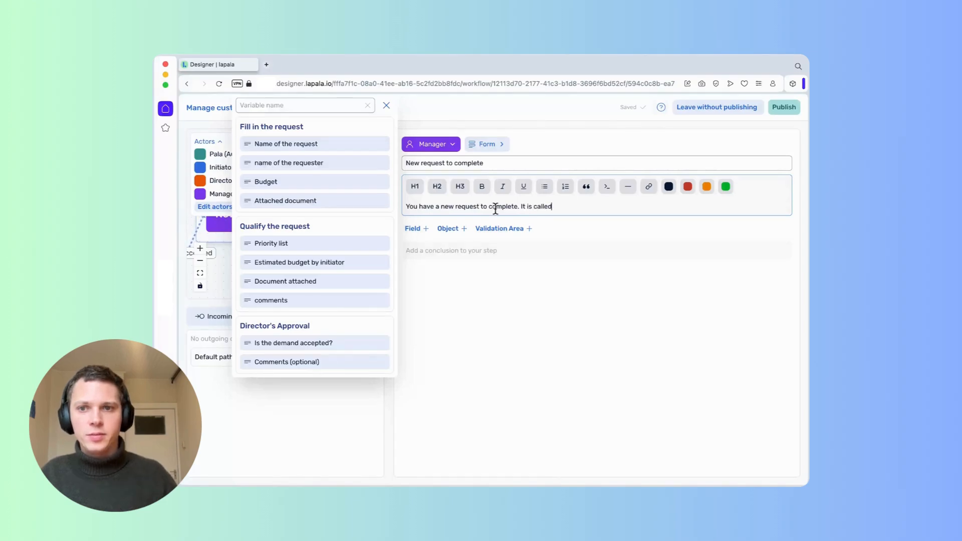
{"action": "left_click", "coordinate": [344, 147]}
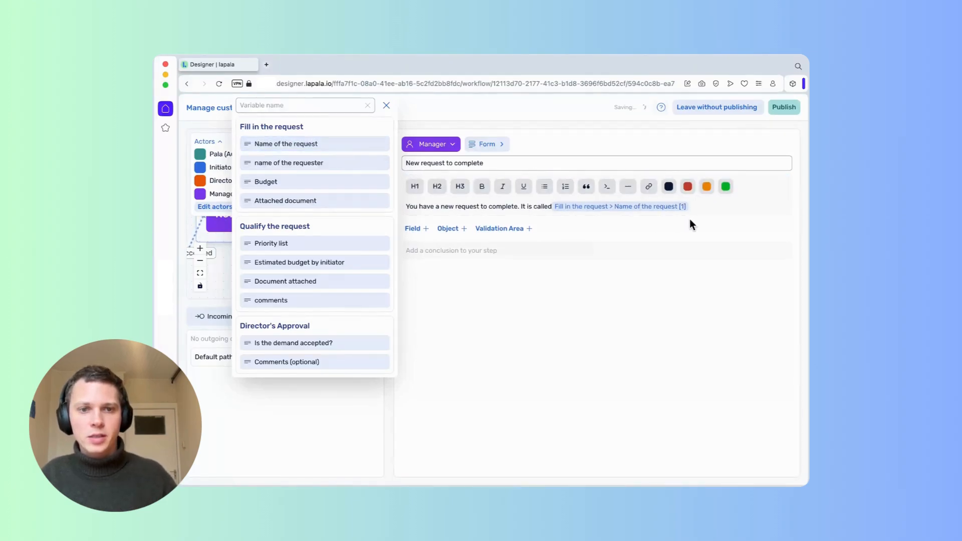
{"action": "left_click", "coordinate": [692, 206]}
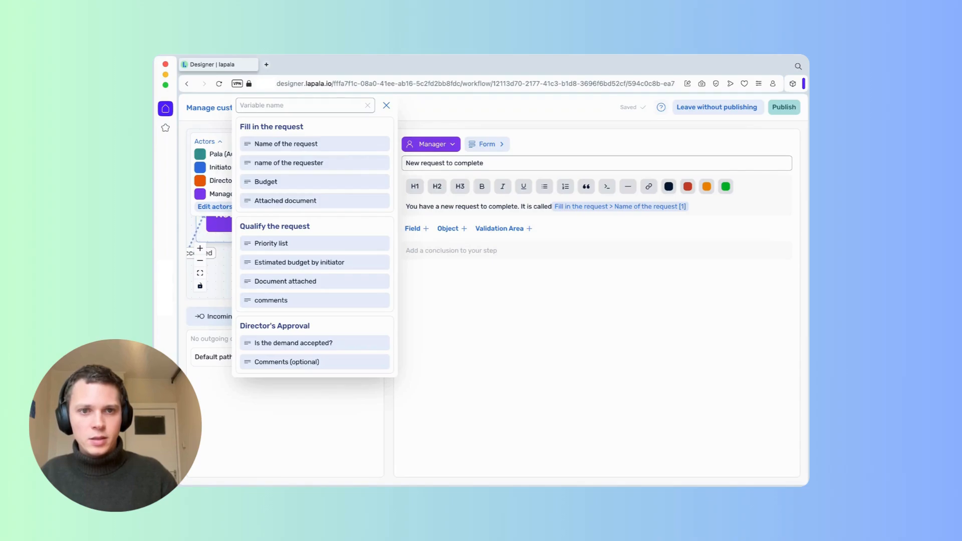
{"action": "type", "text": "."}
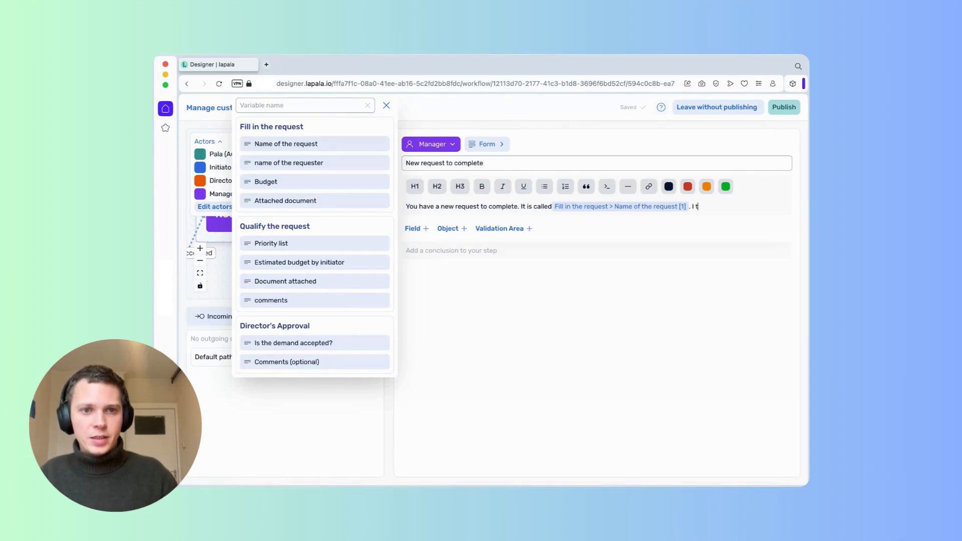
{"action": "type", "text": " It has been"}
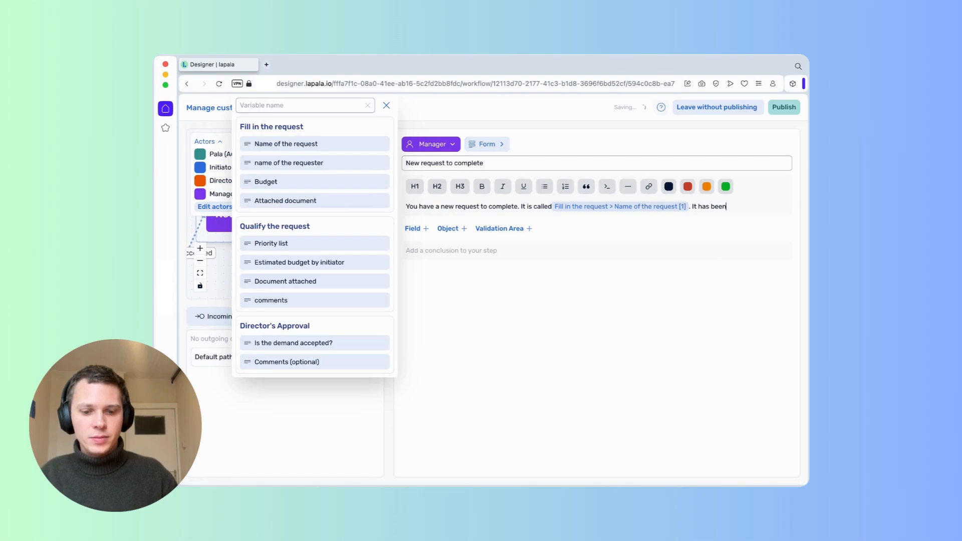
{"action": "type", "text": " initiated by"}
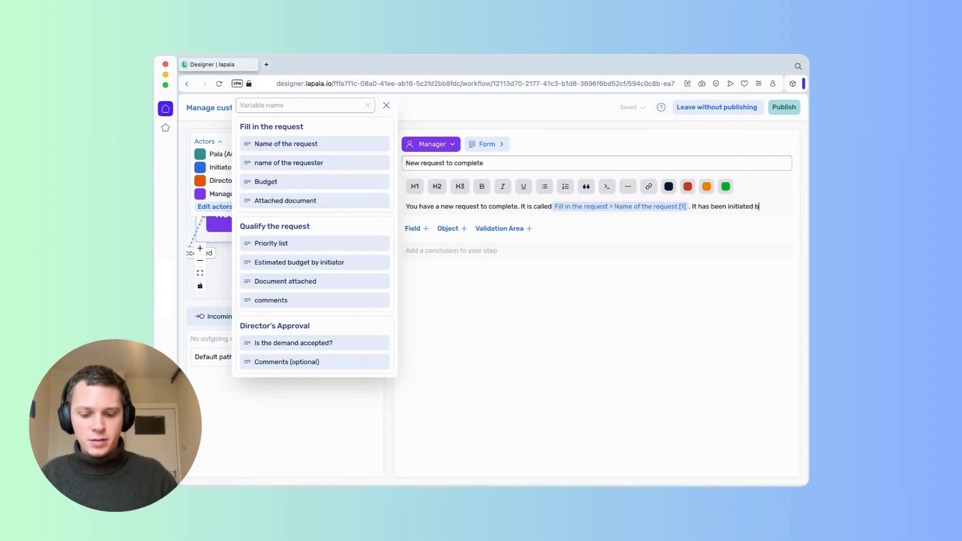
{"action": "left_click", "coordinate": [303, 169]}
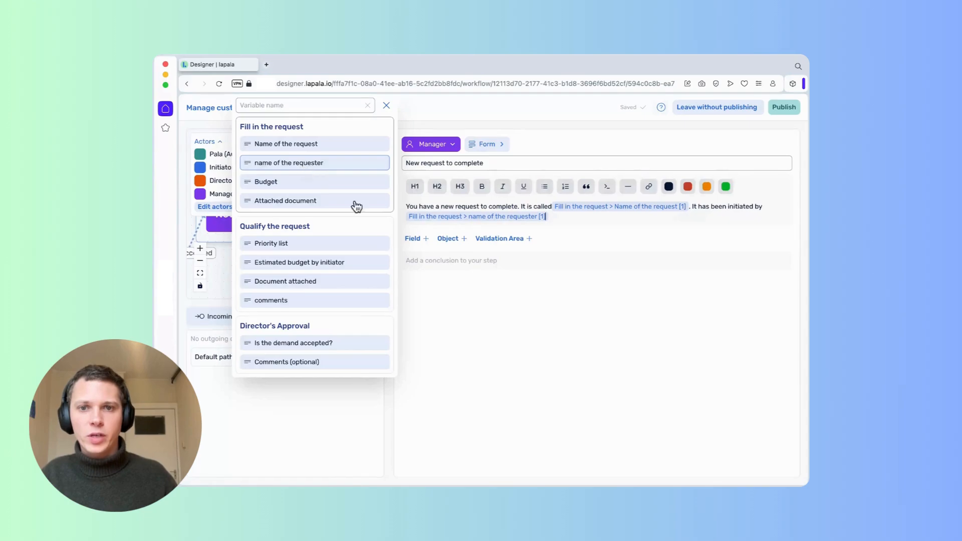
Add a line 'The priority level' followed by the Priority list variable.
{"action": "key", "text": "Return"}
{"action": "type", "text": "T"}
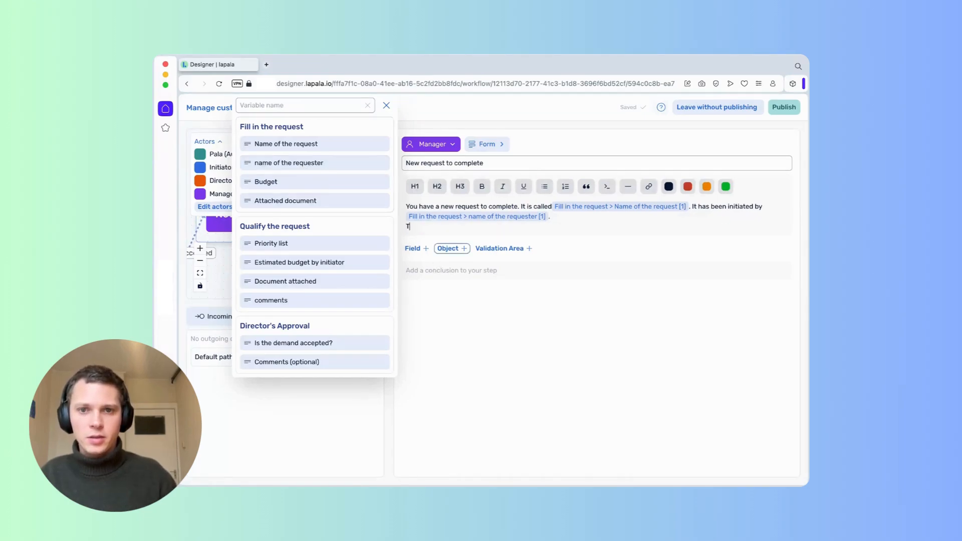
{"action": "type", "text": "he priority"}
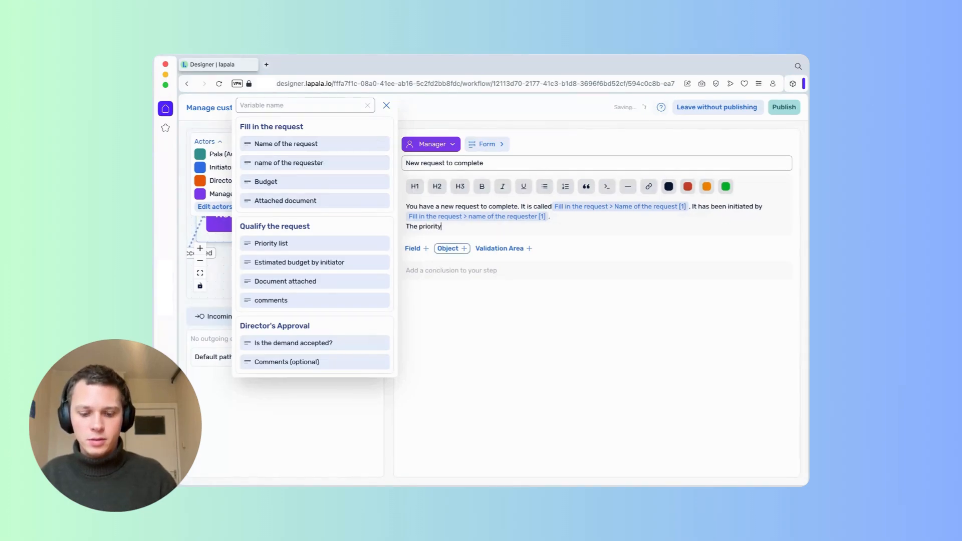
{"action": "type", "text": " level is"}
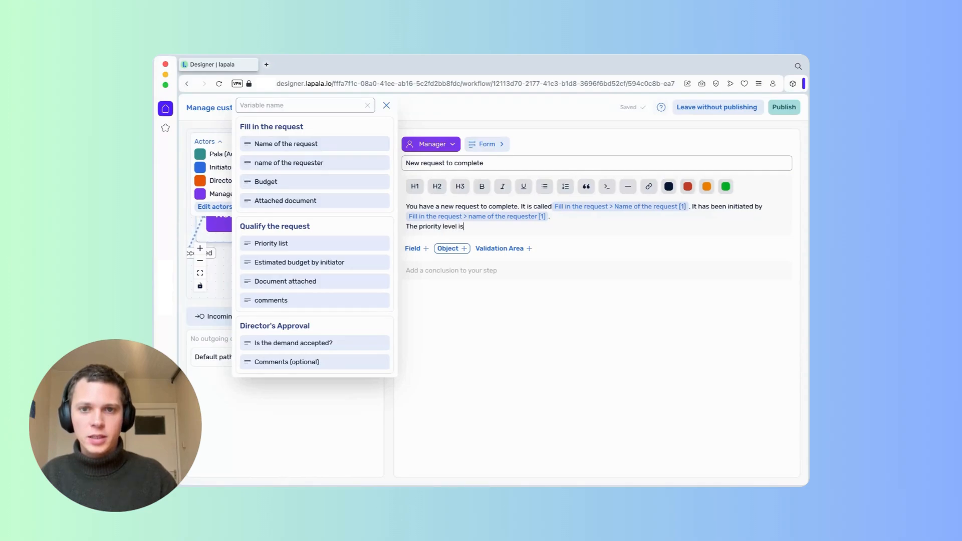
{"action": "left_click", "coordinate": [299, 244]}
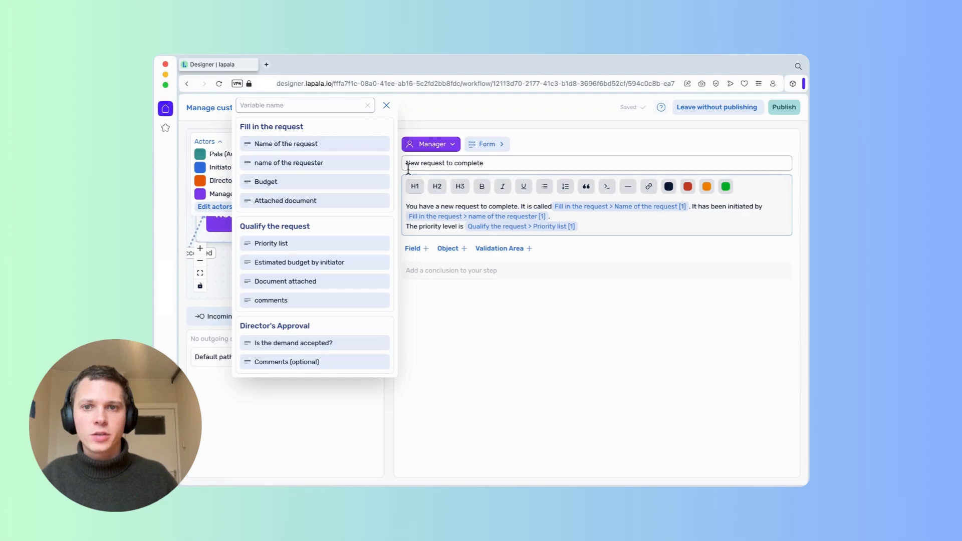
{"action": "left_click", "coordinate": [386, 105]}
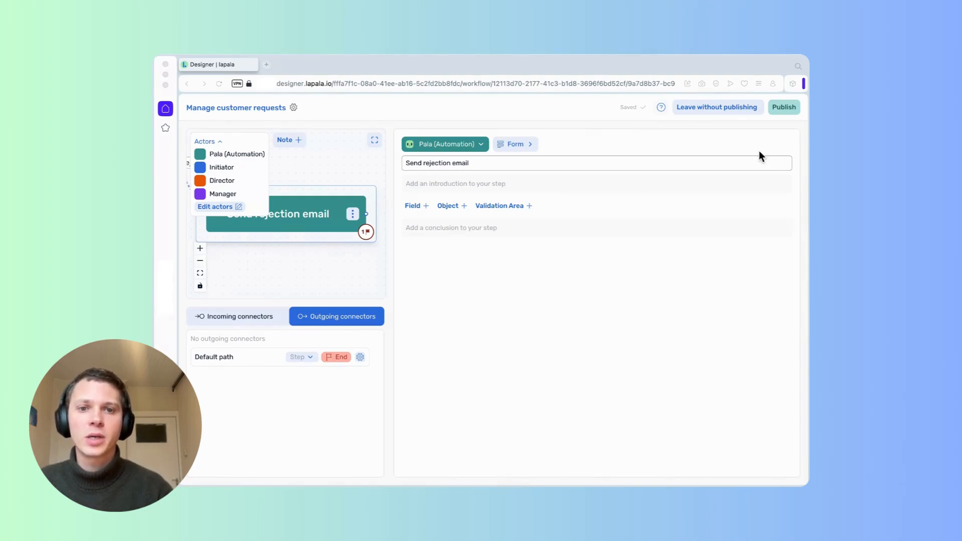
Change the step type to Send an email with Exchange.
{"action": "left_click", "coordinate": [526, 145]}
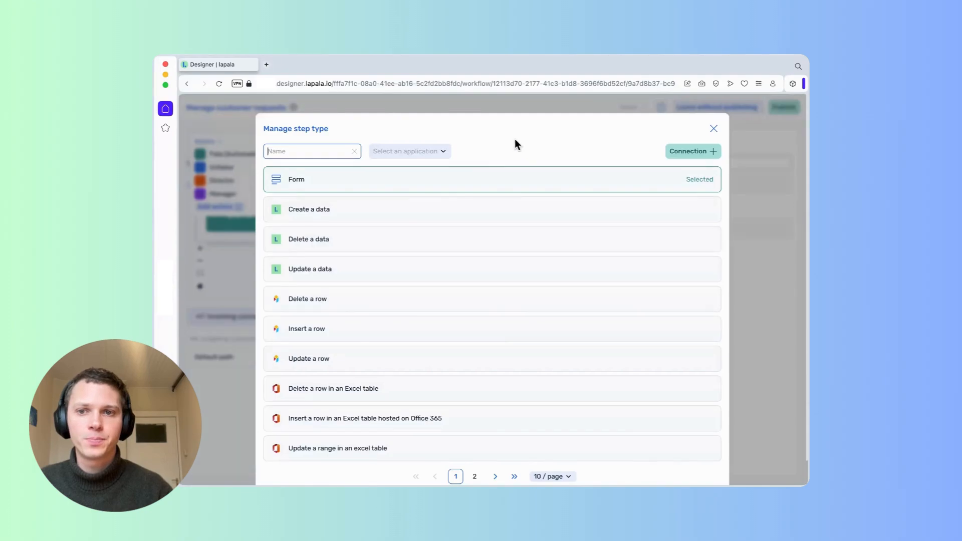
{"action": "scroll", "coordinate": [429, 277], "scroll_direction": "down", "scroll_amount": 1}
{"action": "left_click", "coordinate": [495, 451]}
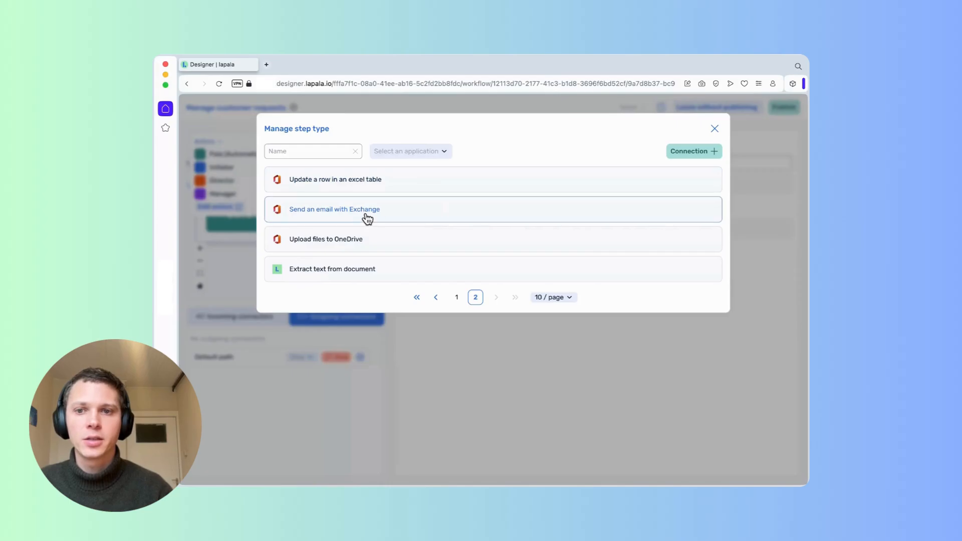
{"action": "left_click", "coordinate": [383, 215]}
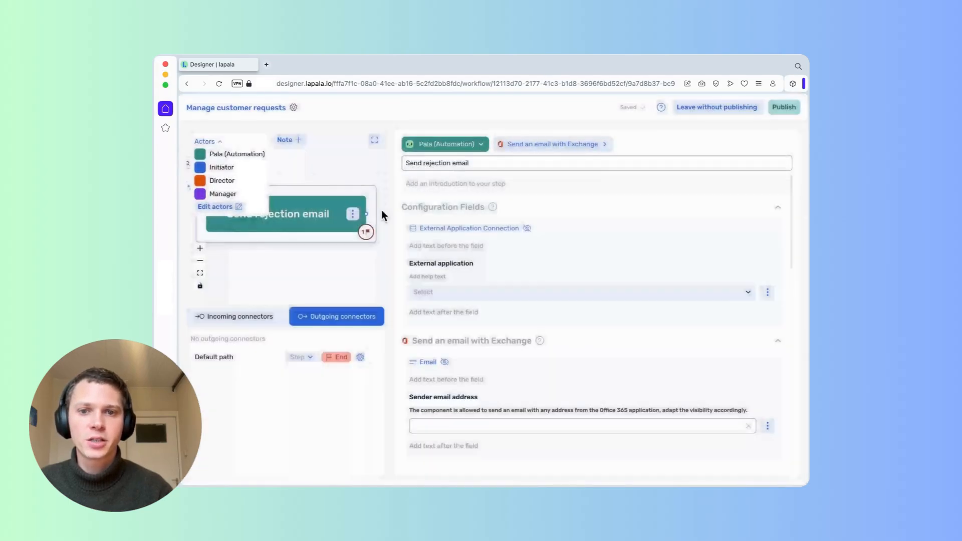
Select the Connexion external application and enter the sender's e-mail address.
{"action": "left_click", "coordinate": [748, 297]}
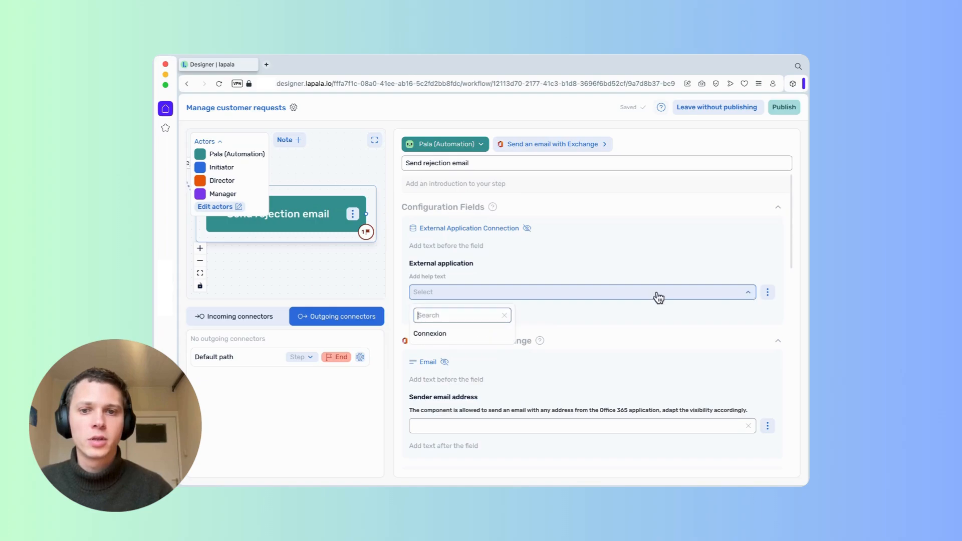
{"action": "left_click", "coordinate": [441, 339]}
{"action": "scroll", "coordinate": [602, 350], "scroll_direction": "down", "scroll_amount": 2}
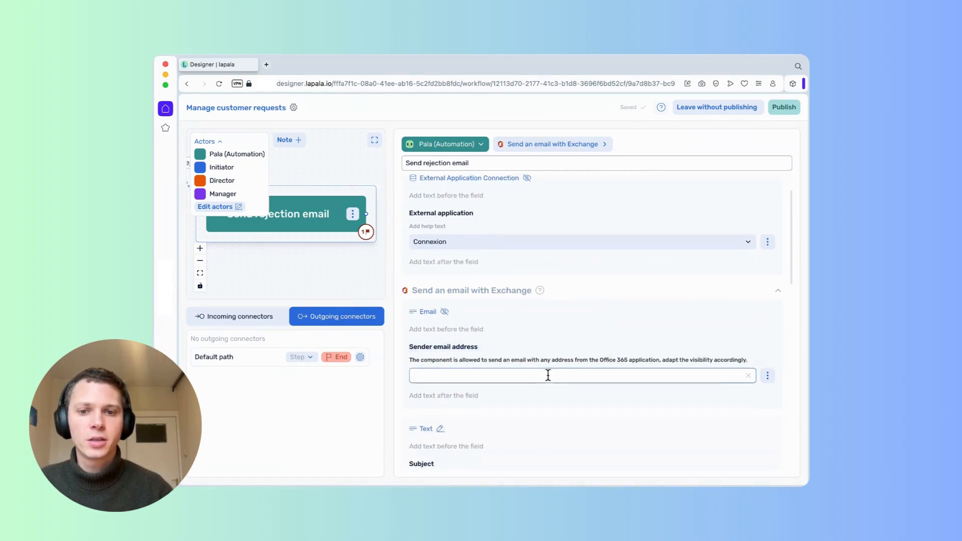
{"action": "scroll", "coordinate": [546, 380], "scroll_direction": "down", "scroll_amount": 2}
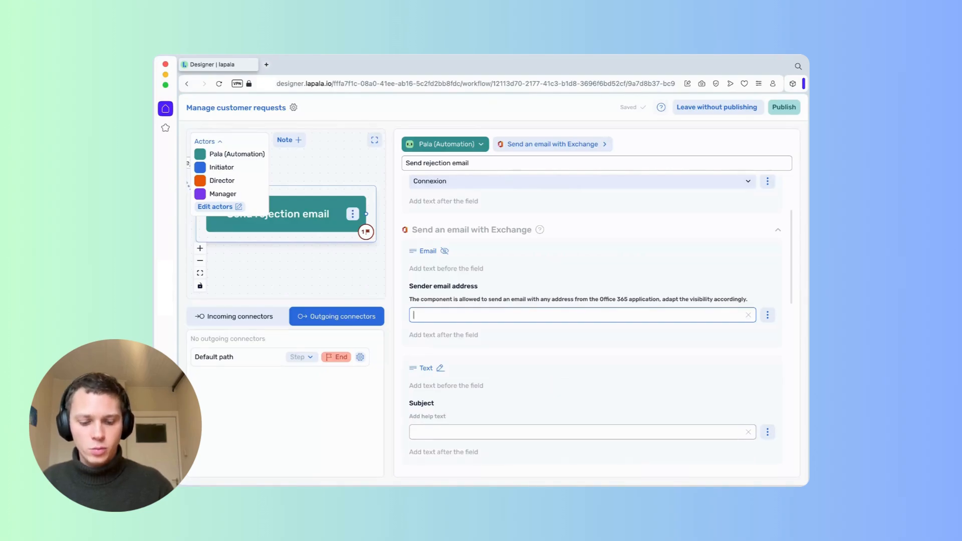
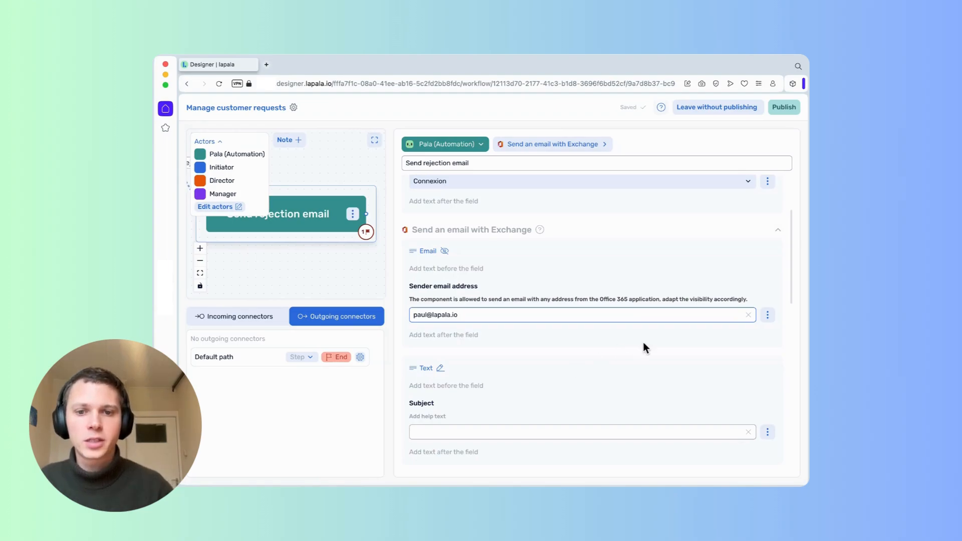
{"action": "scroll", "coordinate": [613, 348], "scroll_direction": "down", "scroll_amount": 1}
{"action": "scroll", "coordinate": [607, 350], "scroll_direction": "up", "scroll_amount": 1}
{"action": "scroll", "coordinate": [621, 376], "scroll_direction": "down", "scroll_amount": 1}
{"action": "left_click", "coordinate": [623, 386]}
Set the email subject to 'Rejection of your demand'.
{"action": "scroll", "coordinate": [542, 392], "scroll_direction": "down", "scroll_amount": 1}
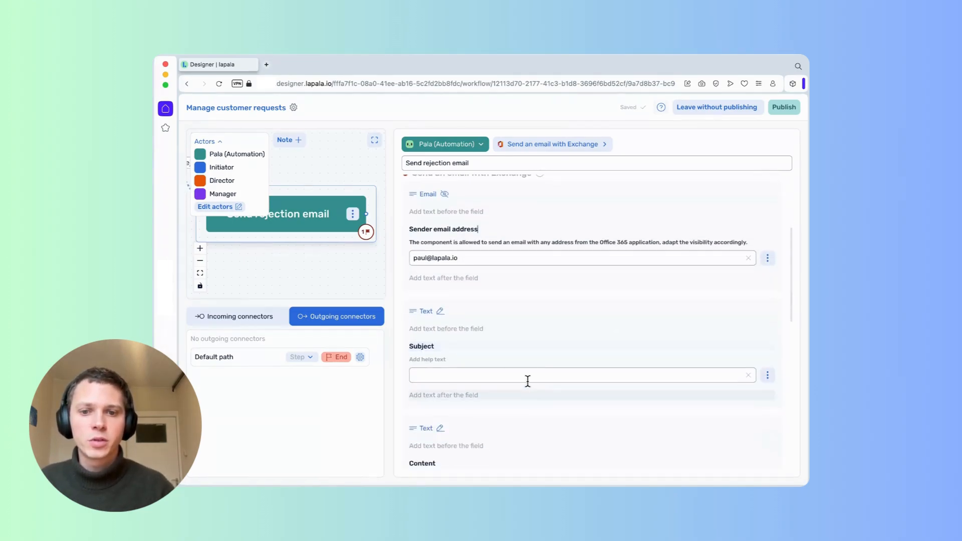
{"action": "left_click", "coordinate": [525, 380]}
{"action": "type", "text": "Rejectio"}
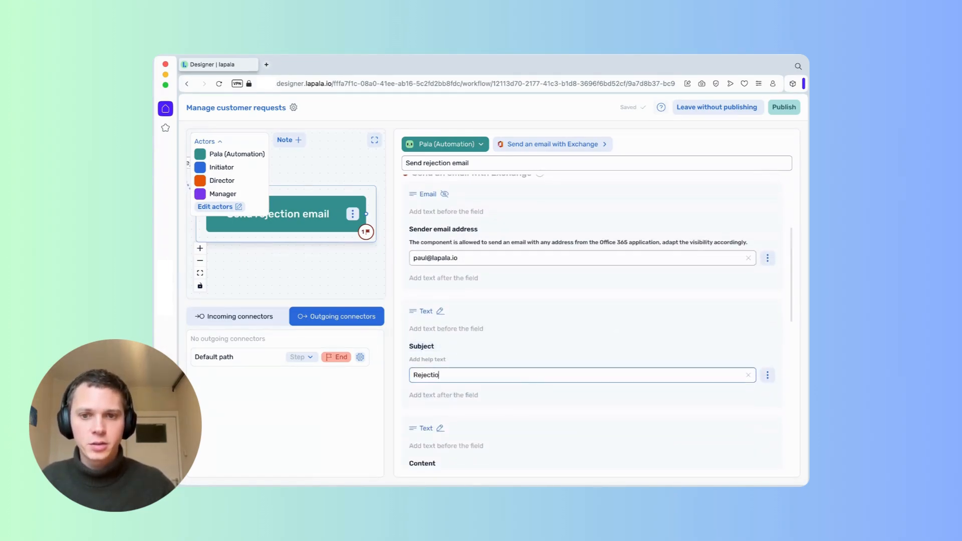
{"action": "type", "text": "n of your demand"}
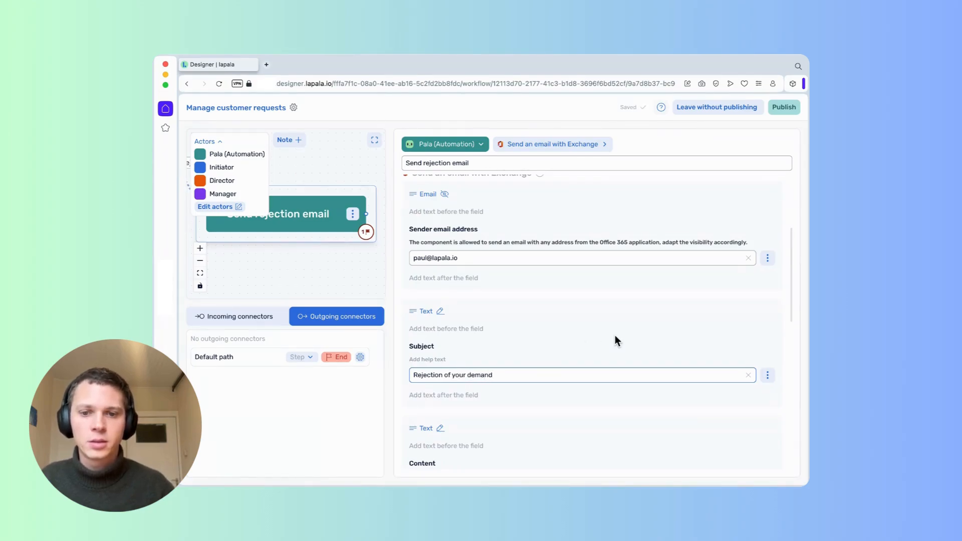
{"action": "scroll", "coordinate": [614, 335], "scroll_direction": "down", "scroll_amount": 1}
{"action": "scroll", "coordinate": [614, 335], "scroll_direction": "down", "scroll_amount": 2}
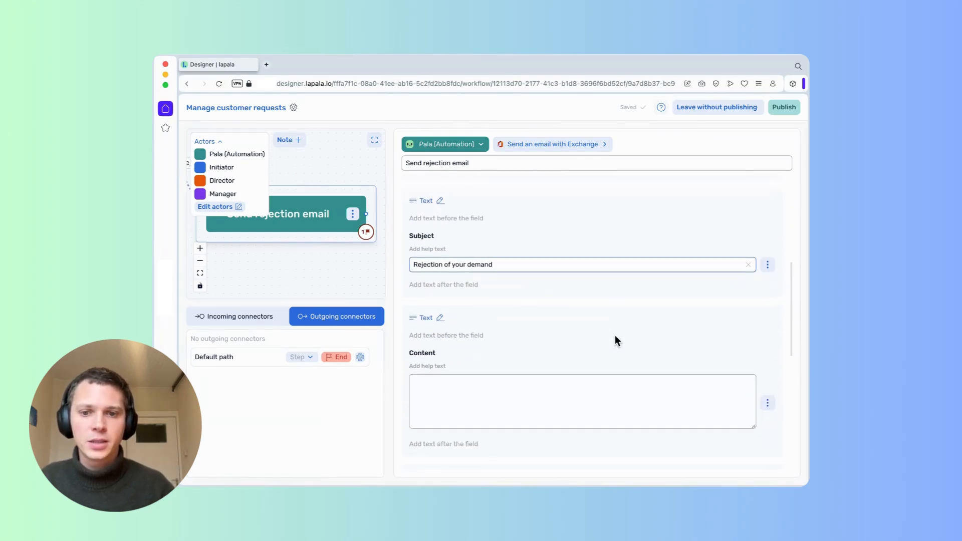
{"action": "left_click", "coordinate": [526, 382]}
Make the email Content a formula: 'Your request can not be approved for the following reason' plus the director's Comments (optional).
{"action": "left_click", "coordinate": [767, 391]}
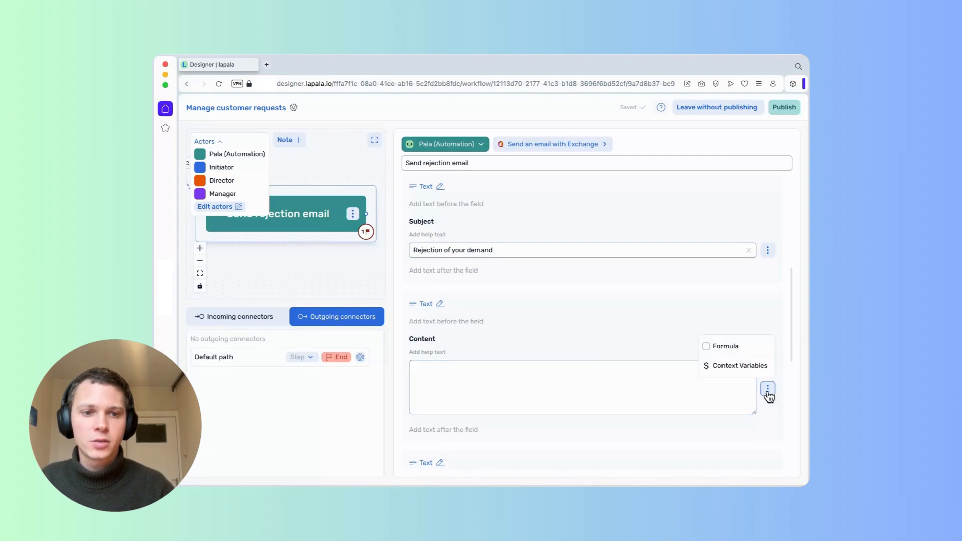
{"action": "left_click", "coordinate": [707, 346]}
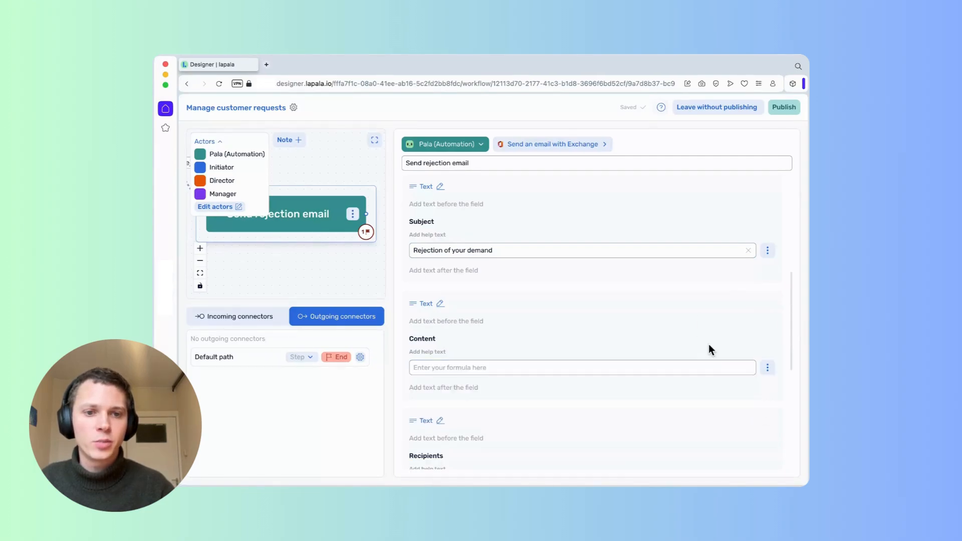
{"action": "left_click", "coordinate": [545, 366]}
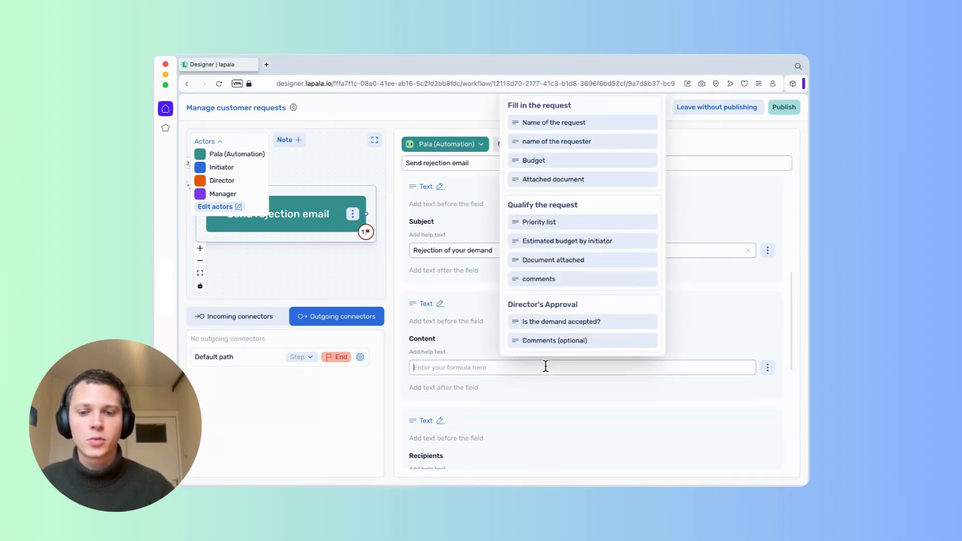
{"action": "type", "text": "Y"}
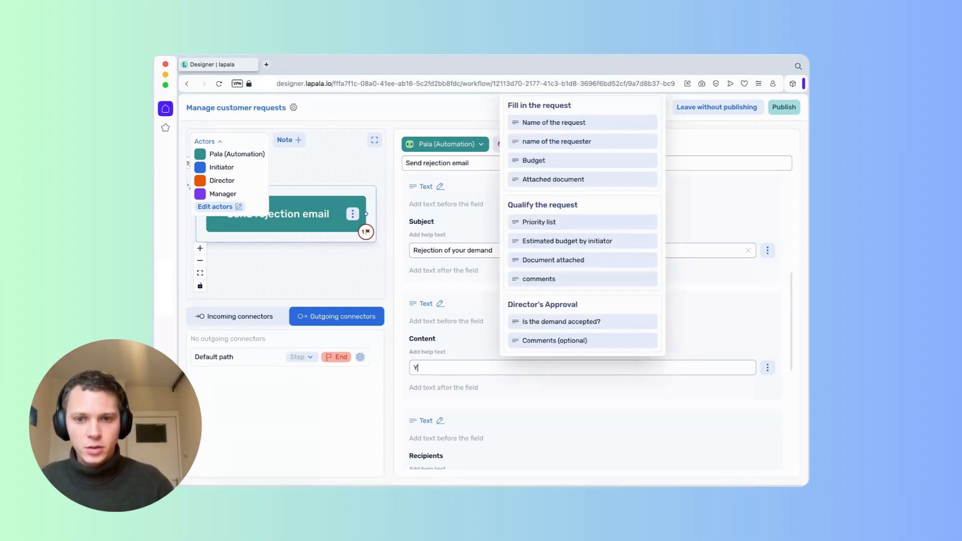
{"action": "type", "text": "our re"}
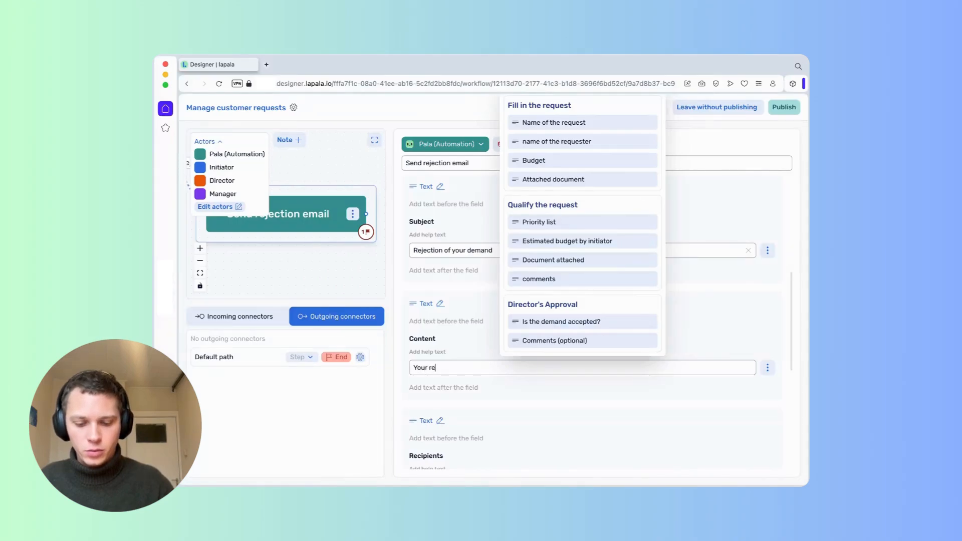
{"action": "type", "text": "quest can not"}
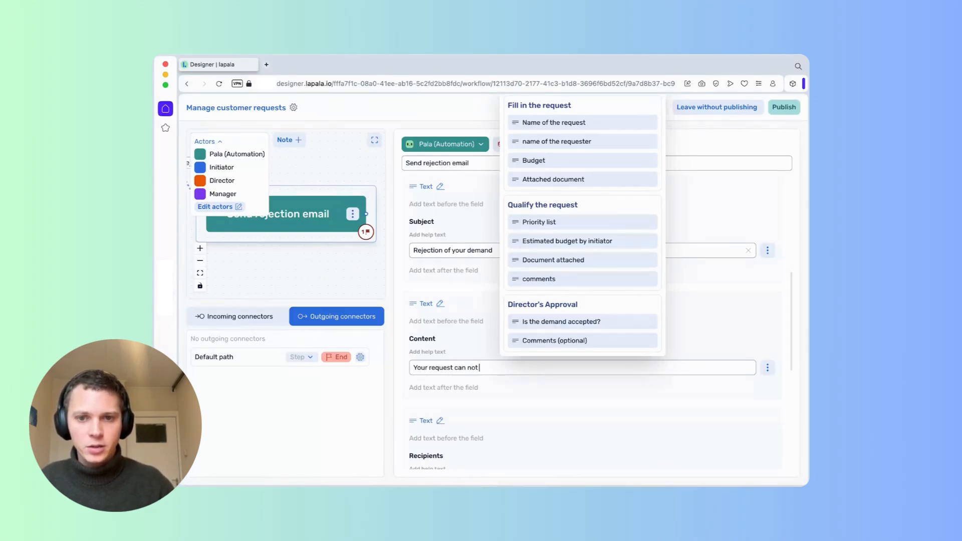
{"action": "type", "text": " be approved"}
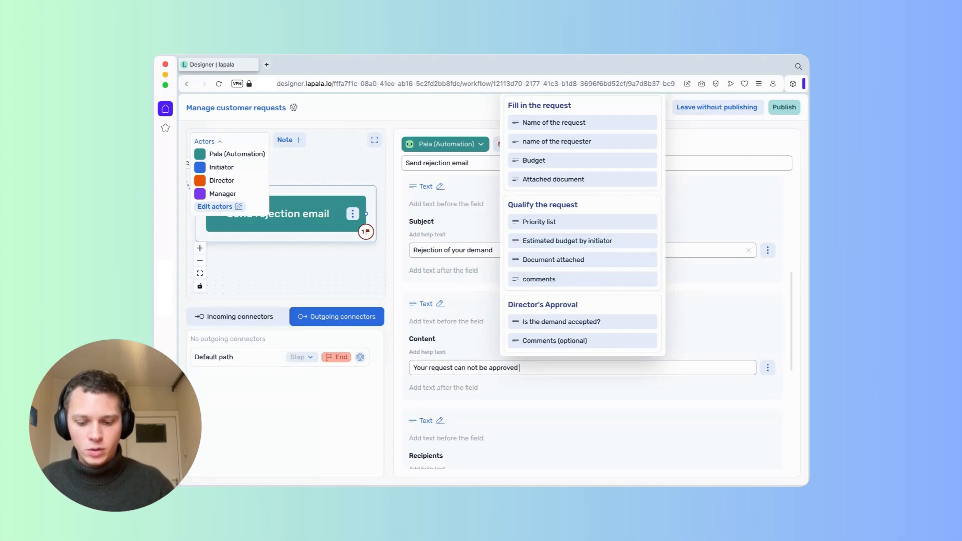
{"action": "type", "text": " for the foll"}
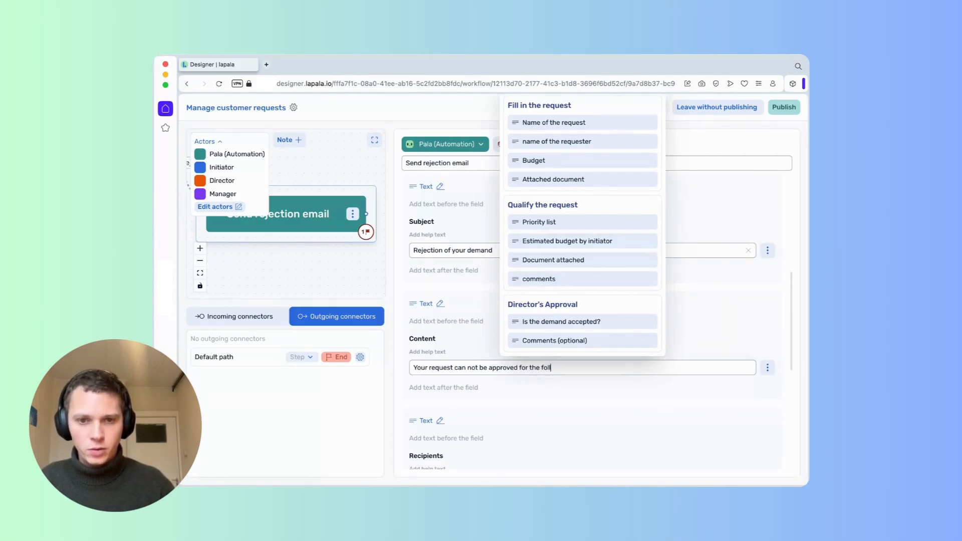
{"action": "type", "text": "owing reason"}
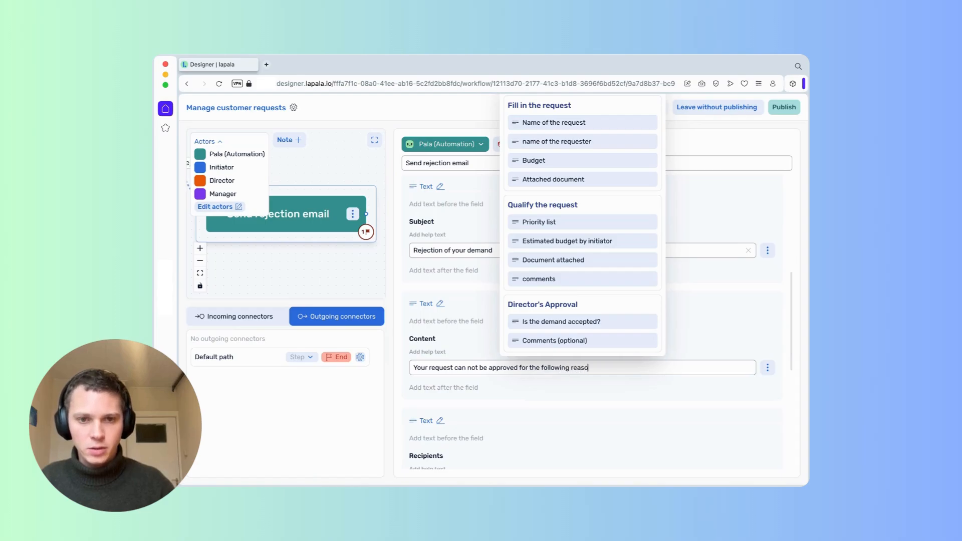
{"action": "left_click", "coordinate": [624, 342]}
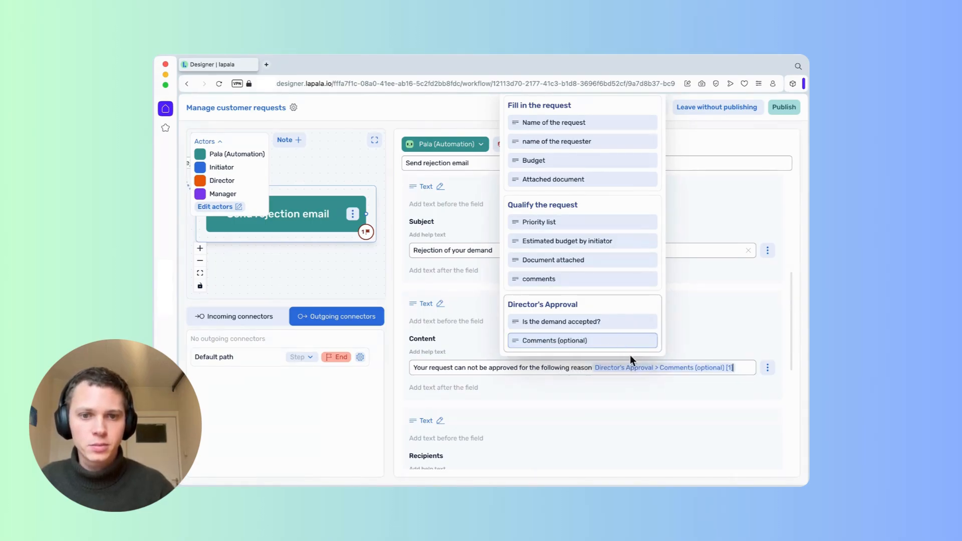
{"action": "scroll", "coordinate": [644, 426], "scroll_direction": "down", "scroll_amount": 4}
{"action": "scroll", "coordinate": [644, 426], "scroll_direction": "down", "scroll_amount": 2}
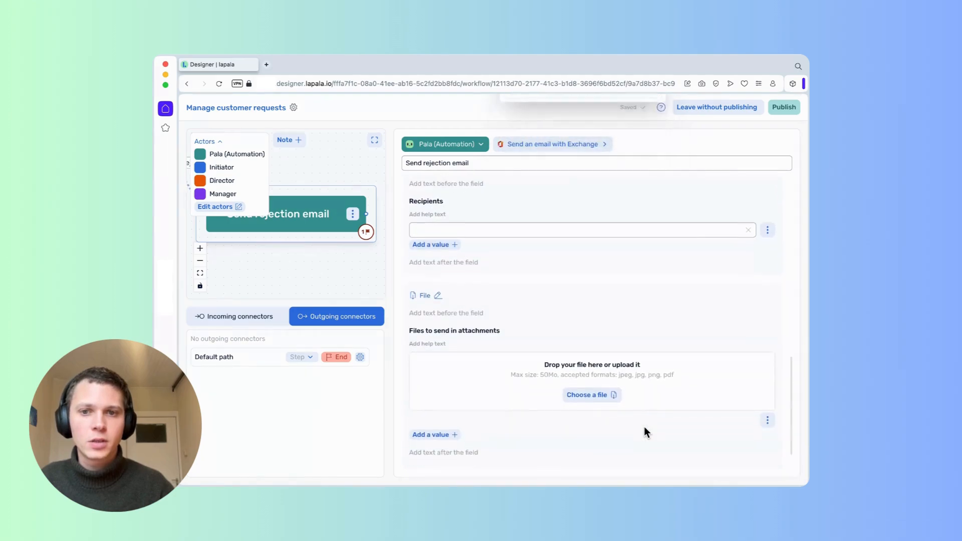
Enter the requester's e-mail address as the recipient, fix its typo, and return to the full workflow diagram.
{"action": "left_click", "coordinate": [564, 233]}
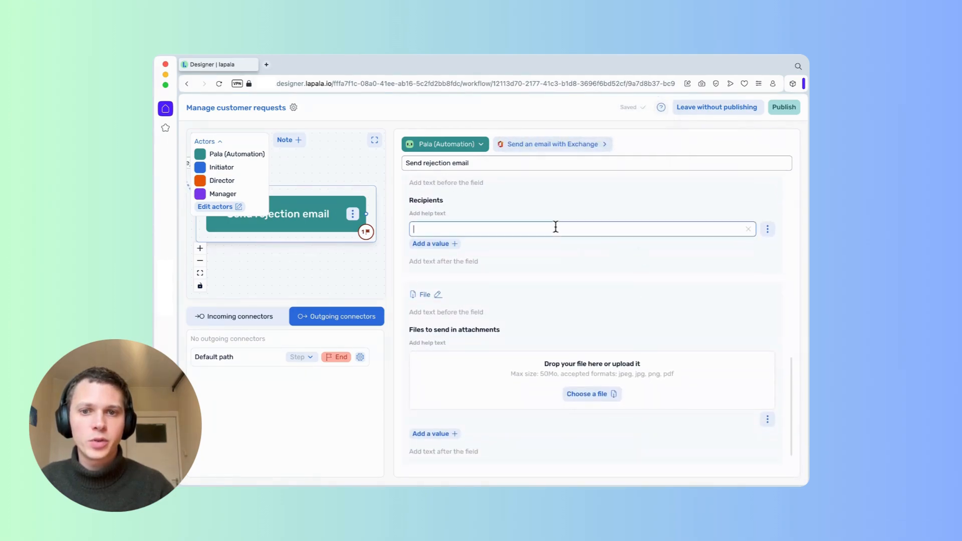
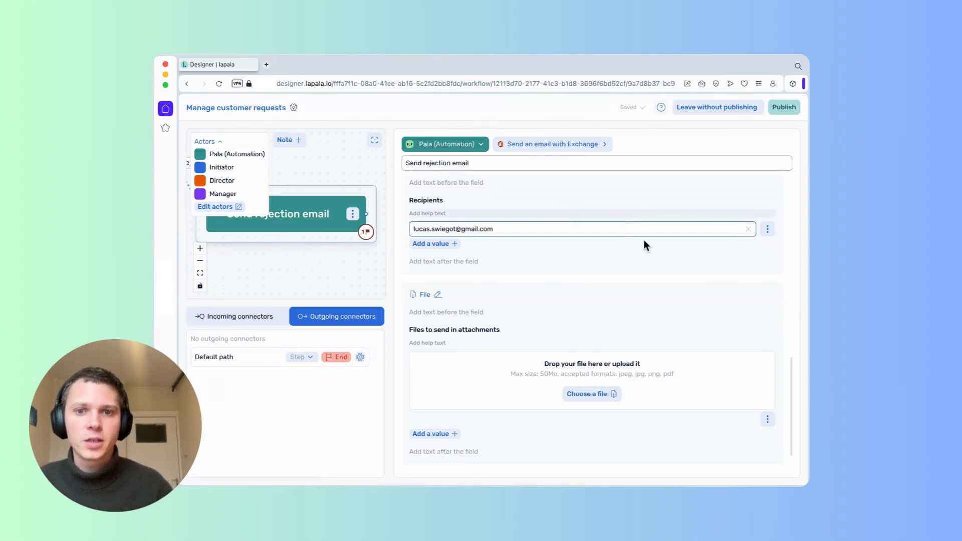
{"action": "scroll", "coordinate": [646, 325], "scroll_direction": "down", "scroll_amount": 1}
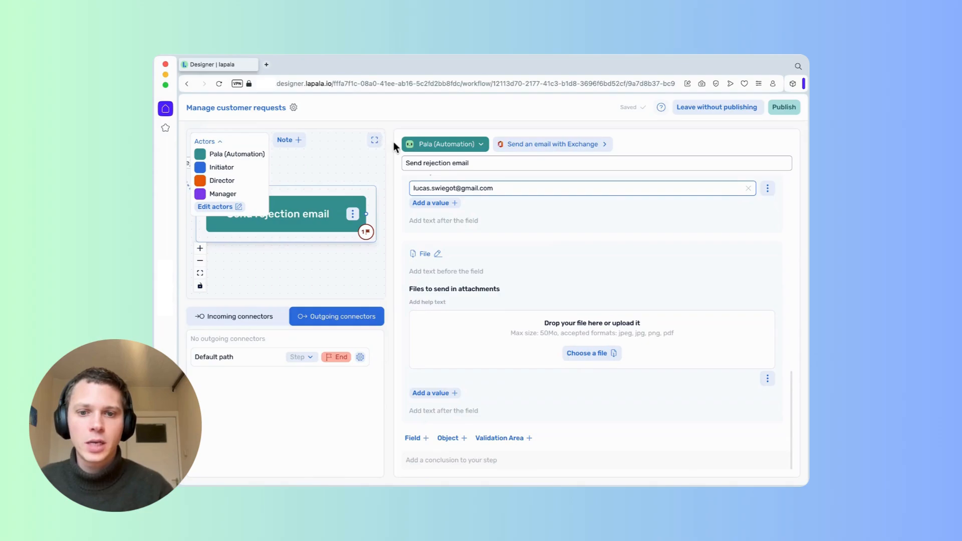
{"action": "left_click", "coordinate": [374, 140]}
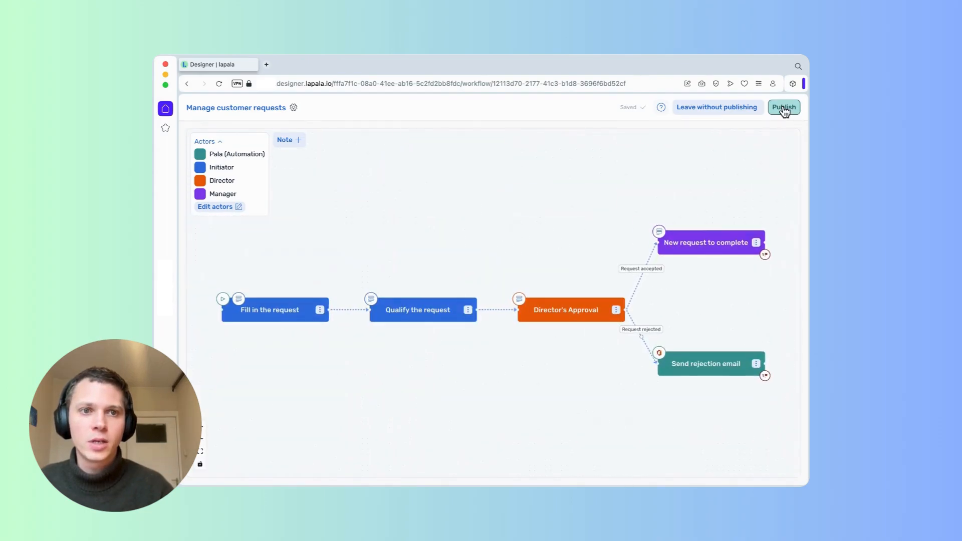
Publish the Manage customer requests workflow from the designer.
{"action": "left_click", "coordinate": [783, 108]}
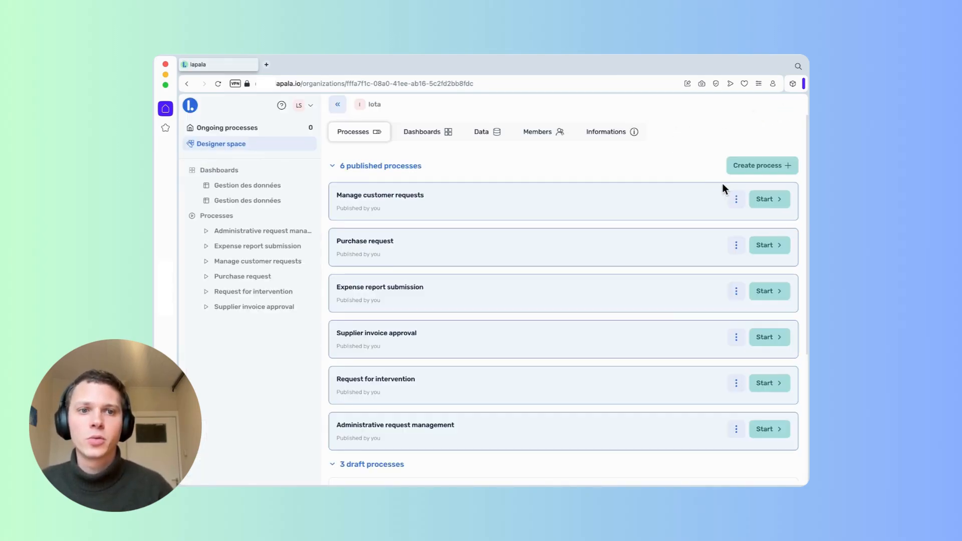
Start a run named 'client A want something' with the requester's name, budget 1000, and Customer request.pdf attached.
{"action": "left_click", "coordinate": [765, 199]}
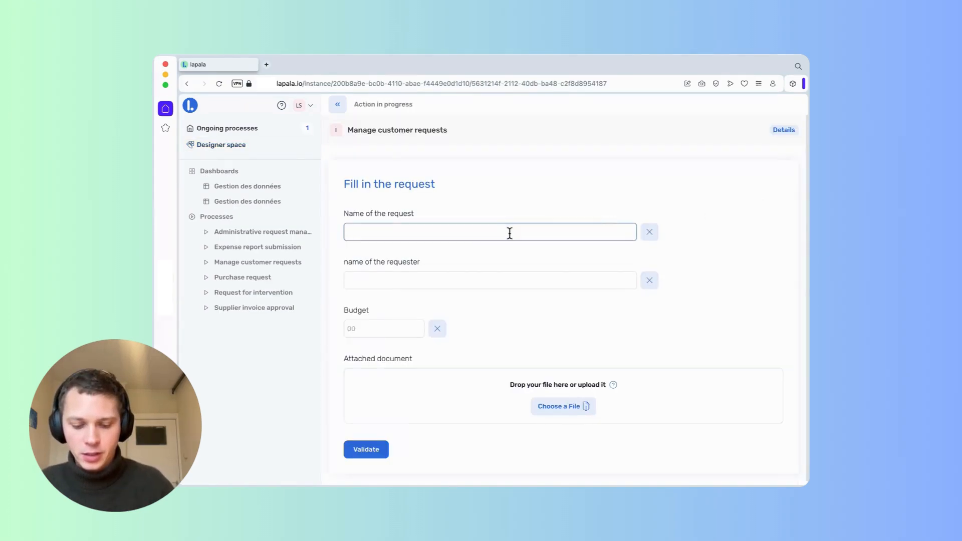
{"action": "type", "text": "client A w"}
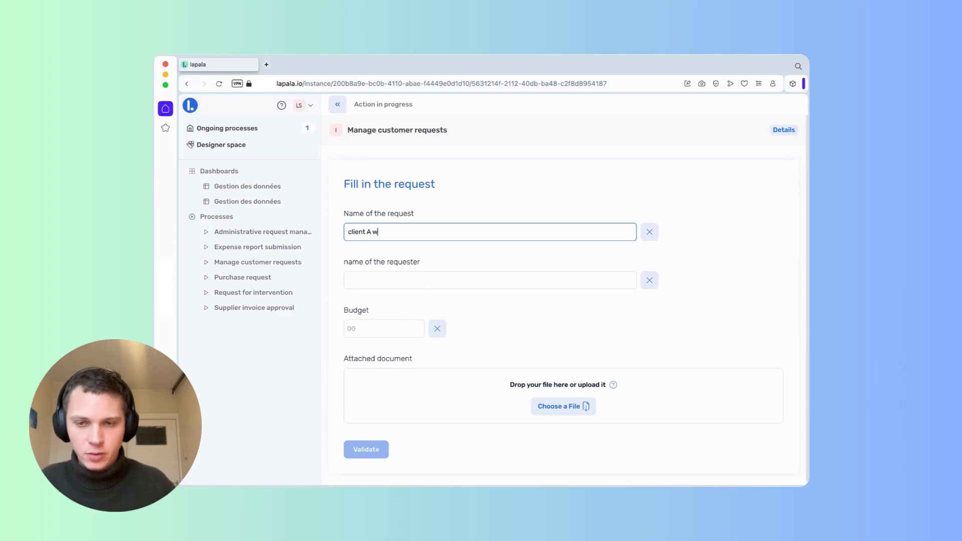
{"action": "type", "text": "ant something"}
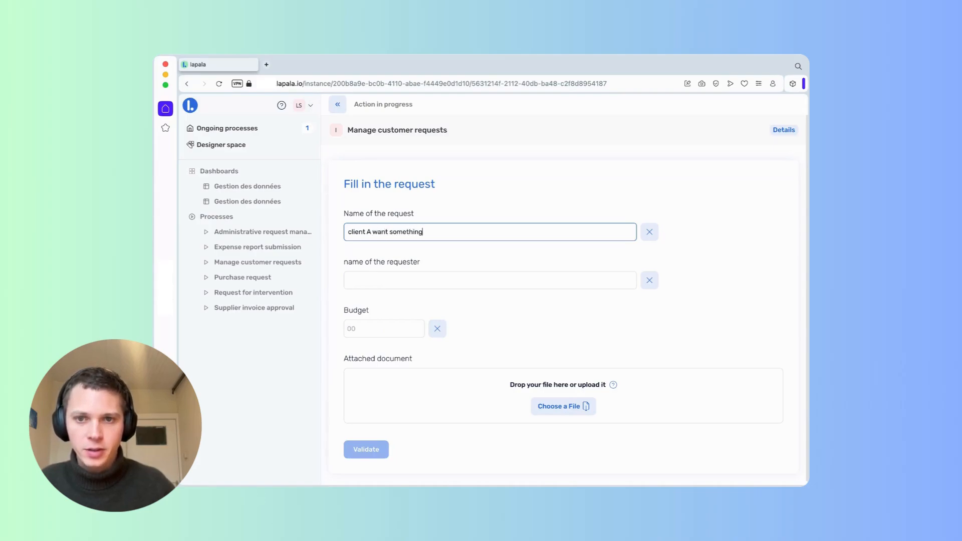
{"action": "type", "text": "Lucas"}
{"action": "key", "text": "Tab"}
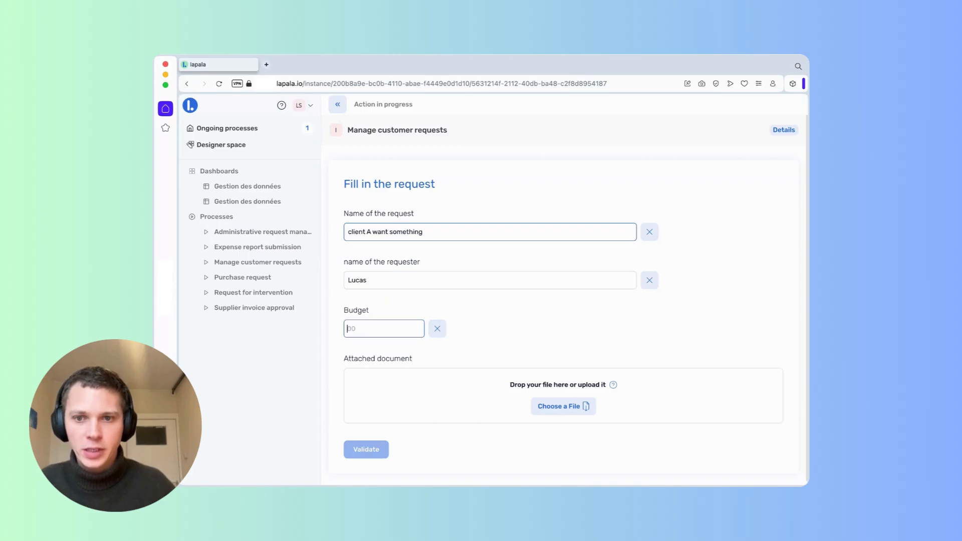
{"action": "type", "text": "1000"}
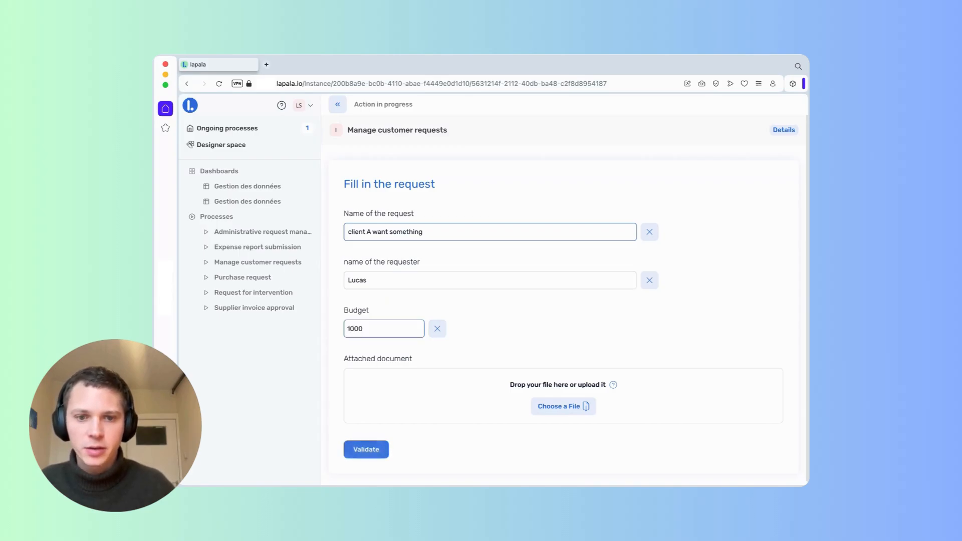
{"action": "left_click", "coordinate": [568, 410]}
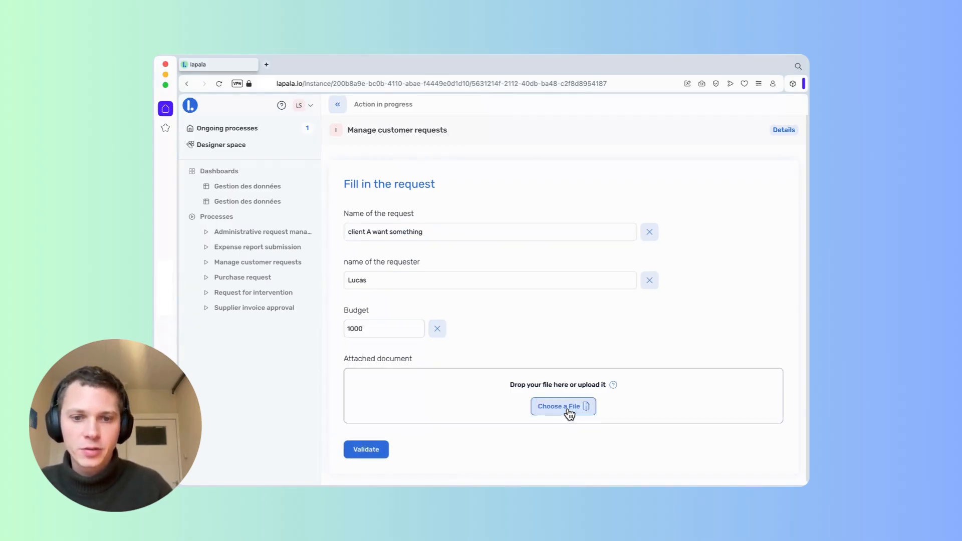
{"action": "left_click", "coordinate": [569, 412]}
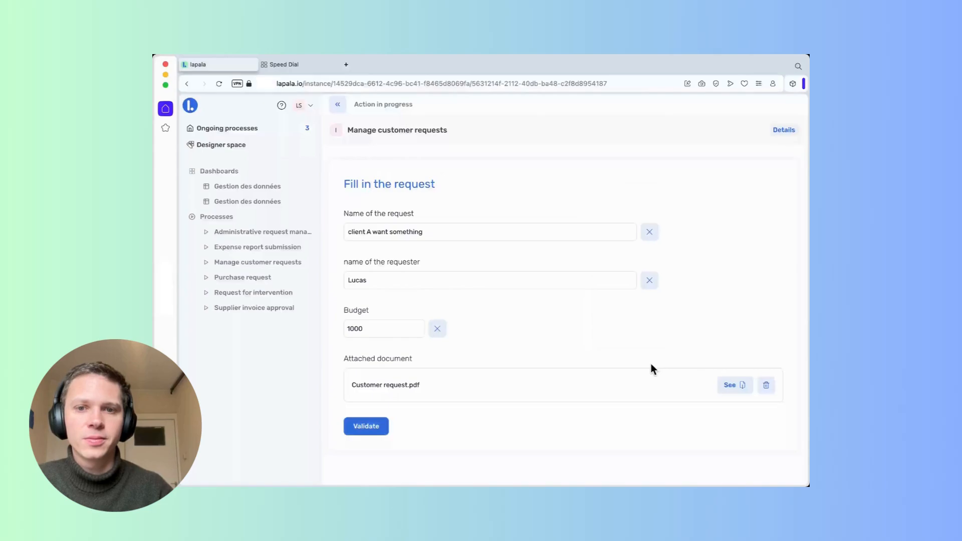
Submit the filled-in request and check its pre-filled estimated budget.
{"action": "left_click", "coordinate": [362, 426]}
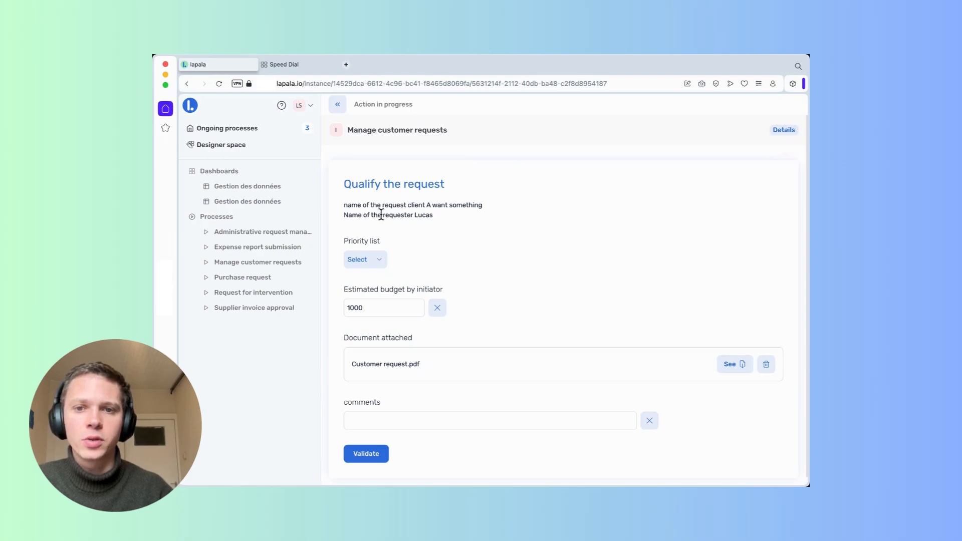
{"action": "left_click", "coordinate": [383, 306]}
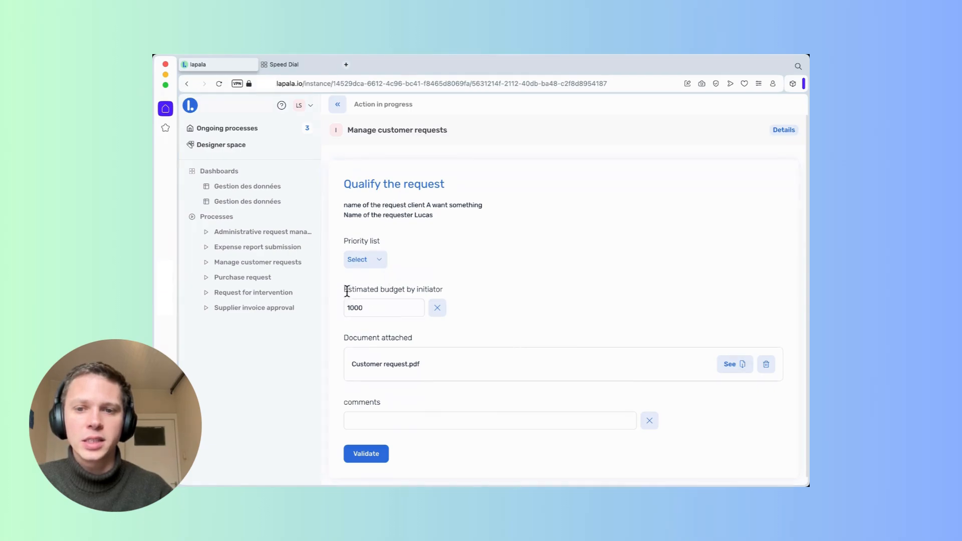
{"action": "scroll", "coordinate": [376, 305], "scroll_direction": "down", "scroll_amount": 1}
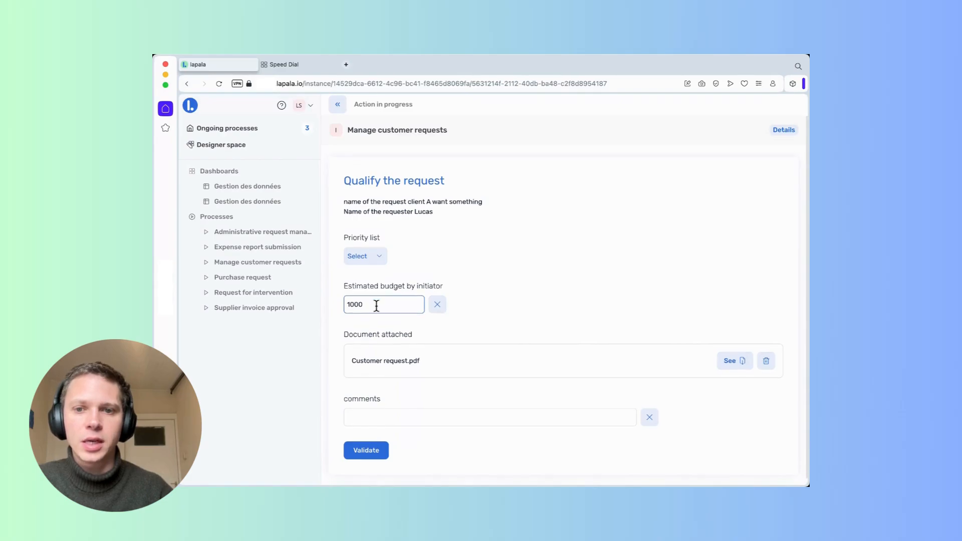
Qualify the request as Low priority with the comment 'good request' and send it to the director.
{"action": "left_click", "coordinate": [371, 254]}
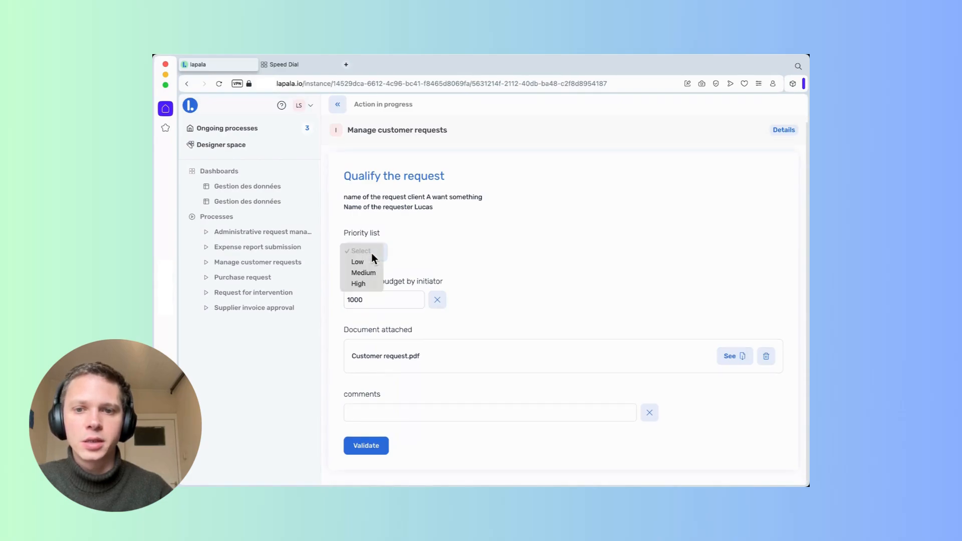
{"action": "left_click", "coordinate": [364, 263]}
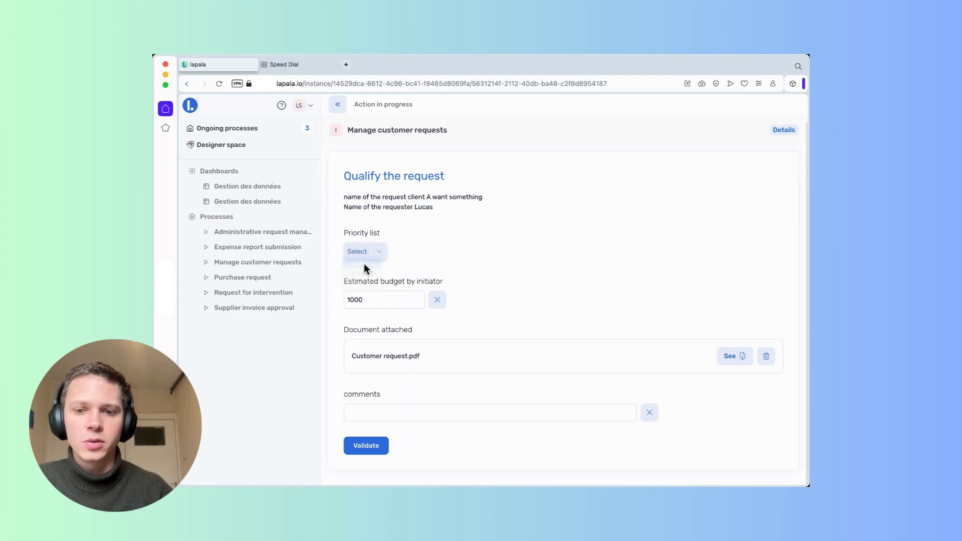
{"action": "left_click", "coordinate": [416, 412]}
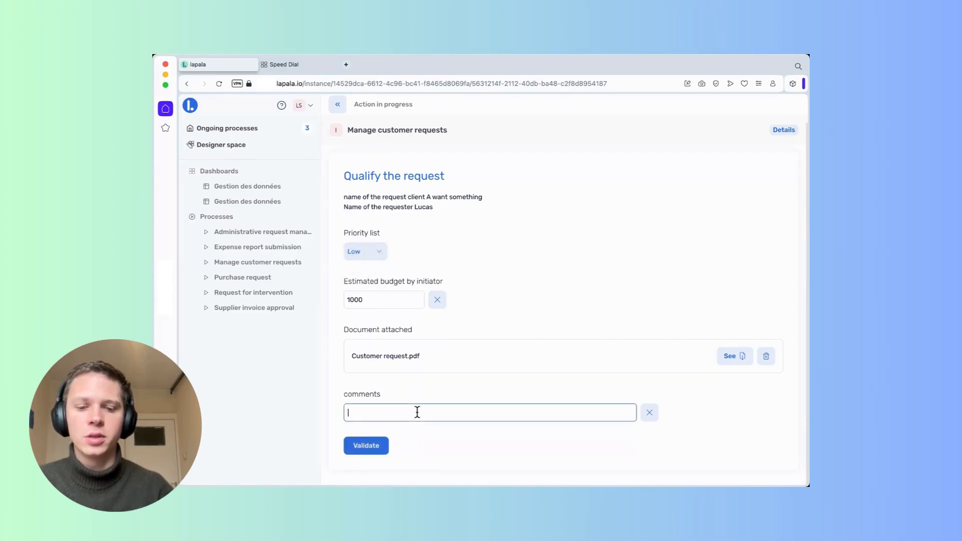
{"action": "type", "text": "good"}
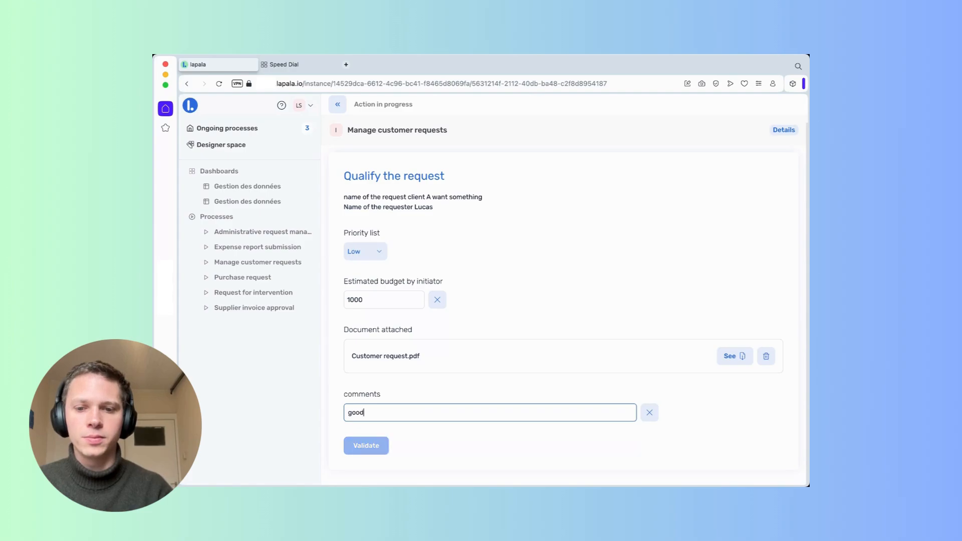
{"action": "type", "text": " request"}
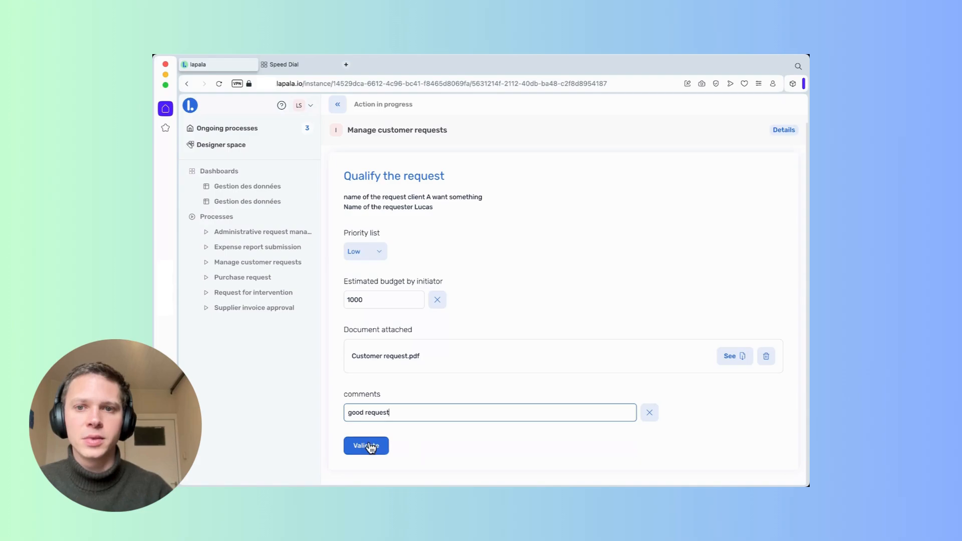
{"action": "left_click", "coordinate": [369, 447]}
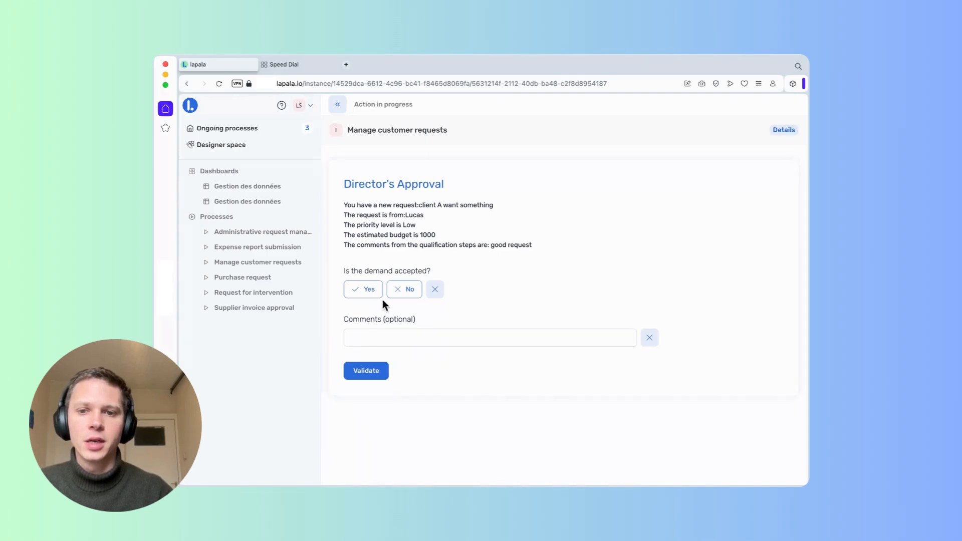
Approve as director with the comment 'ok', validate the completion step, and go back to the dashboard.
{"action": "left_click", "coordinate": [369, 291]}
{"action": "left_click", "coordinate": [416, 341]}
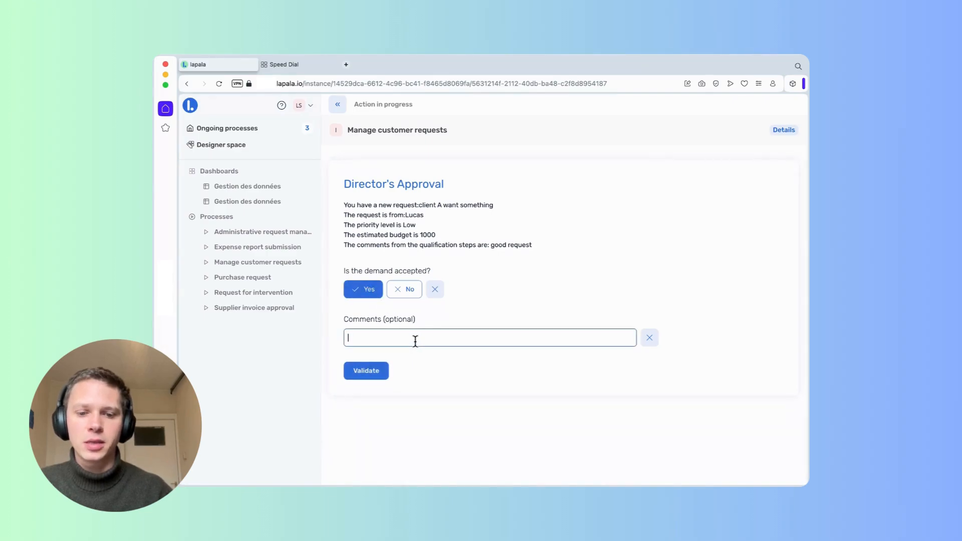
{"action": "type", "text": "ok"}
{"action": "left_click", "coordinate": [380, 371]}
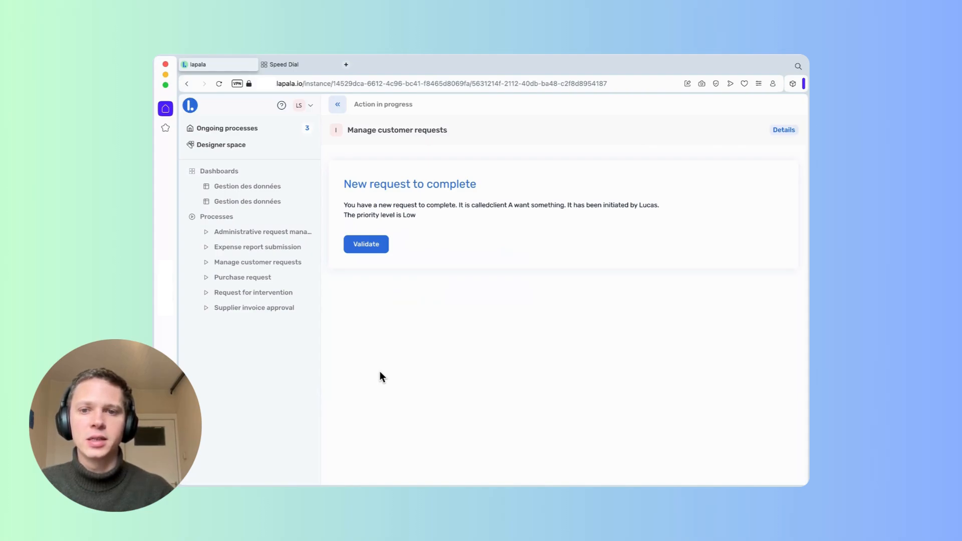
{"action": "left_click", "coordinate": [369, 245]}
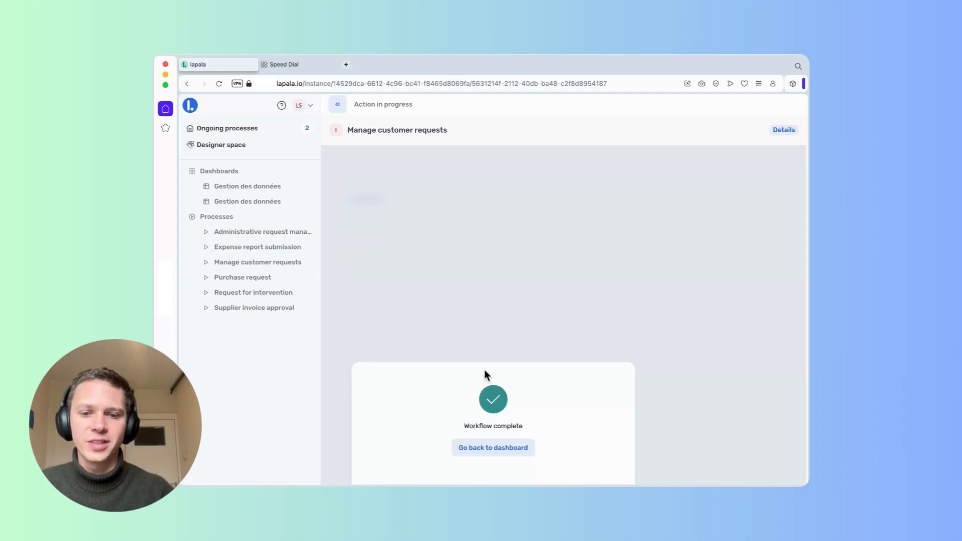
{"action": "left_click", "coordinate": [492, 447]}
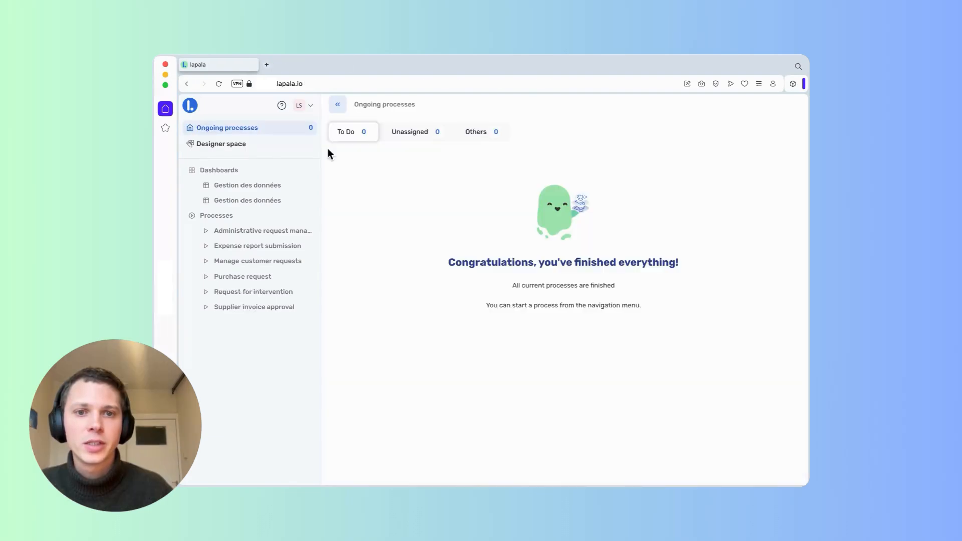
Start a new Manage customer requests run named 'Test v2' with the requester's name and budget 2000.
{"action": "left_click", "coordinate": [222, 216]}
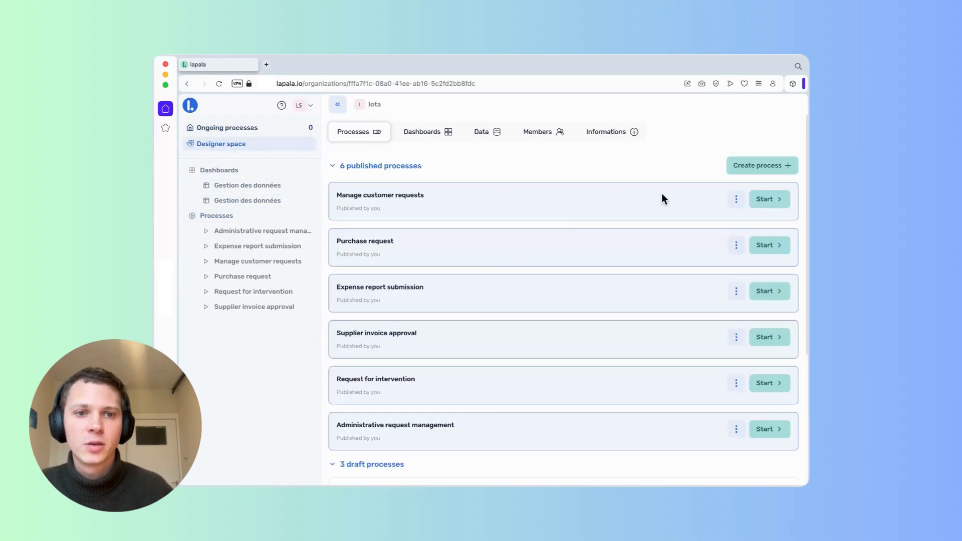
{"action": "left_click", "coordinate": [771, 200]}
{"action": "left_click", "coordinate": [481, 231]}
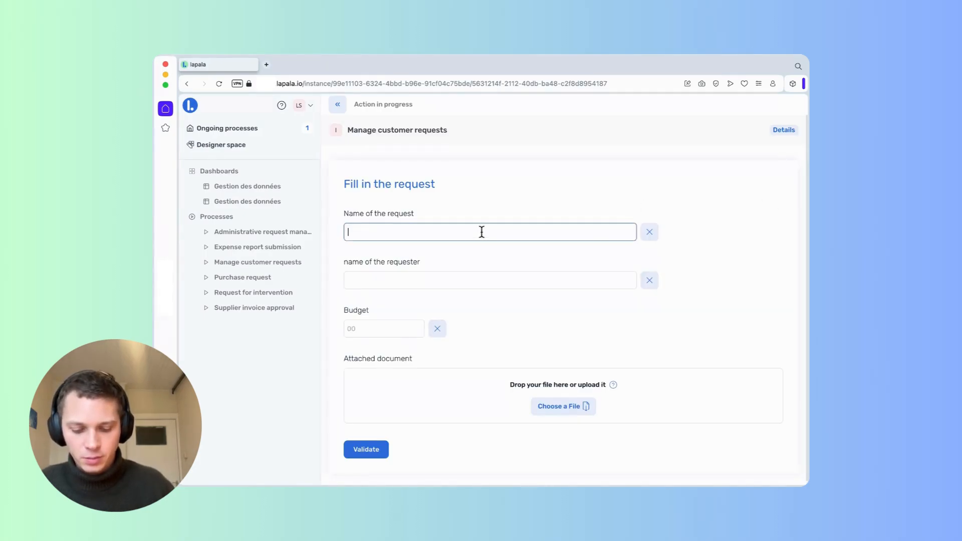
{"action": "type", "text": "Te"}
{"action": "type", "text": "st v2"}
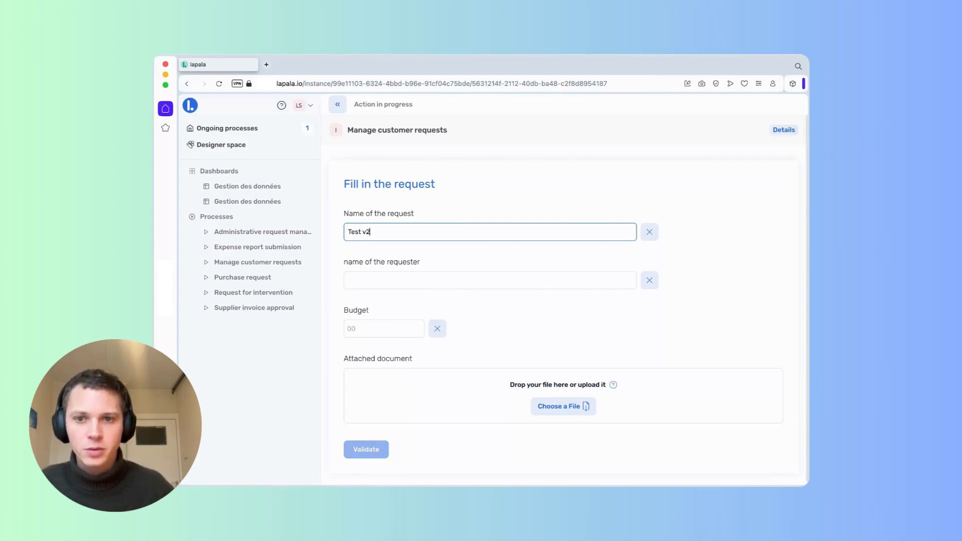
{"action": "left_click", "coordinate": [536, 272]}
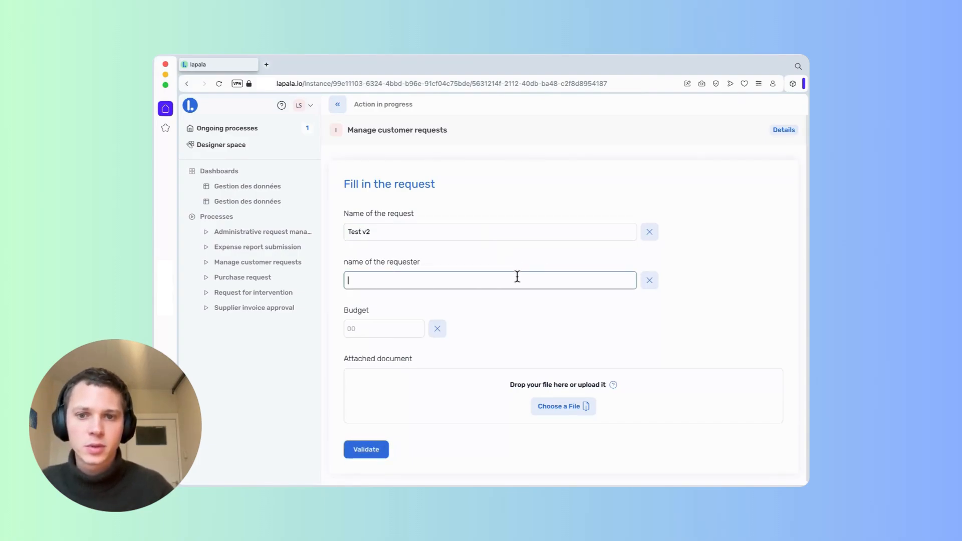
{"action": "type", "text": "Lucas"}
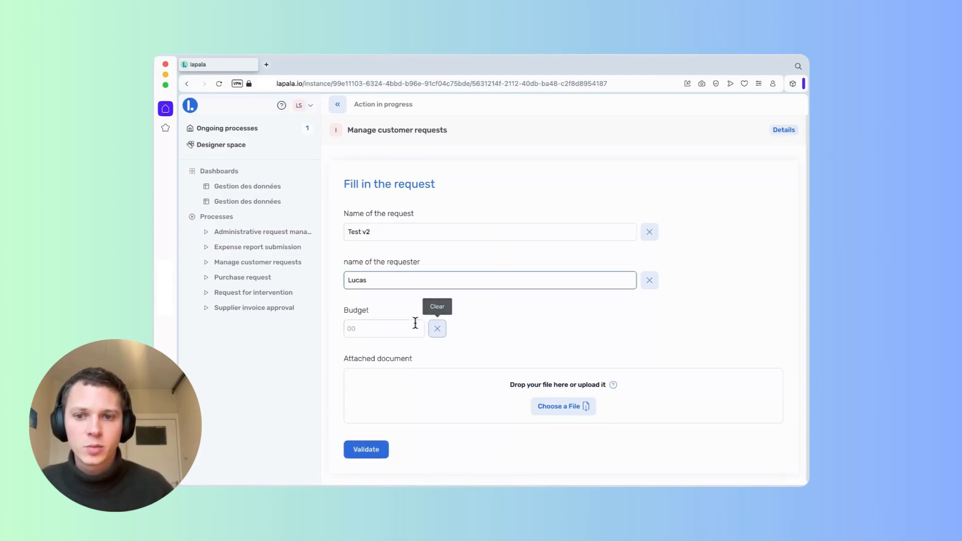
{"action": "left_click", "coordinate": [408, 327]}
{"action": "type", "text": "2000"}
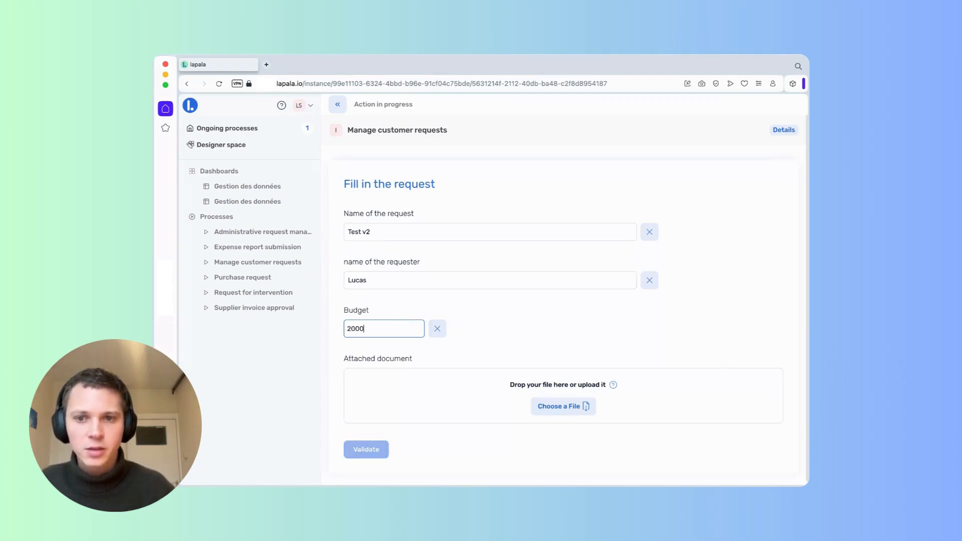
Attach Customer request.pdf from Downloads and submit the request.
{"action": "left_click", "coordinate": [539, 402]}
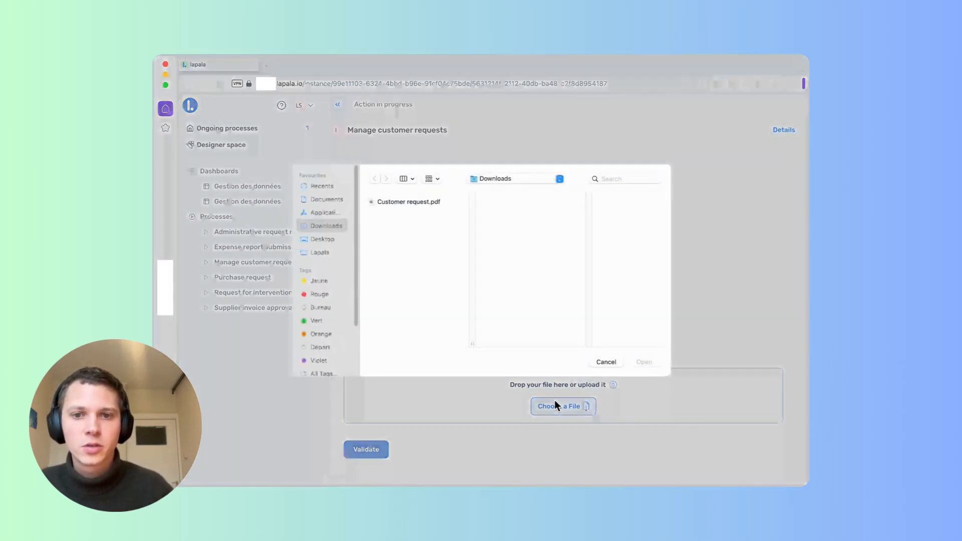
{"action": "left_click", "coordinate": [413, 202]}
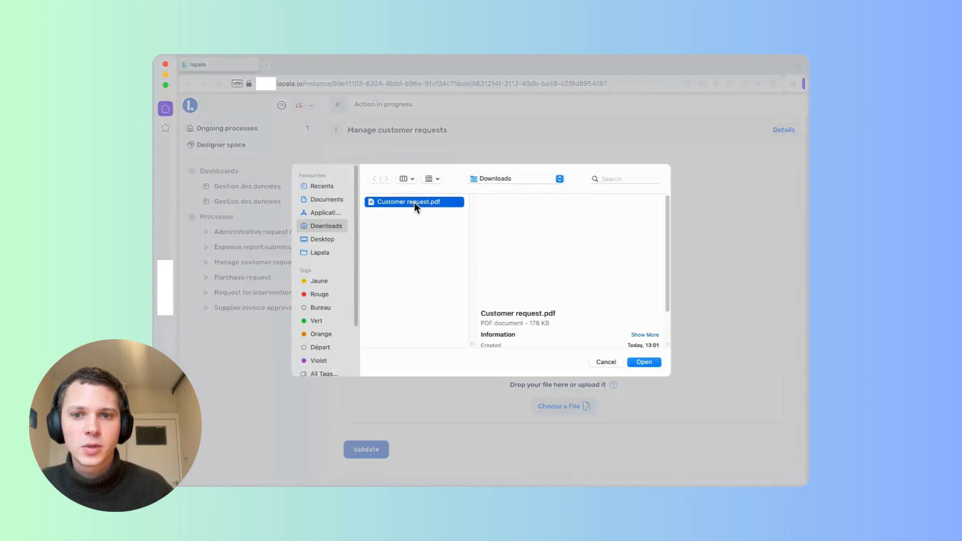
{"action": "left_click", "coordinate": [648, 362]}
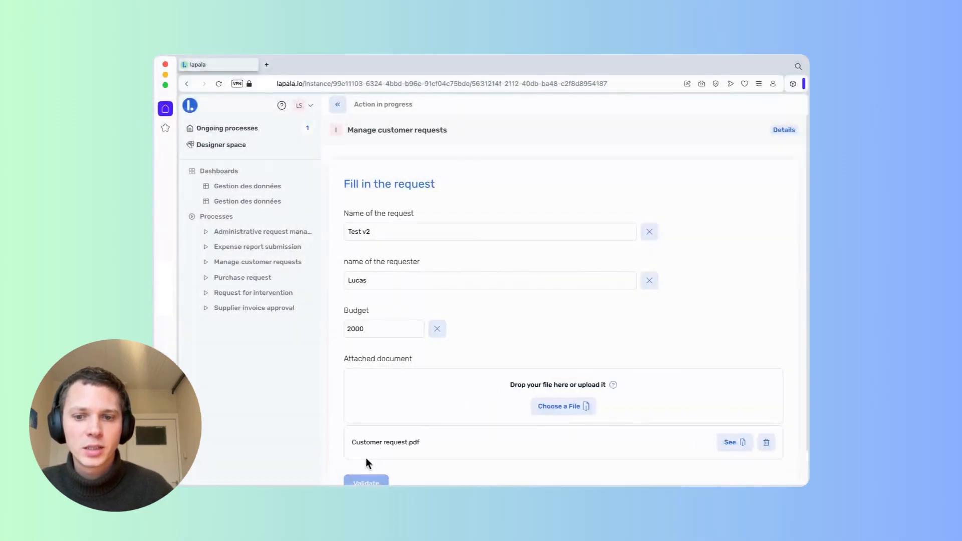
{"action": "left_click", "coordinate": [378, 429]}
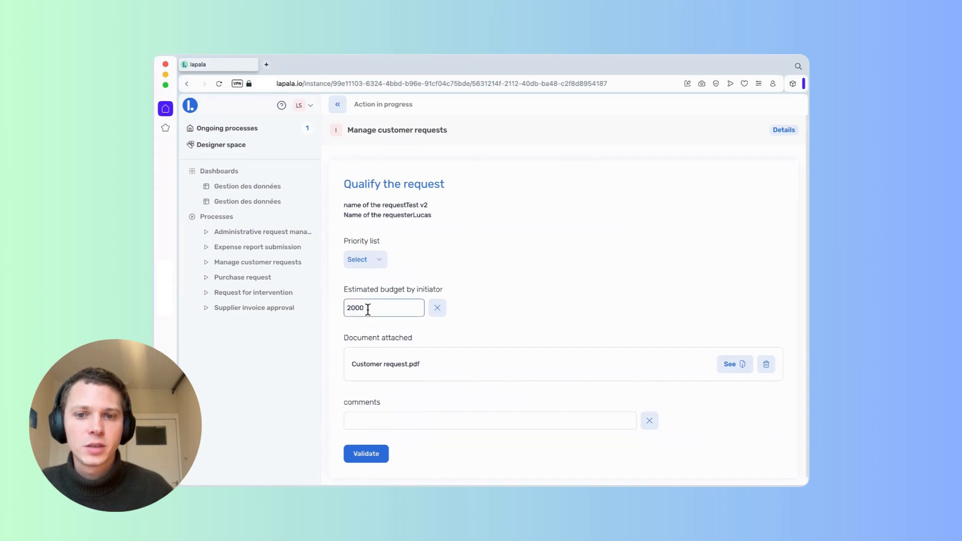
Preview the attached PDF, then qualify the request as High priority with the comment 'All is OK'.
{"action": "left_click", "coordinate": [734, 364]}
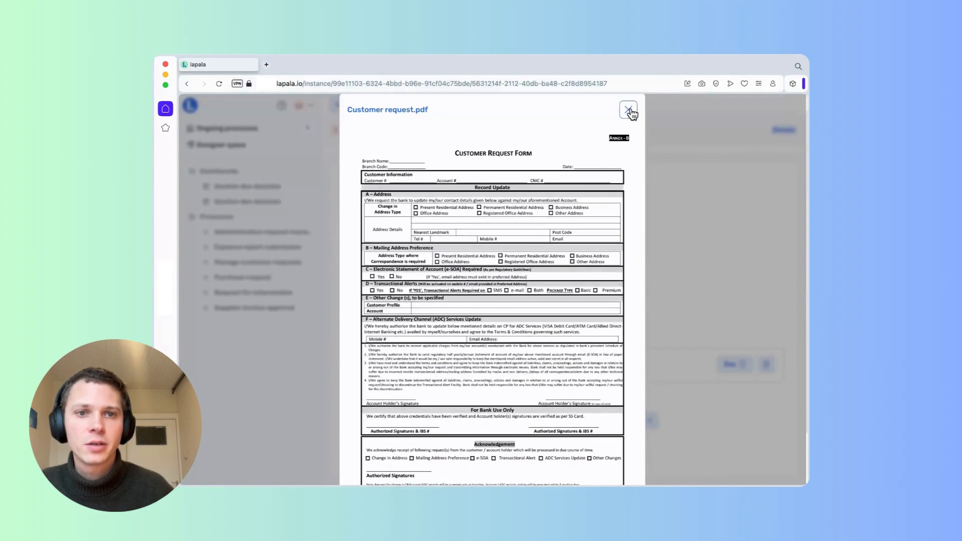
{"action": "left_click", "coordinate": [629, 110]}
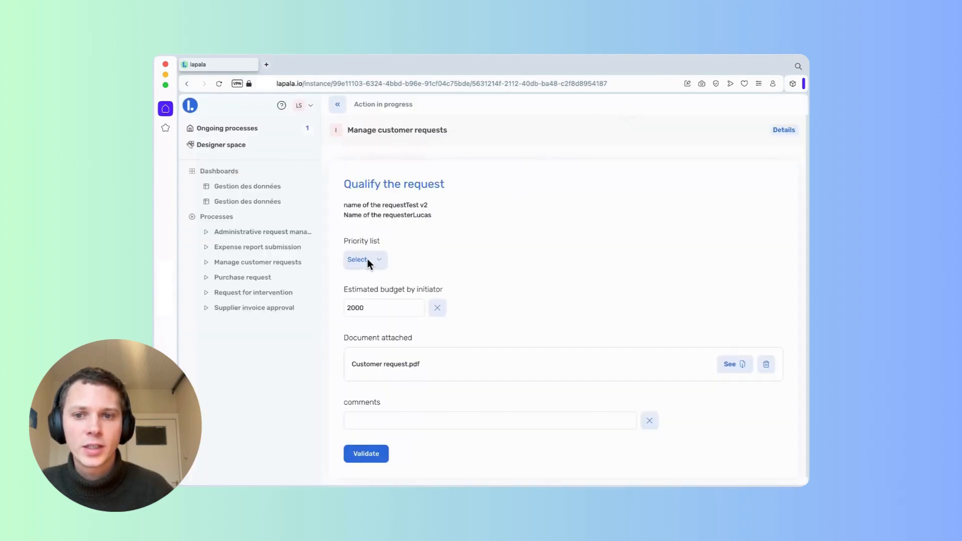
{"action": "left_click", "coordinate": [367, 259]}
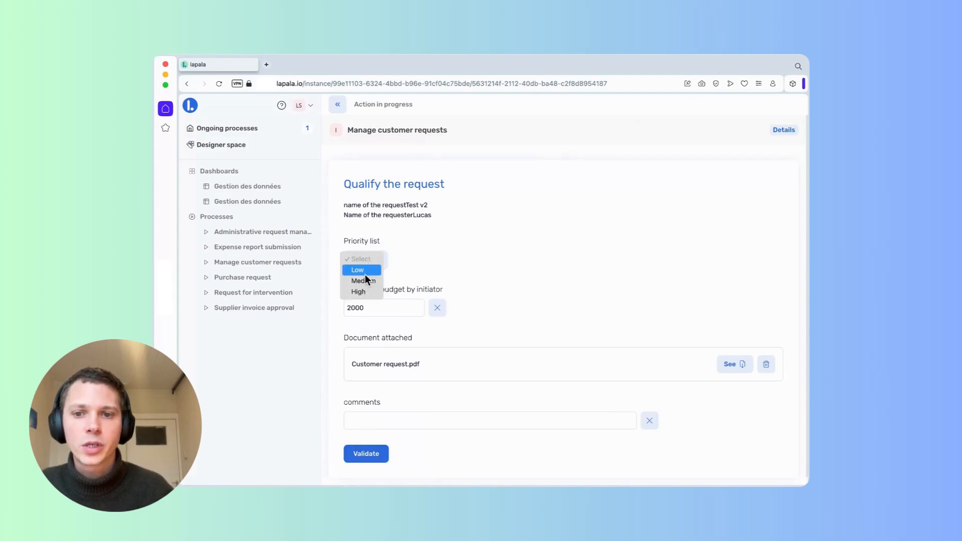
{"action": "left_click", "coordinate": [363, 291]}
{"action": "left_click", "coordinate": [531, 420]}
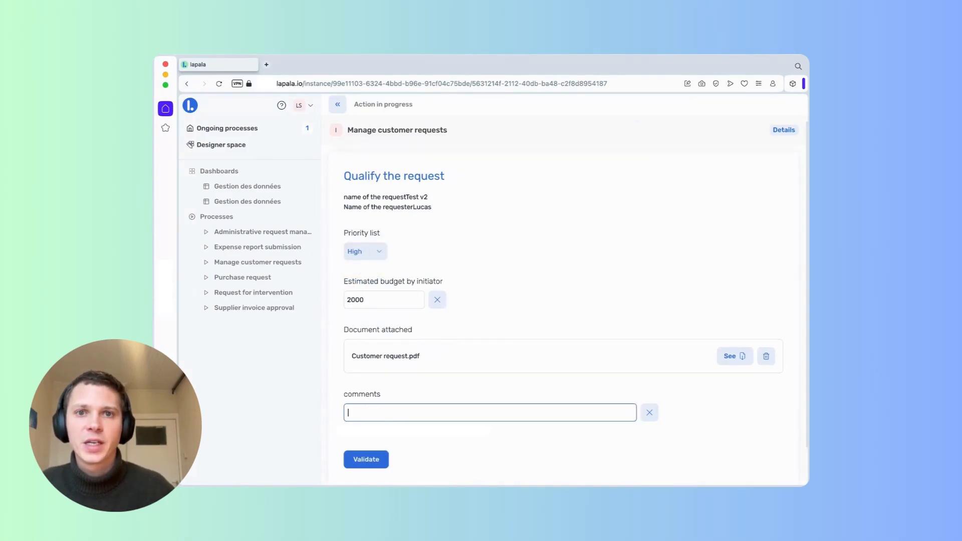
{"action": "type", "text": "Al"}
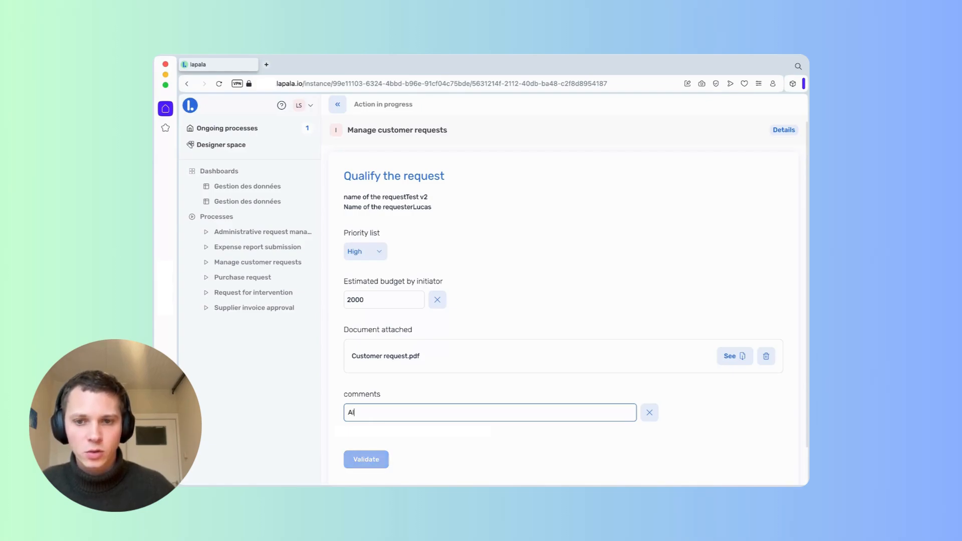
{"action": "type", "text": "l is OK"}
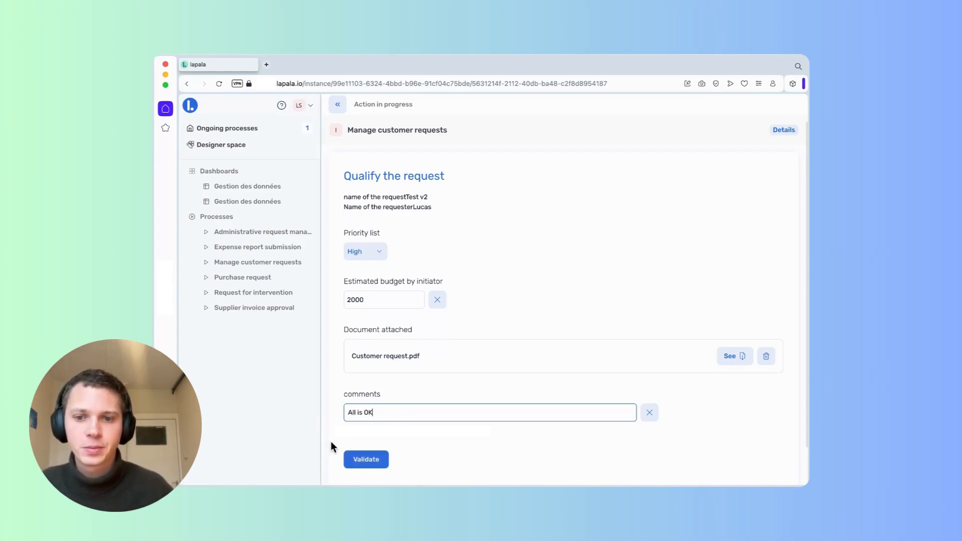
{"action": "left_click", "coordinate": [361, 460]}
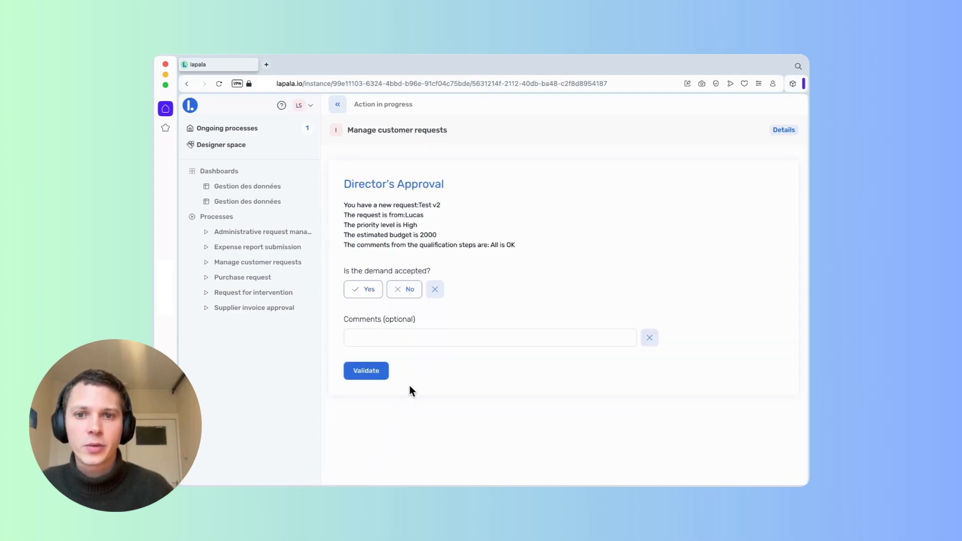
Answer No as director with the comment 'not enough capacity at the moment' and validate.
{"action": "left_click", "coordinate": [399, 291]}
{"action": "left_click", "coordinate": [408, 337]}
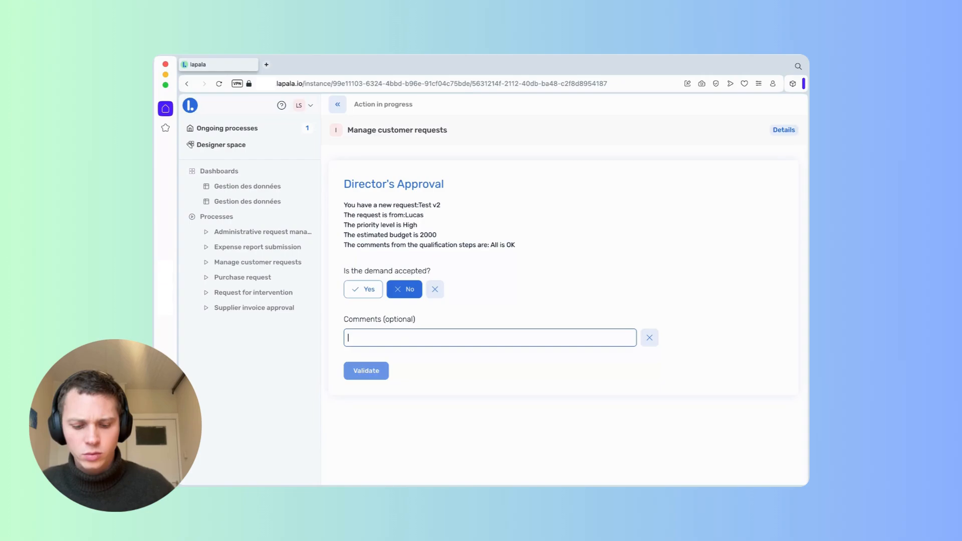
{"action": "type", "text": "not enough "}
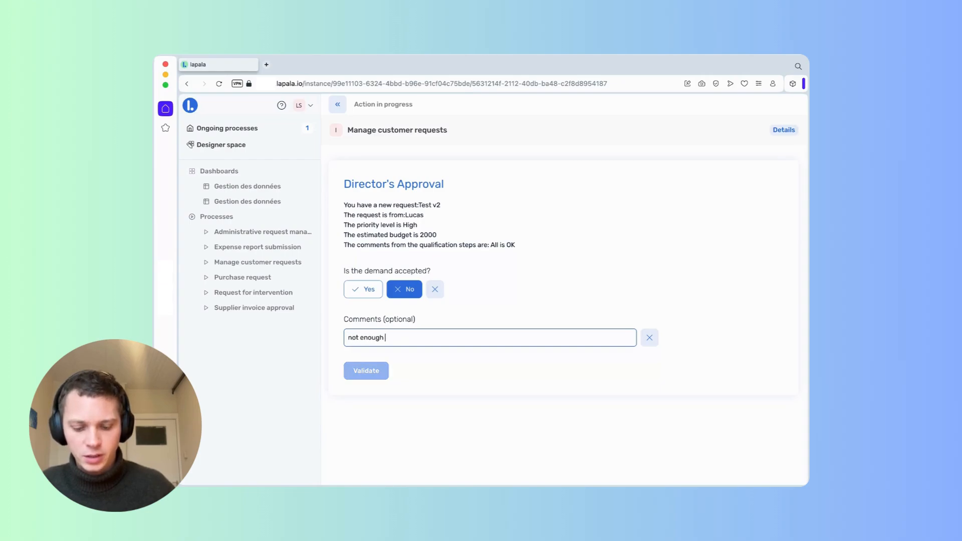
{"action": "type", "text": "capacity"}
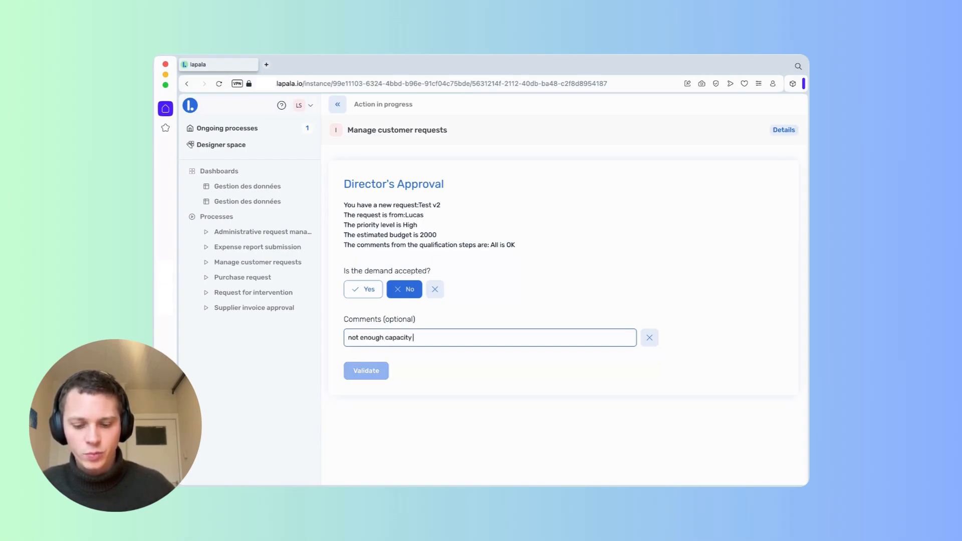
{"action": "type", "text": " at the moment"}
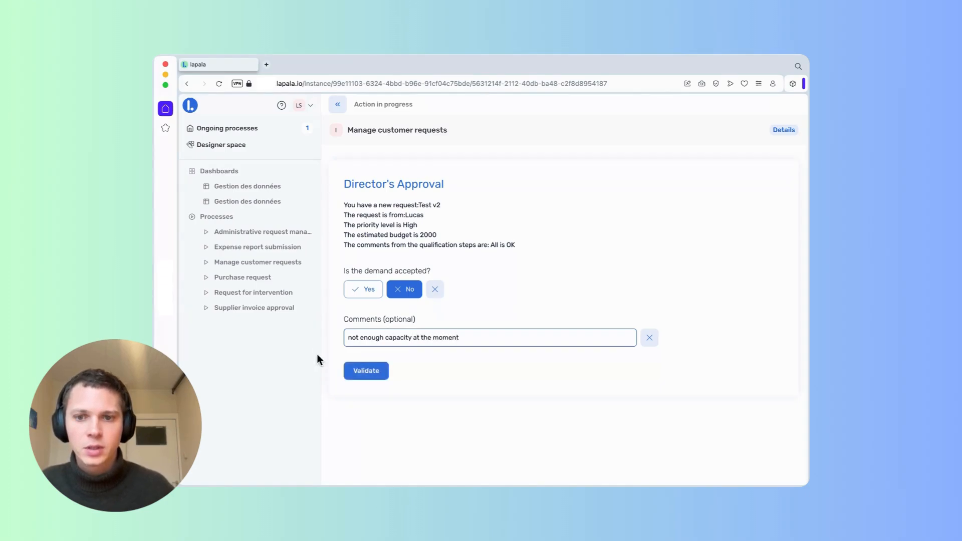
{"action": "left_click", "coordinate": [363, 372]}
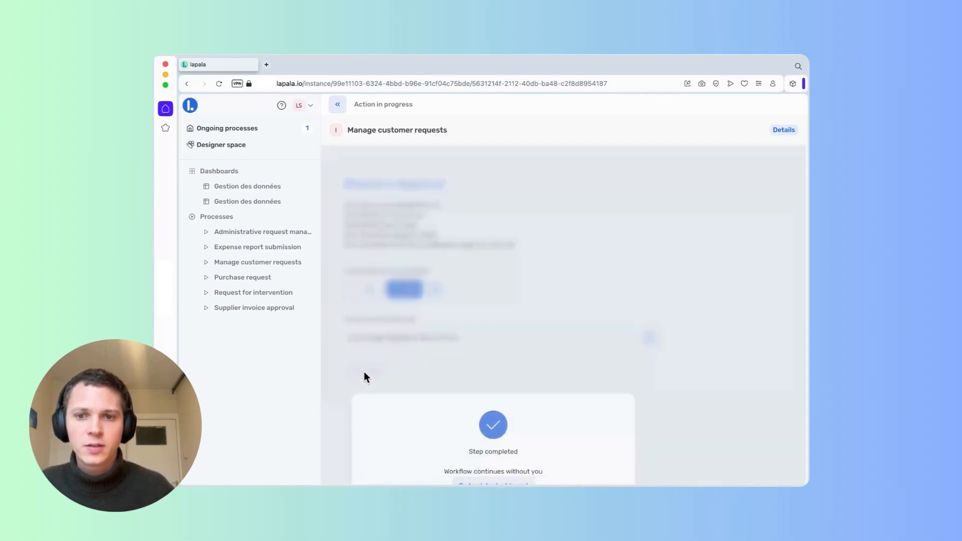